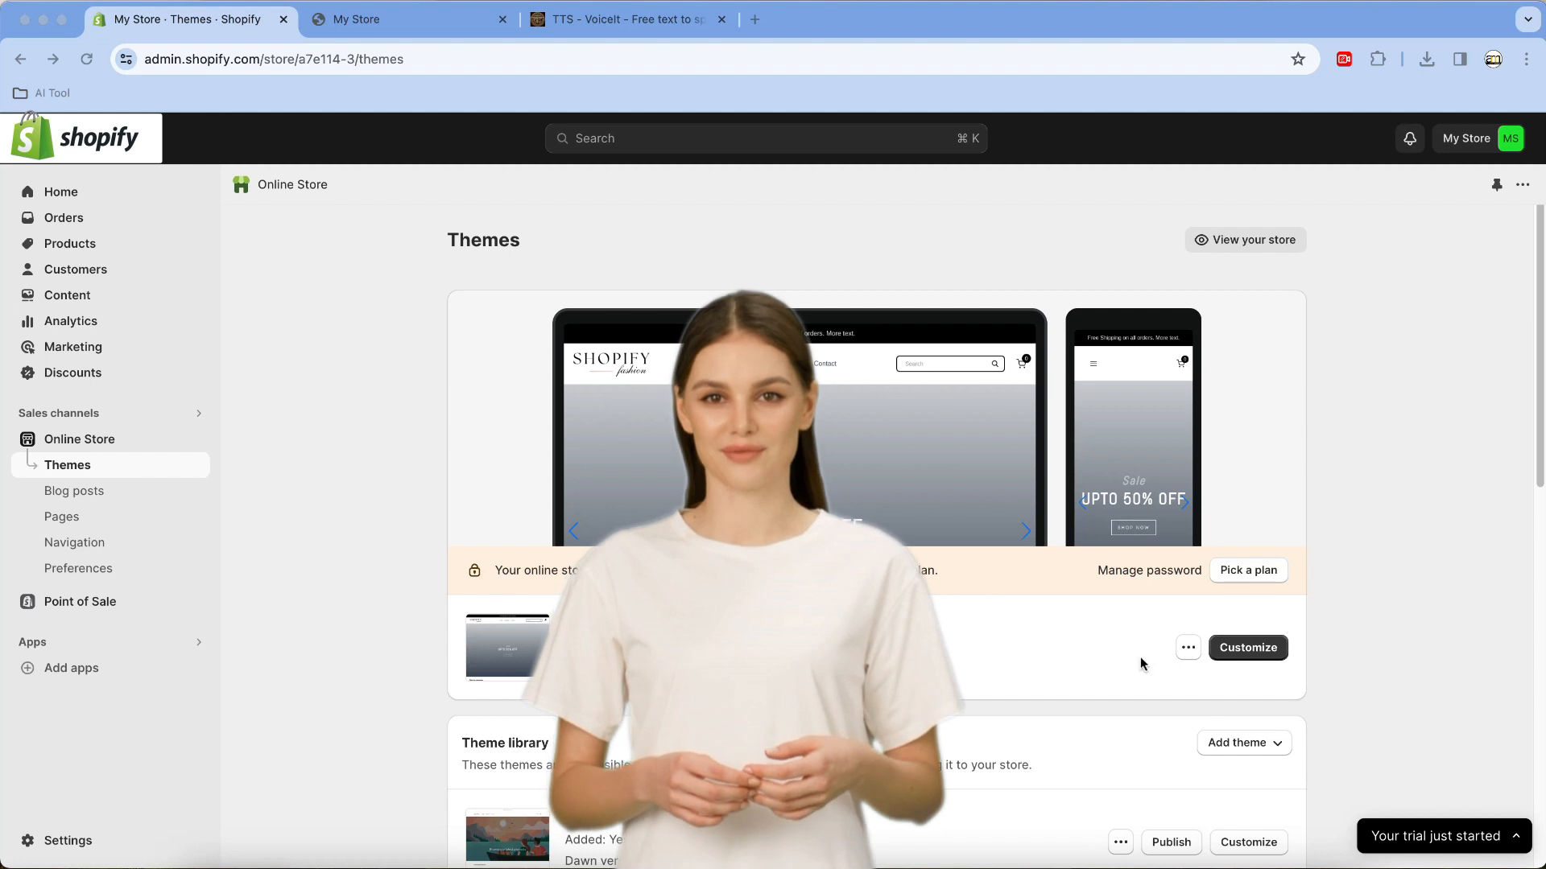
Step: Open the live theme for customization, collapse the Slider and FAQ sections, and check which sections can be added to the home page
left_click(1250, 651)
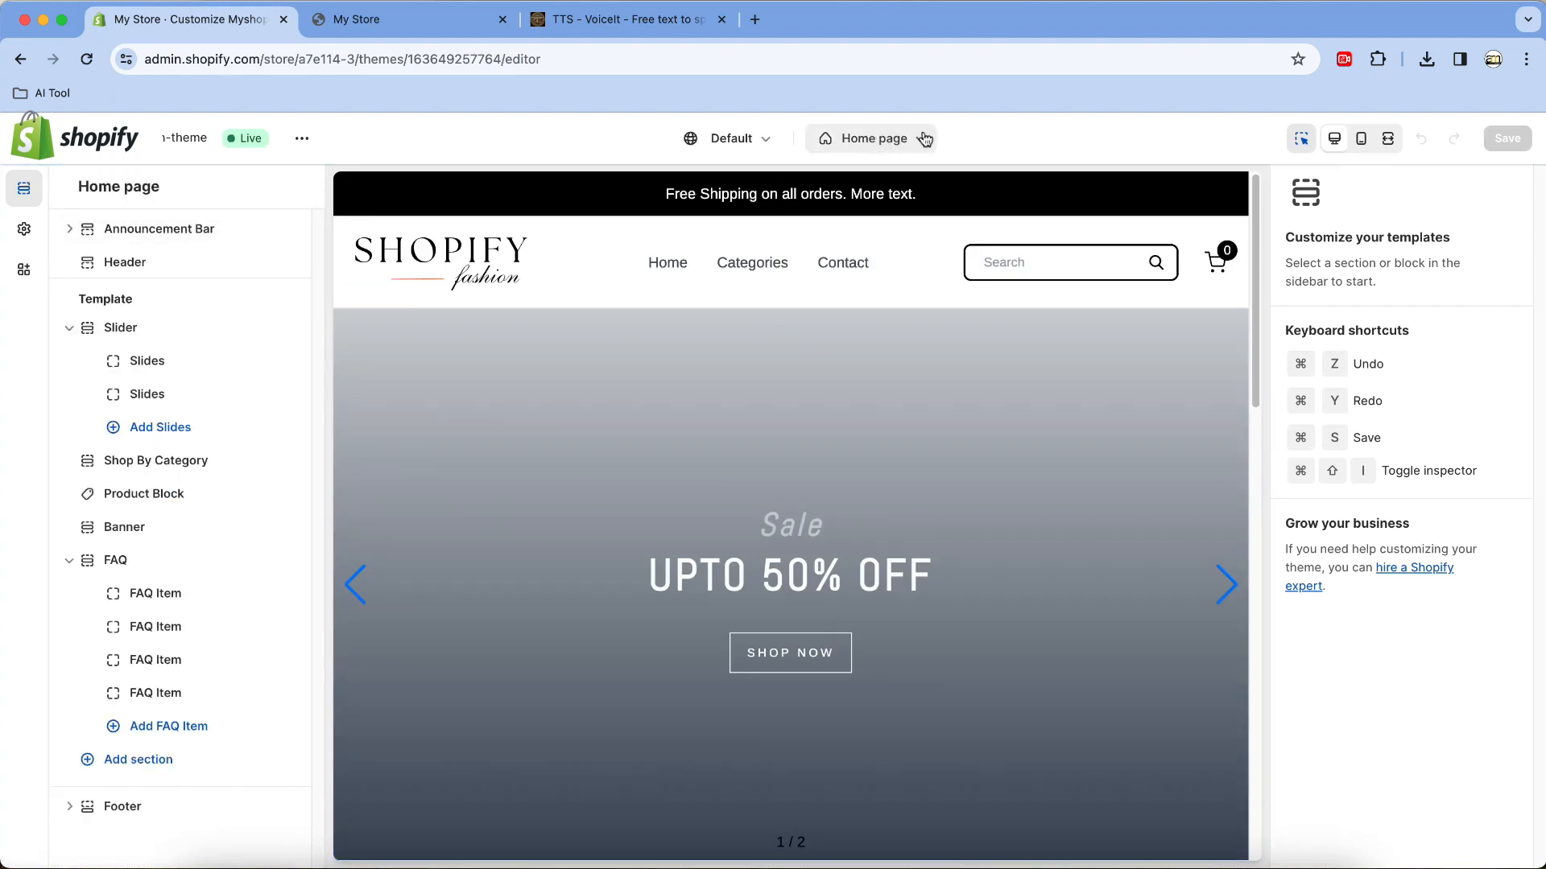
left_click(75, 332)
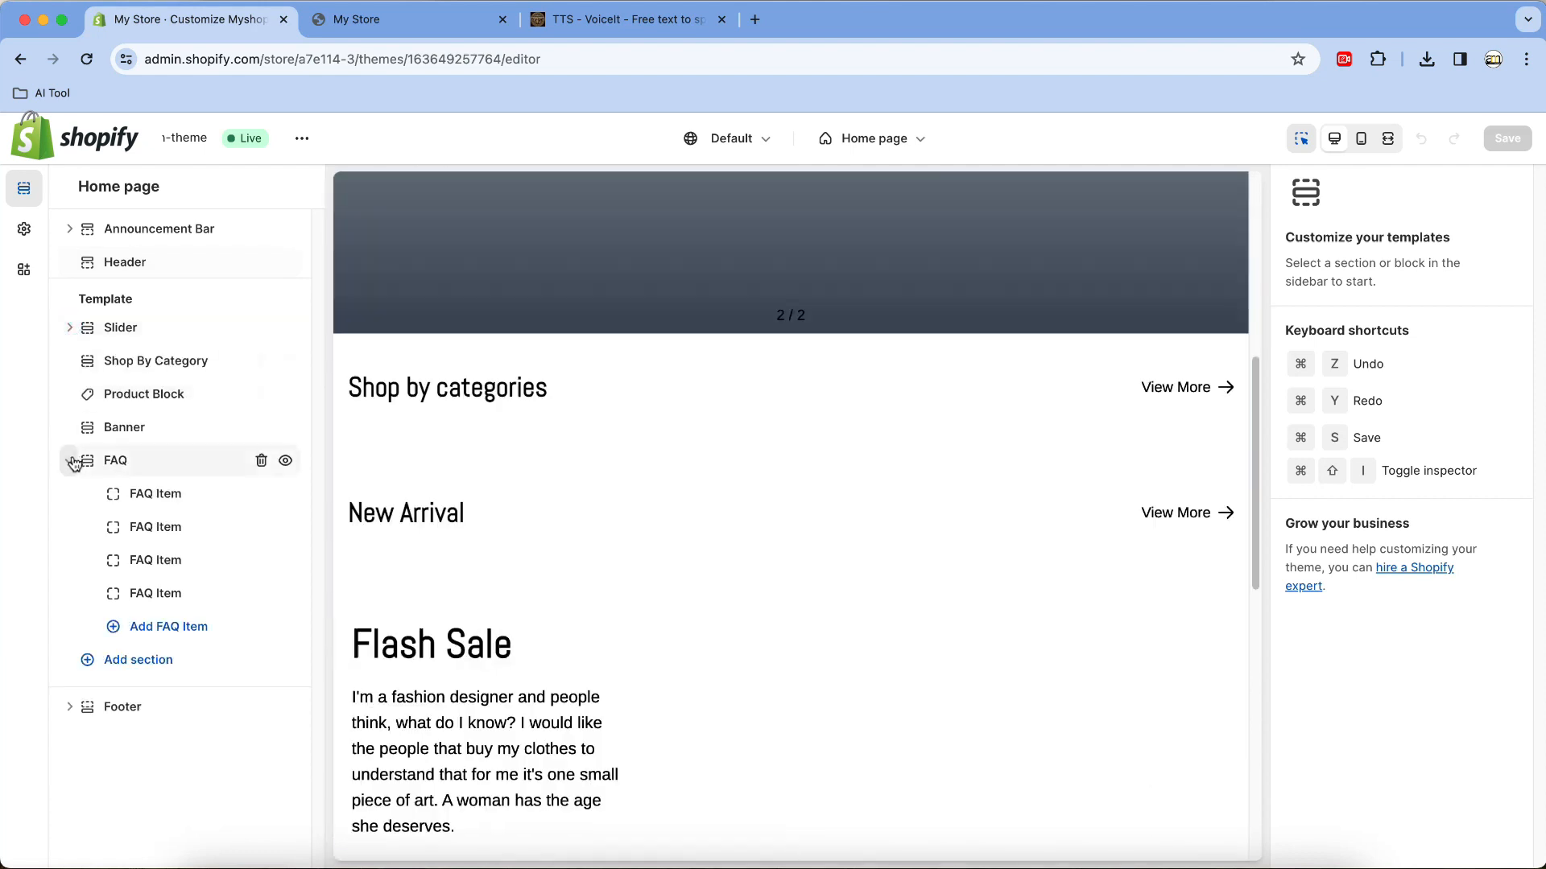
left_click(74, 463)
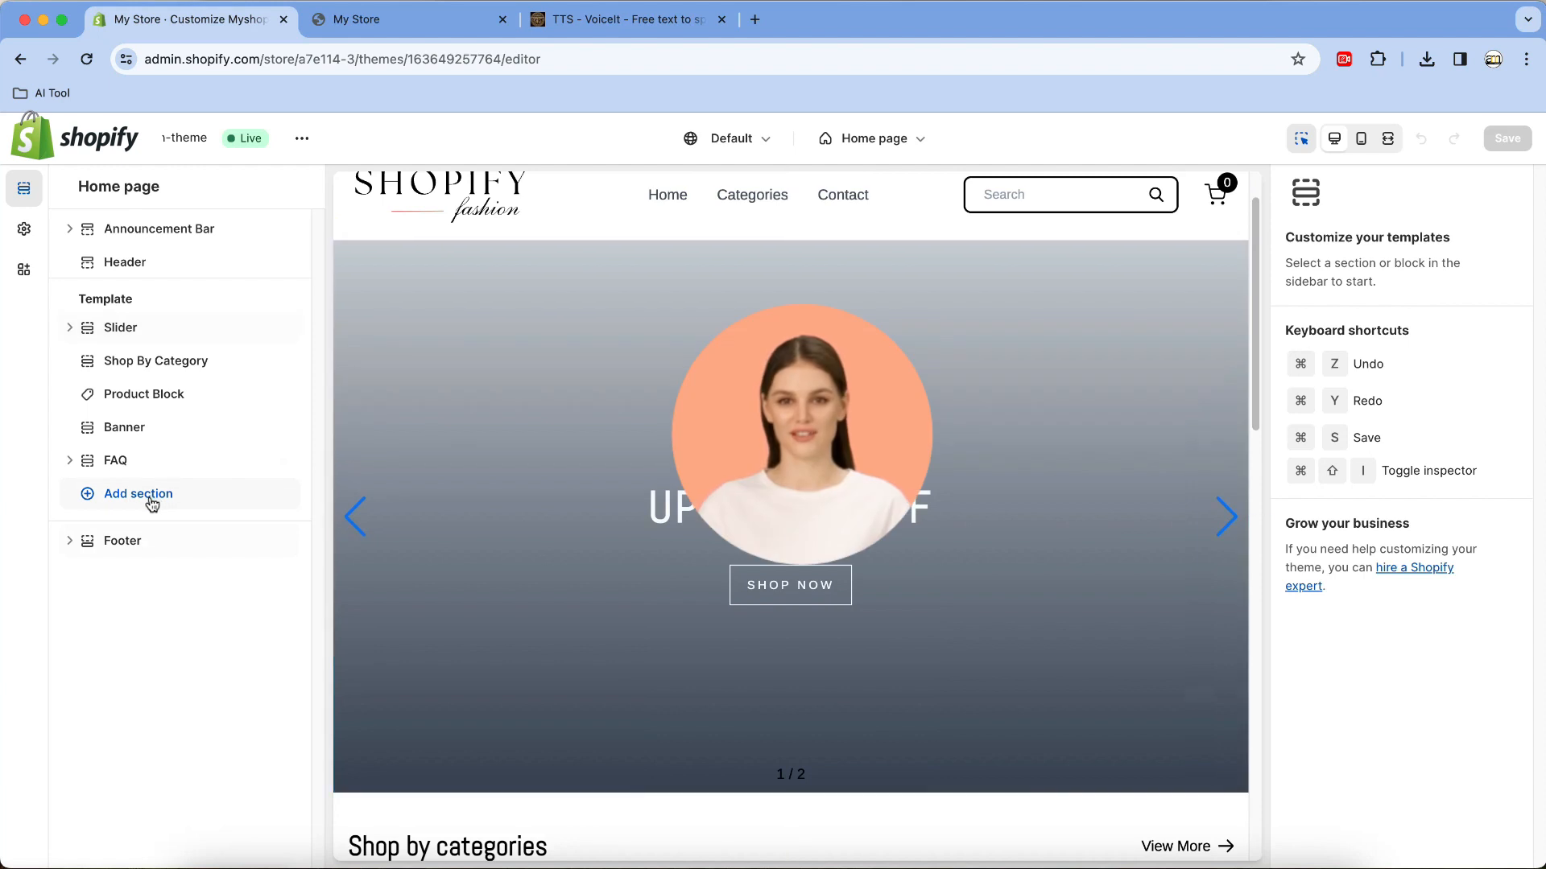
left_click(151, 497)
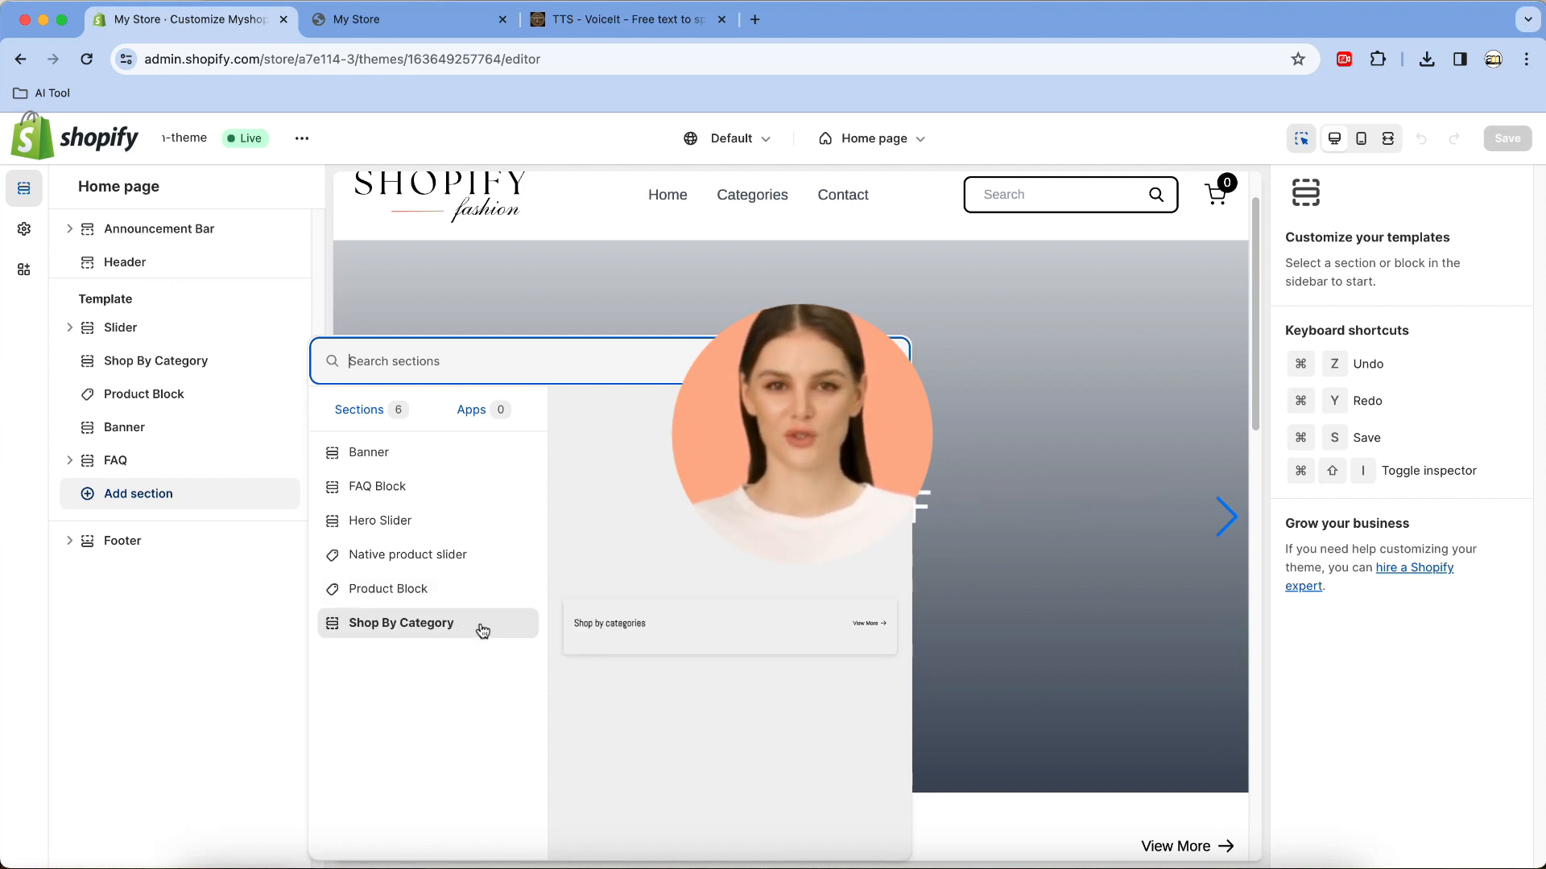
left_click(203, 670)
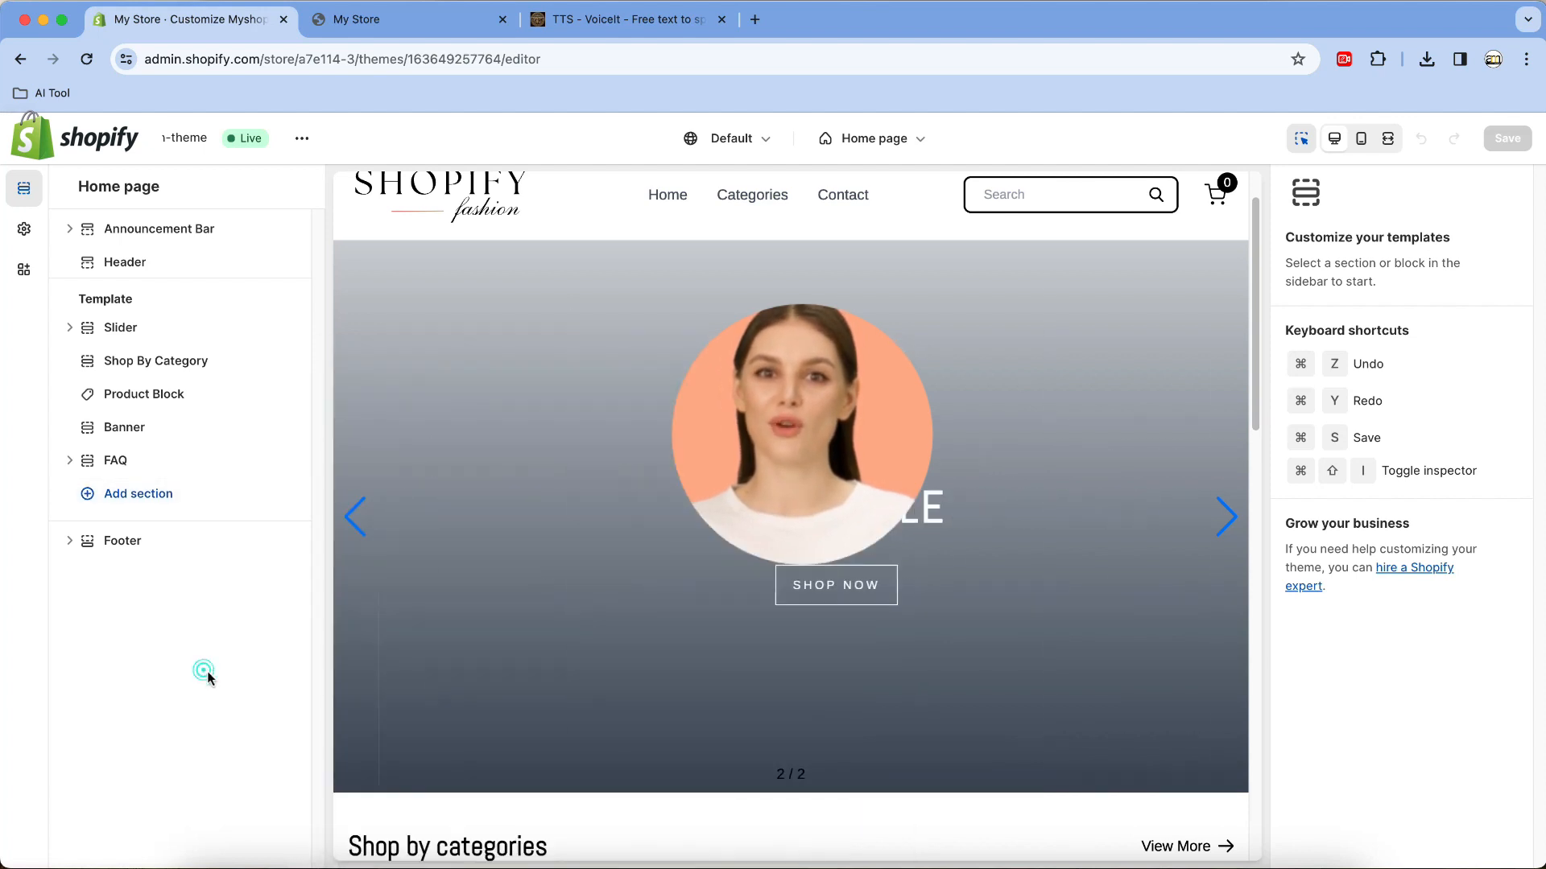
Step: Add another slide block to the home page's Slider section
left_click(129, 329)
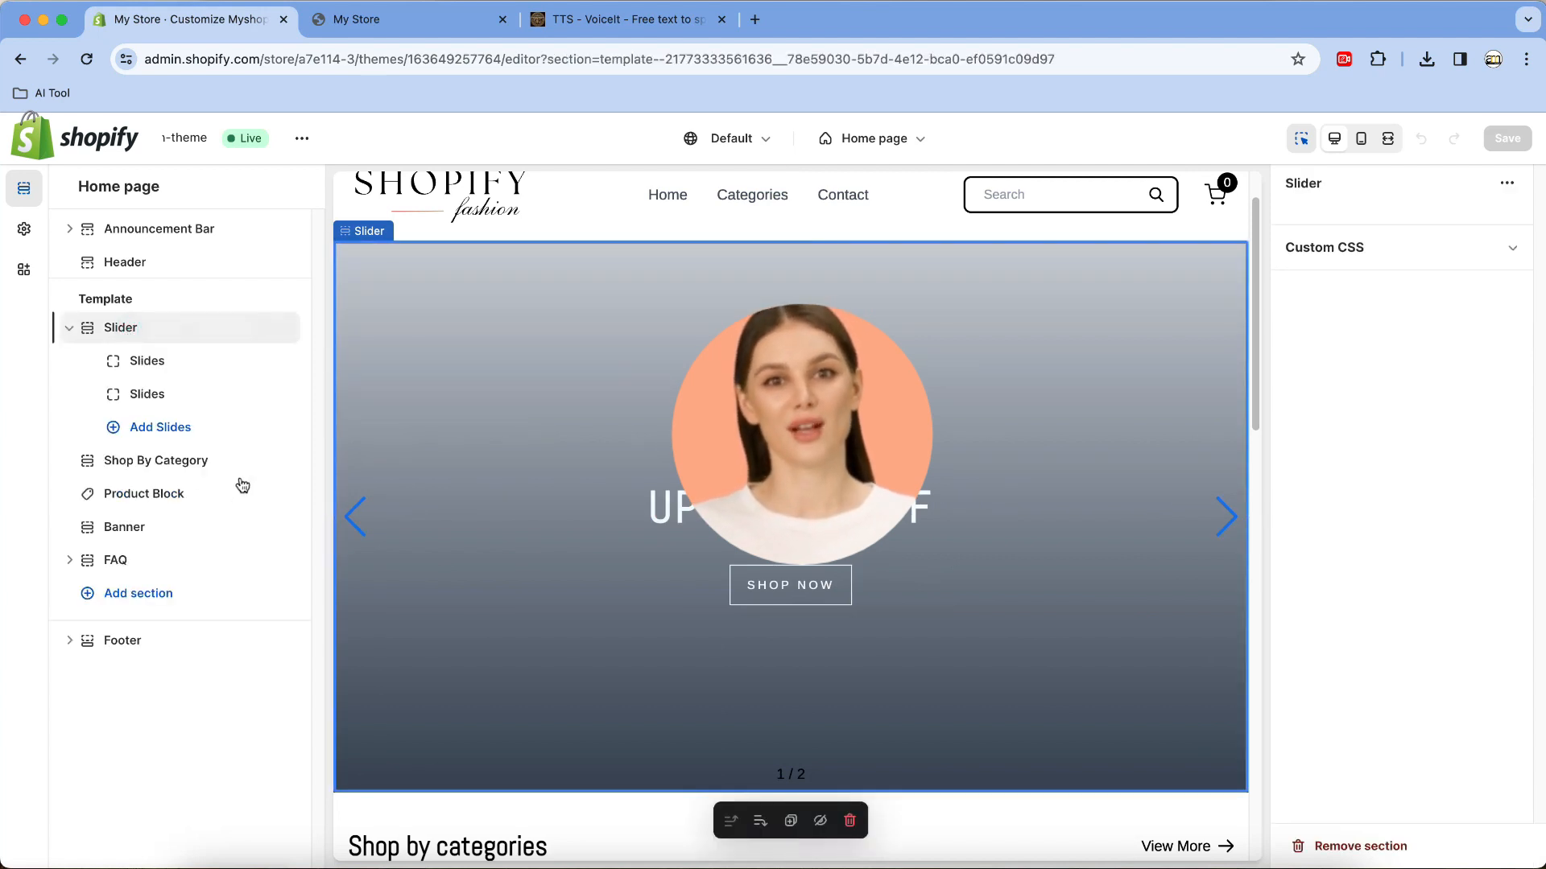
left_click(161, 427)
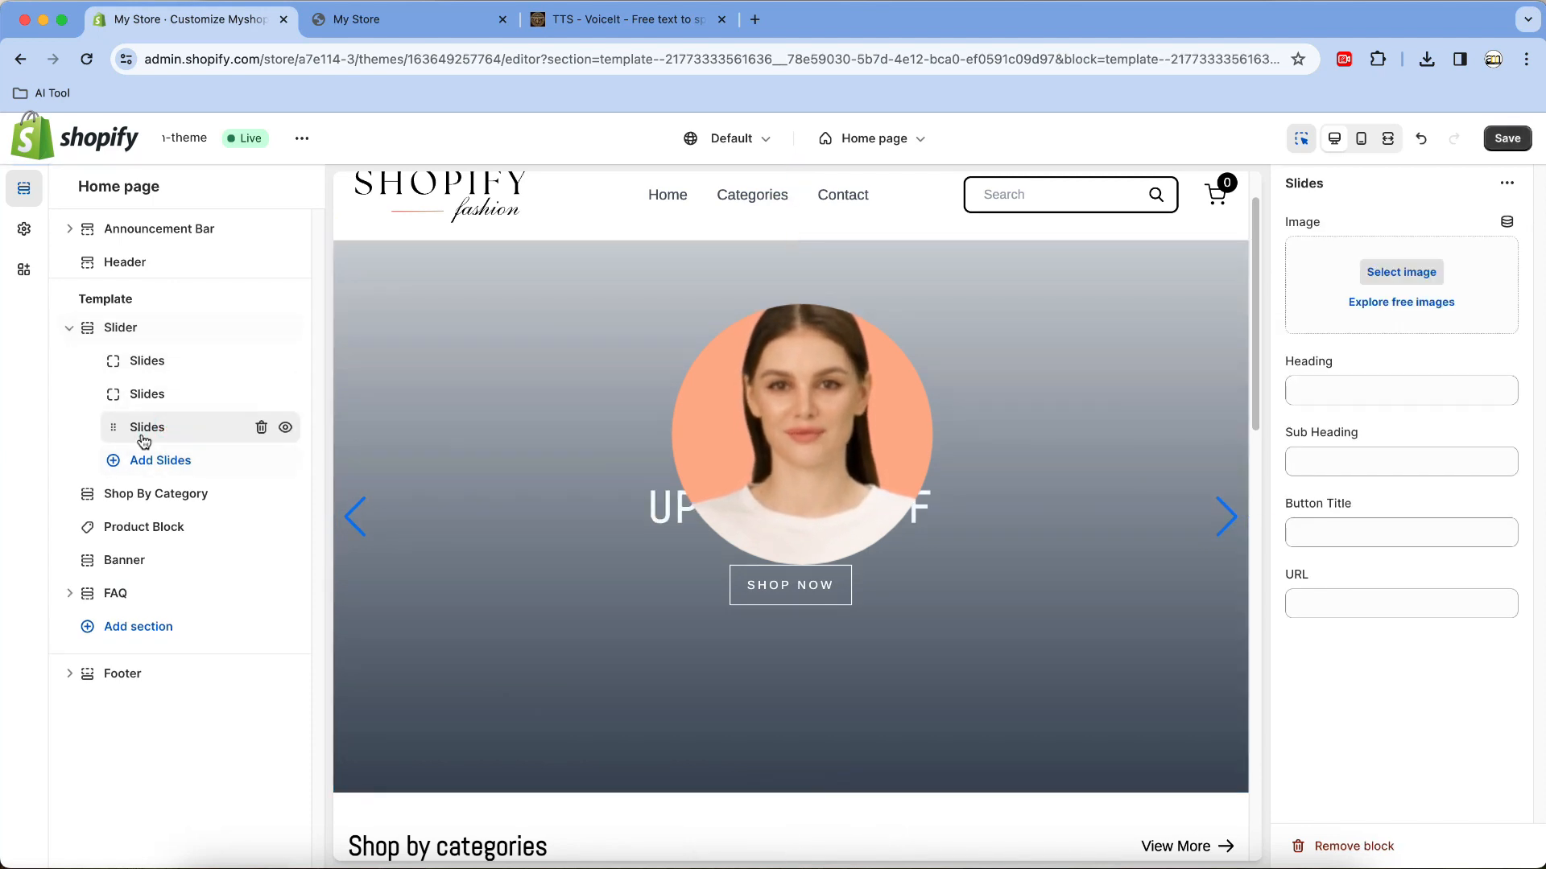
Step: Set the first slide's image to smiling-man-woman-pug from the store library
left_click(150, 360)
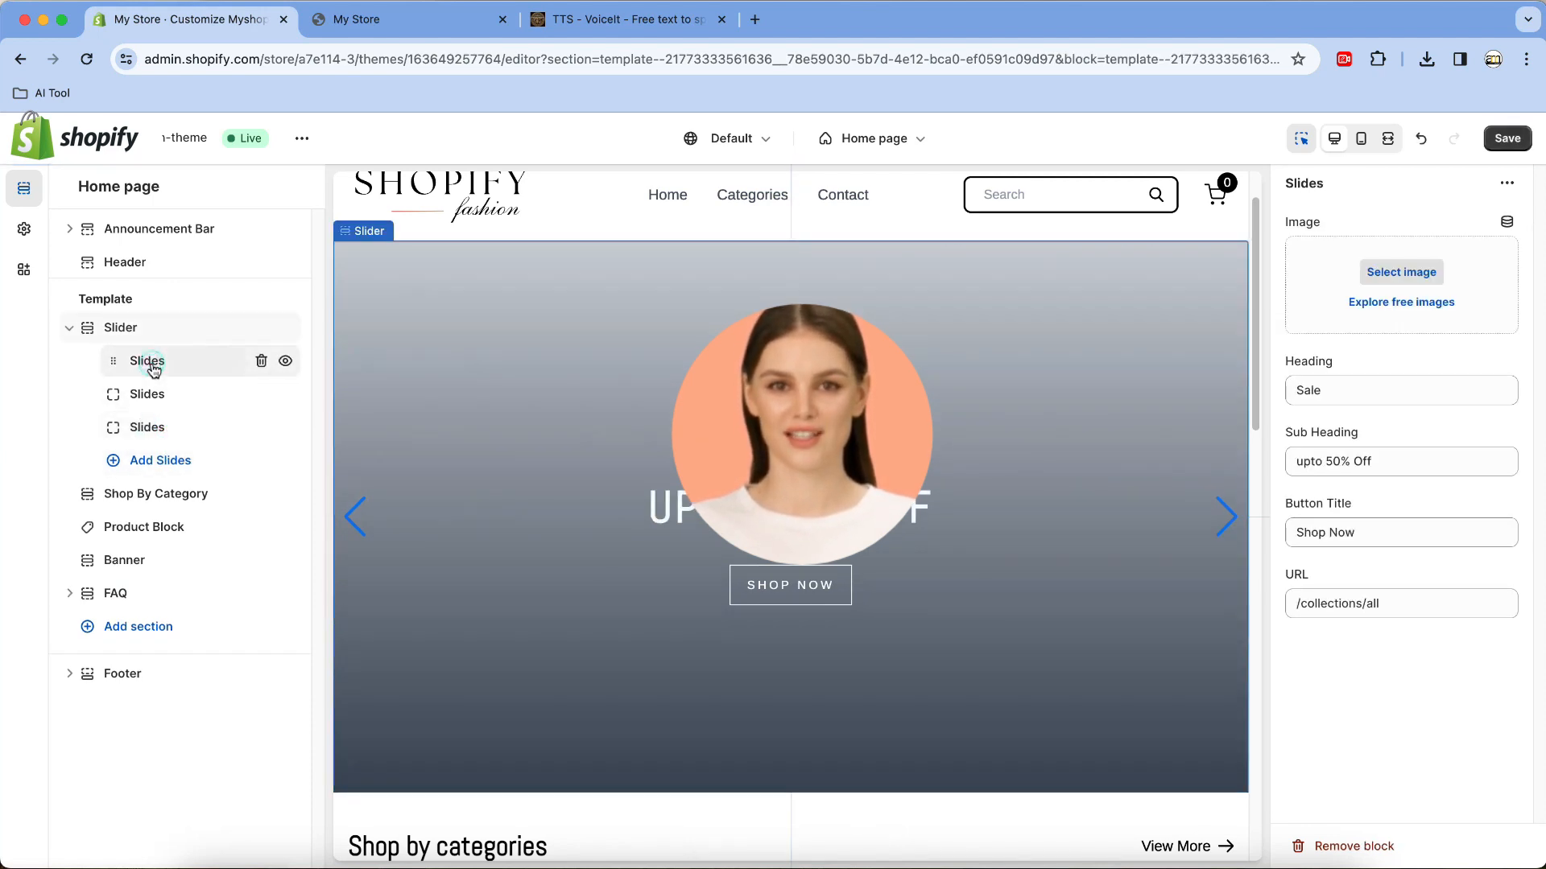
left_click(1409, 272)
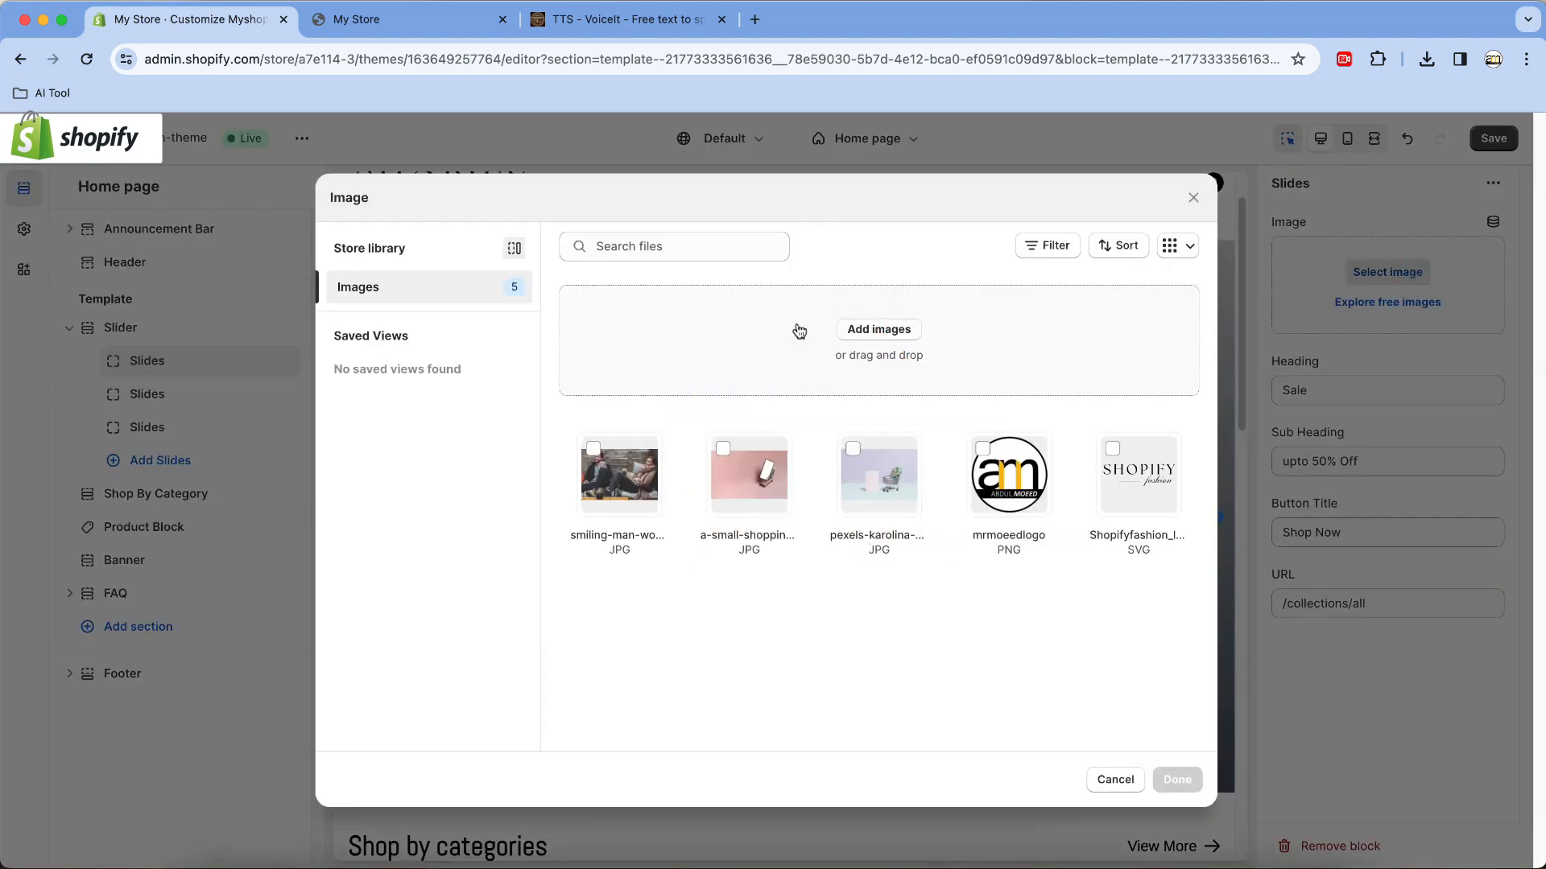
left_click(604, 465)
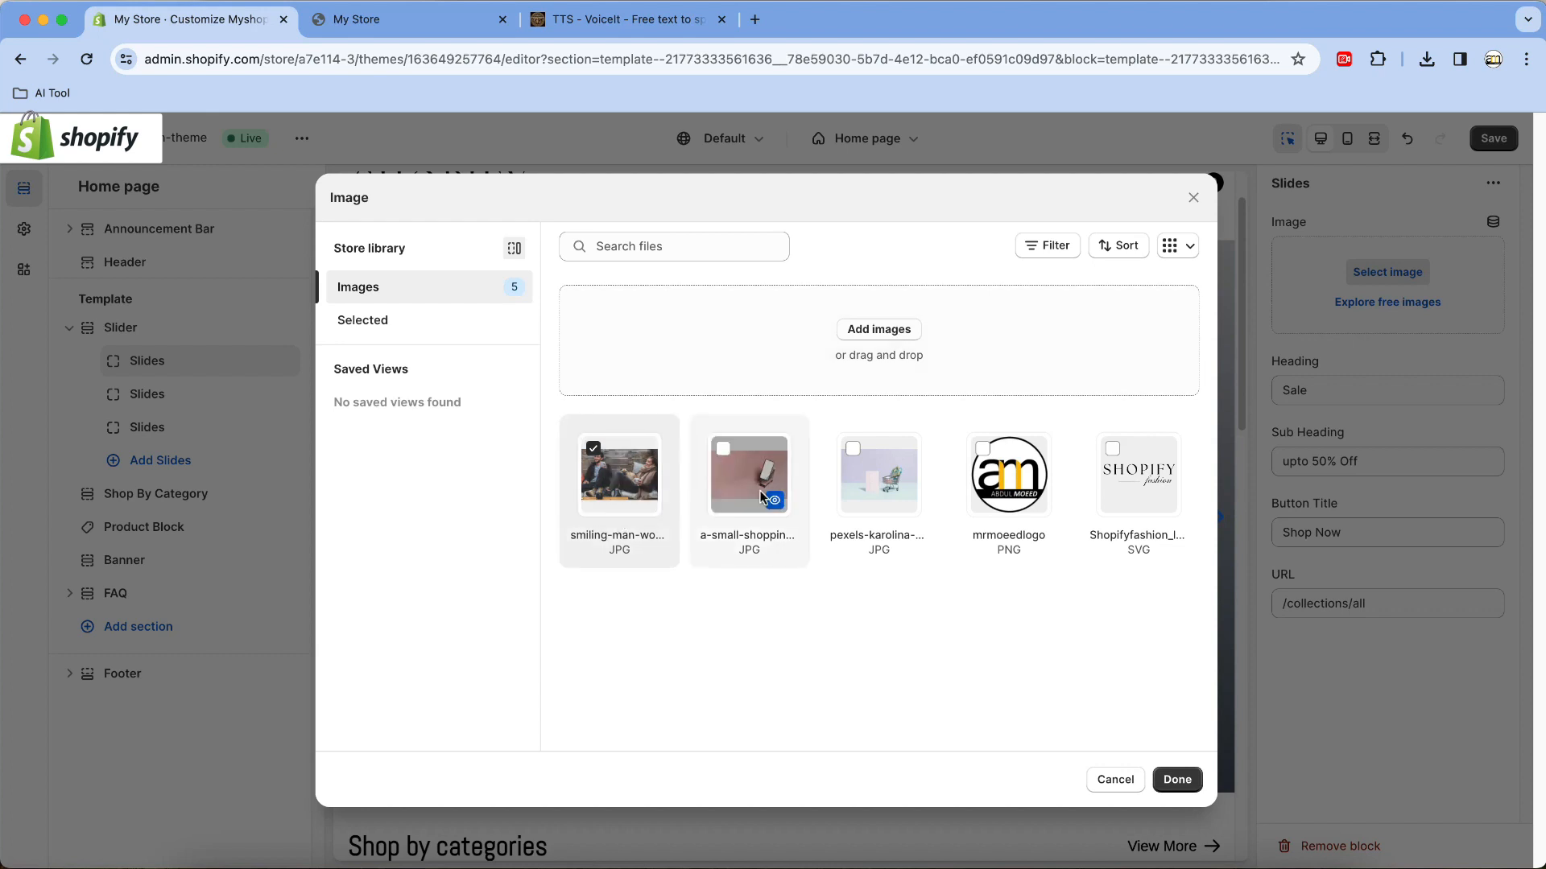
left_click(1175, 779)
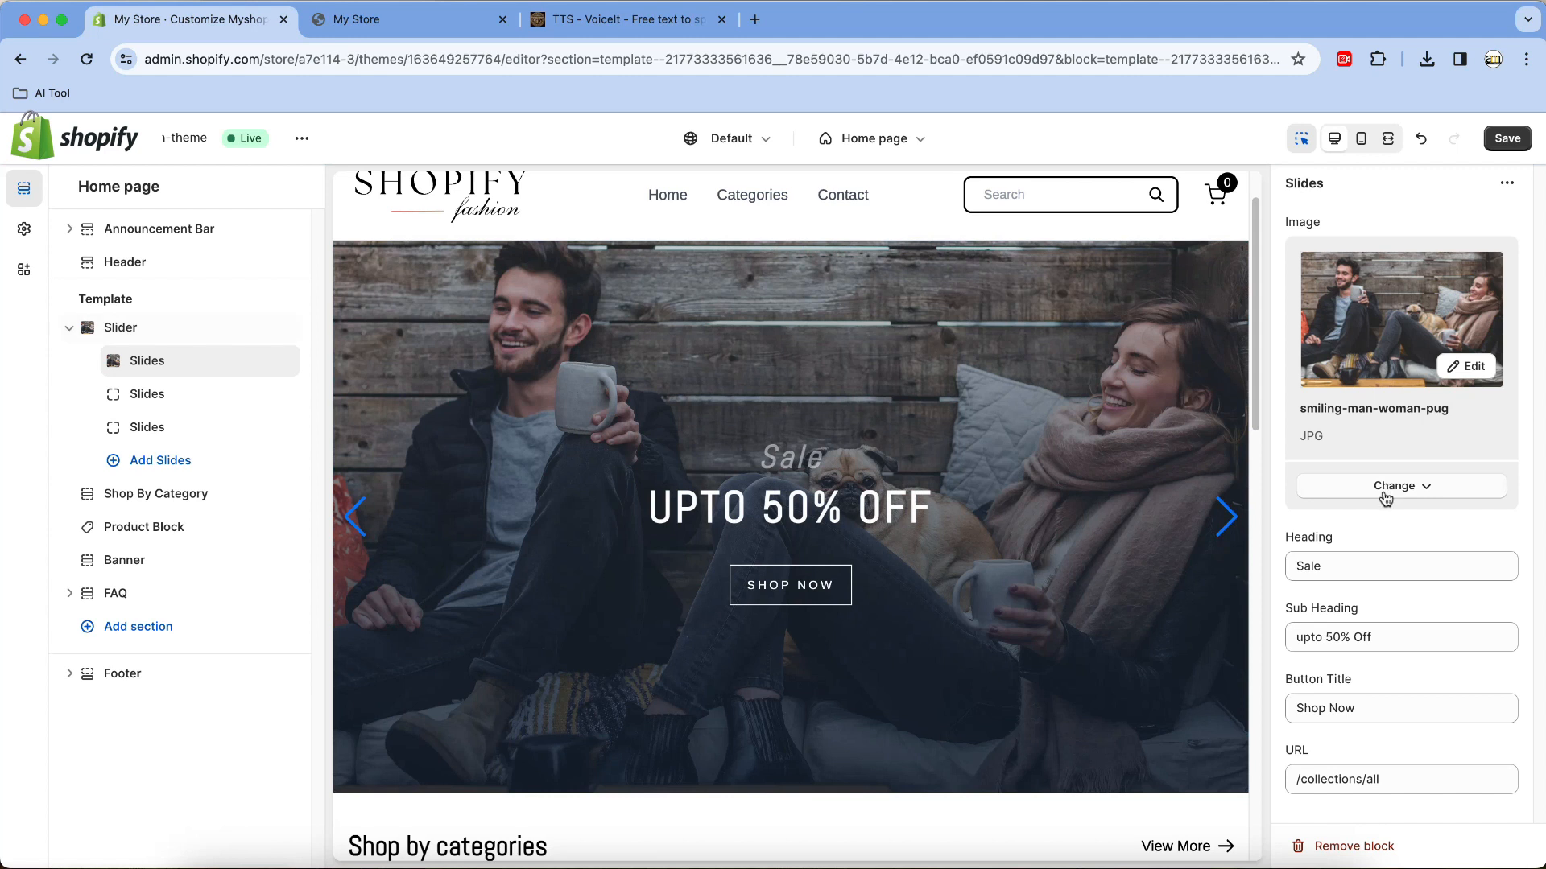
Step: Set the first slide's heading to "Heading One" and its sub heading to "upto 10% Off"
left_click(1349, 566)
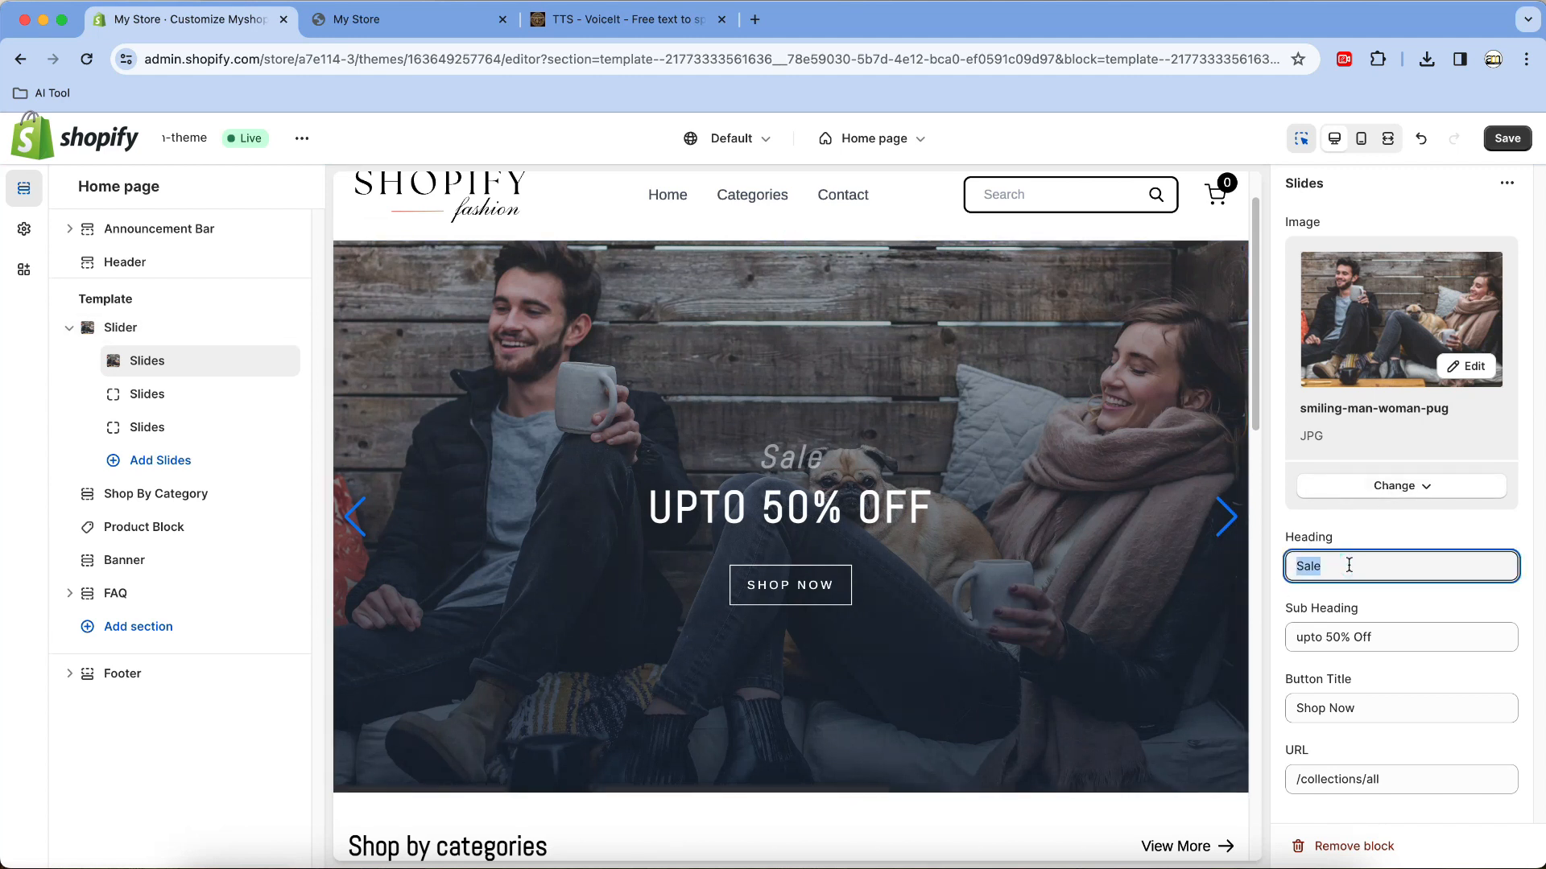
type("Hea")
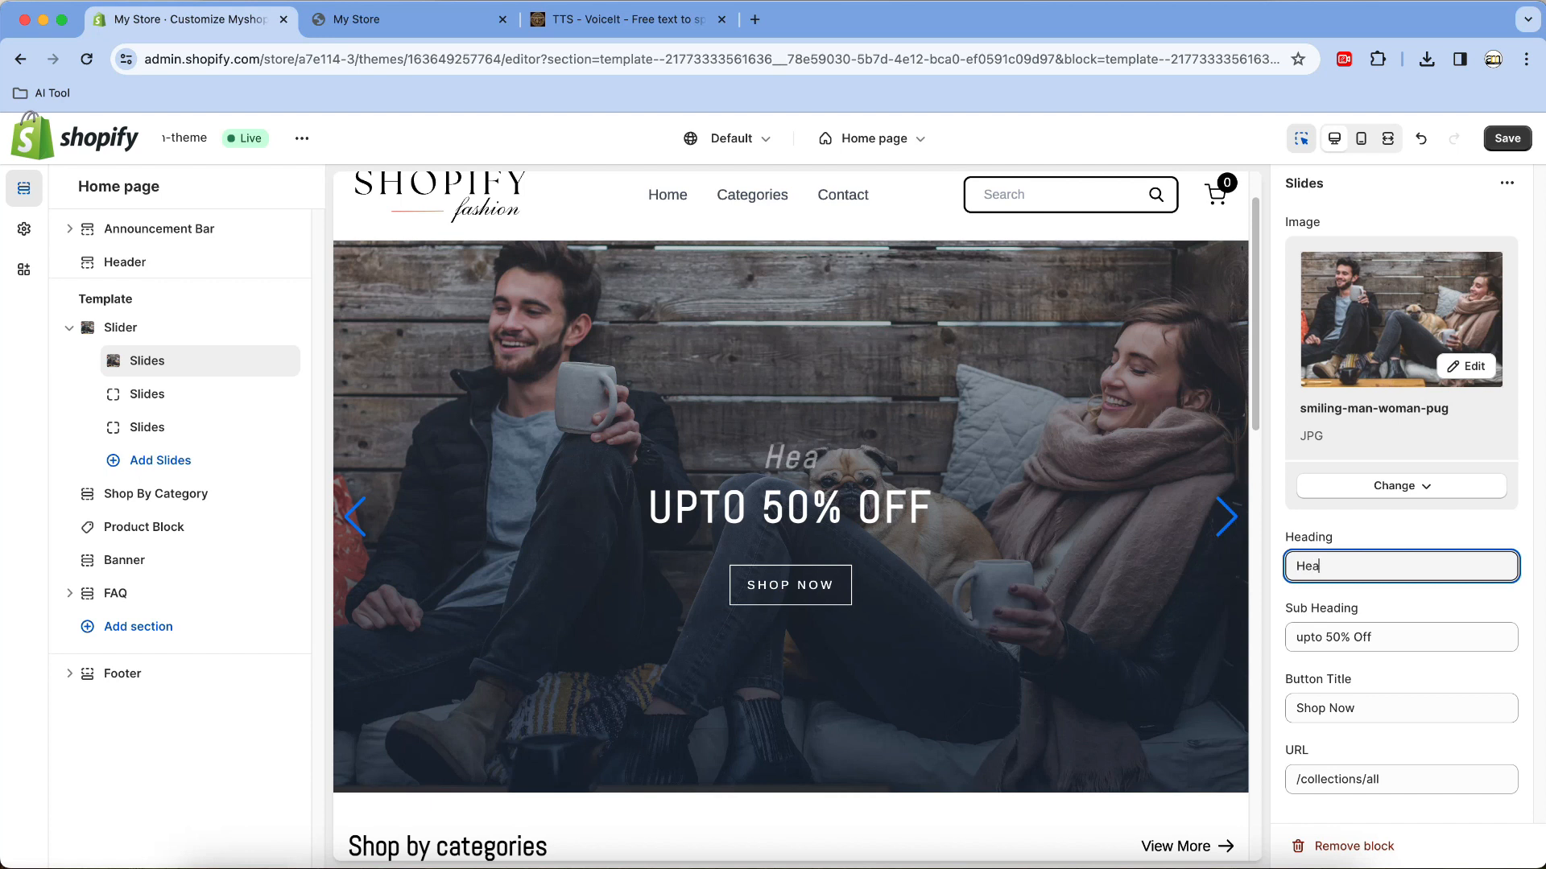
type("ding One")
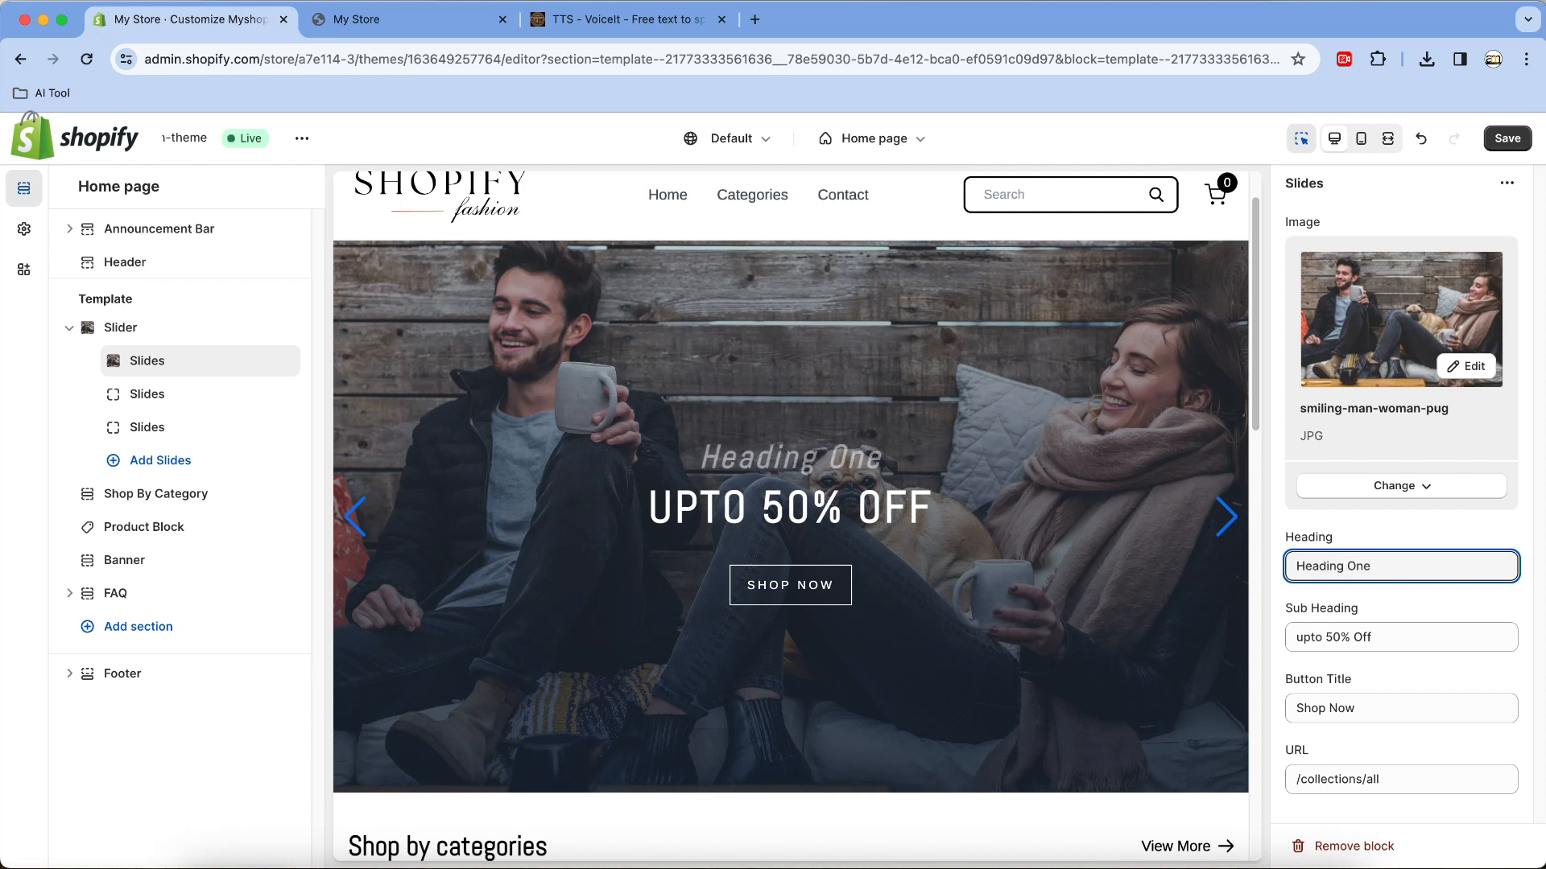
left_click(1407, 638)
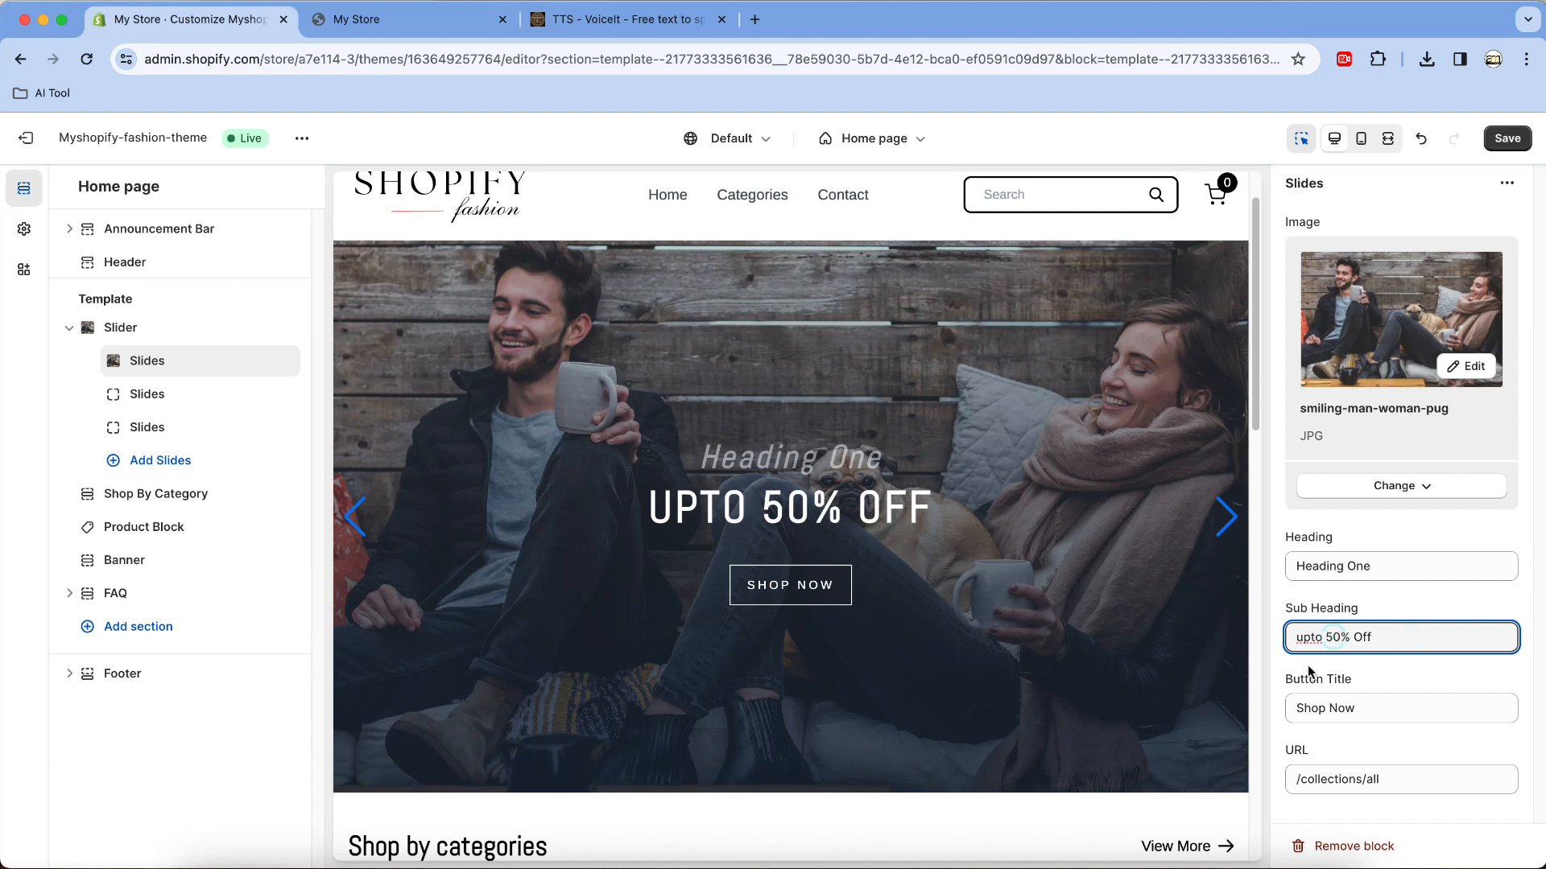
key("BackSpace")
type("1")
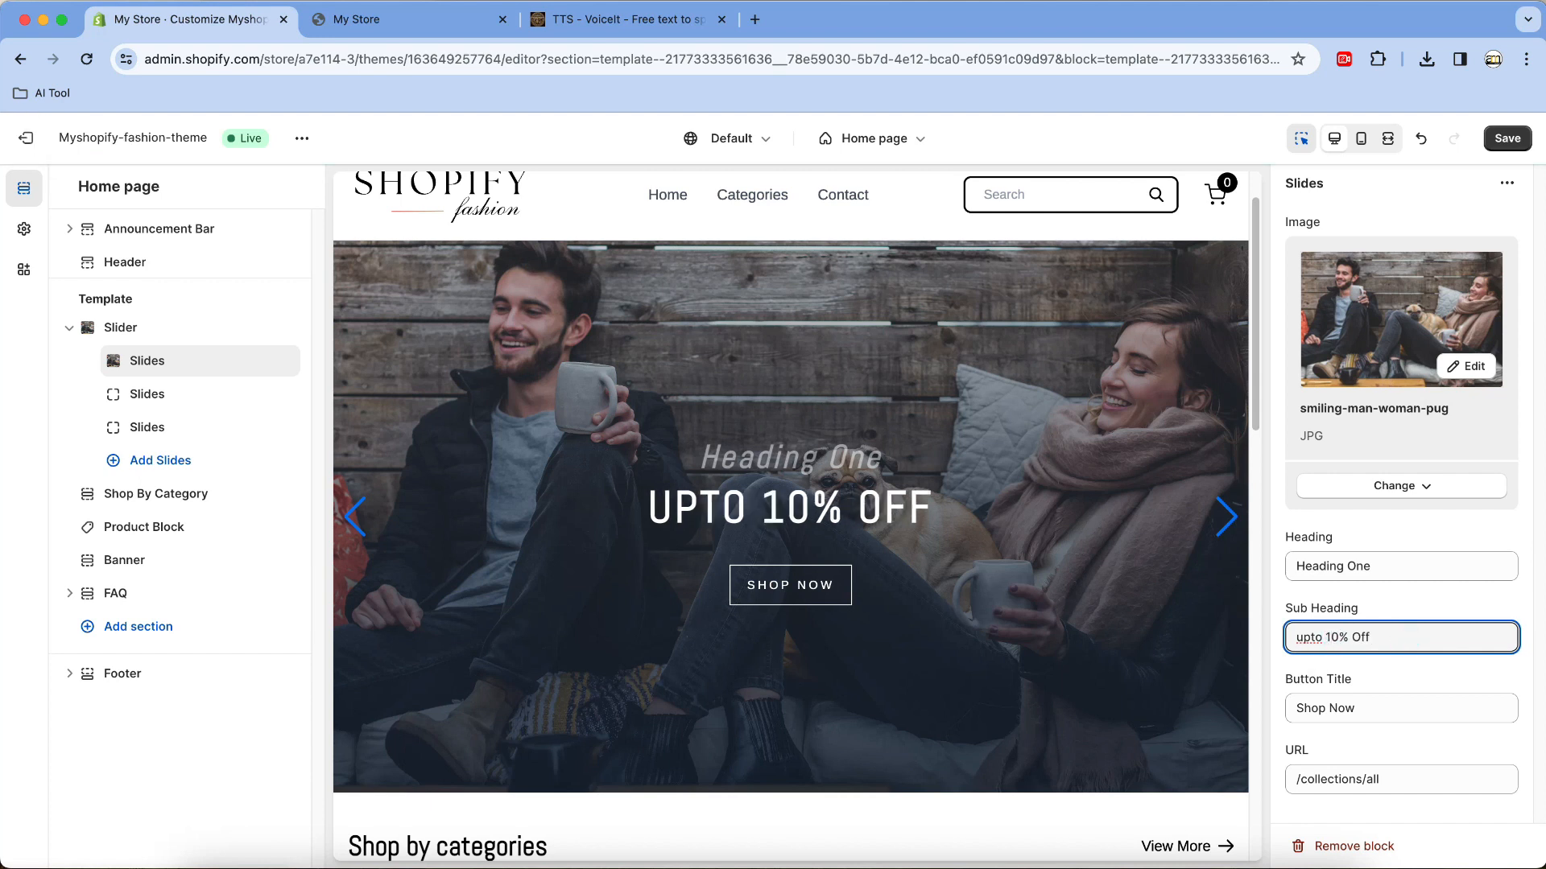
Step: Set the first slide's URL to "#" and save the theme changes
left_click(1387, 707)
left_click(1424, 778)
key("super+a")
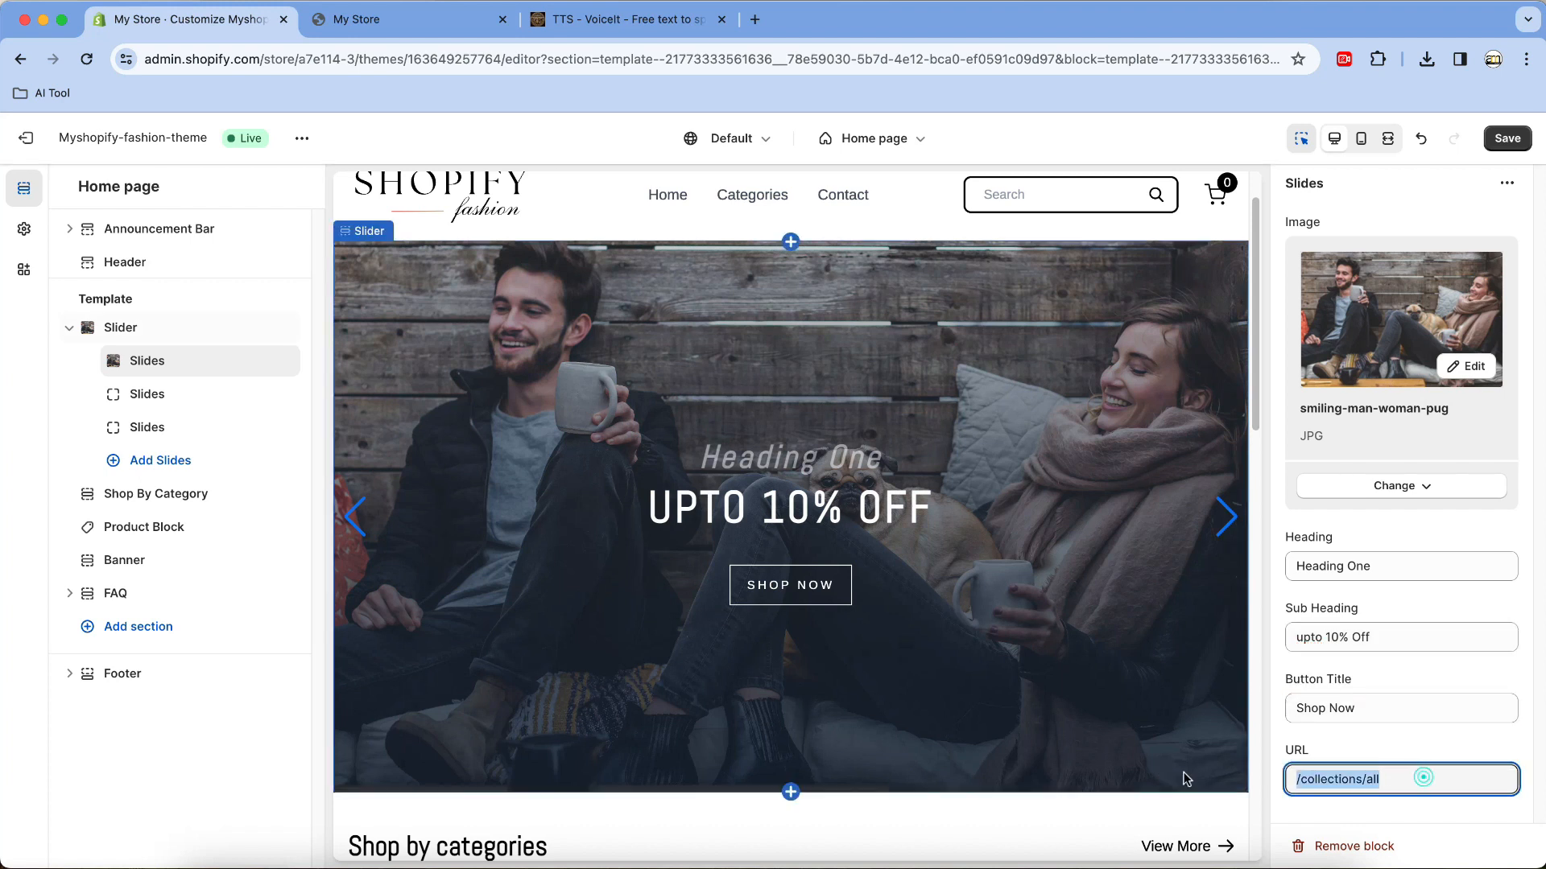
type("#")
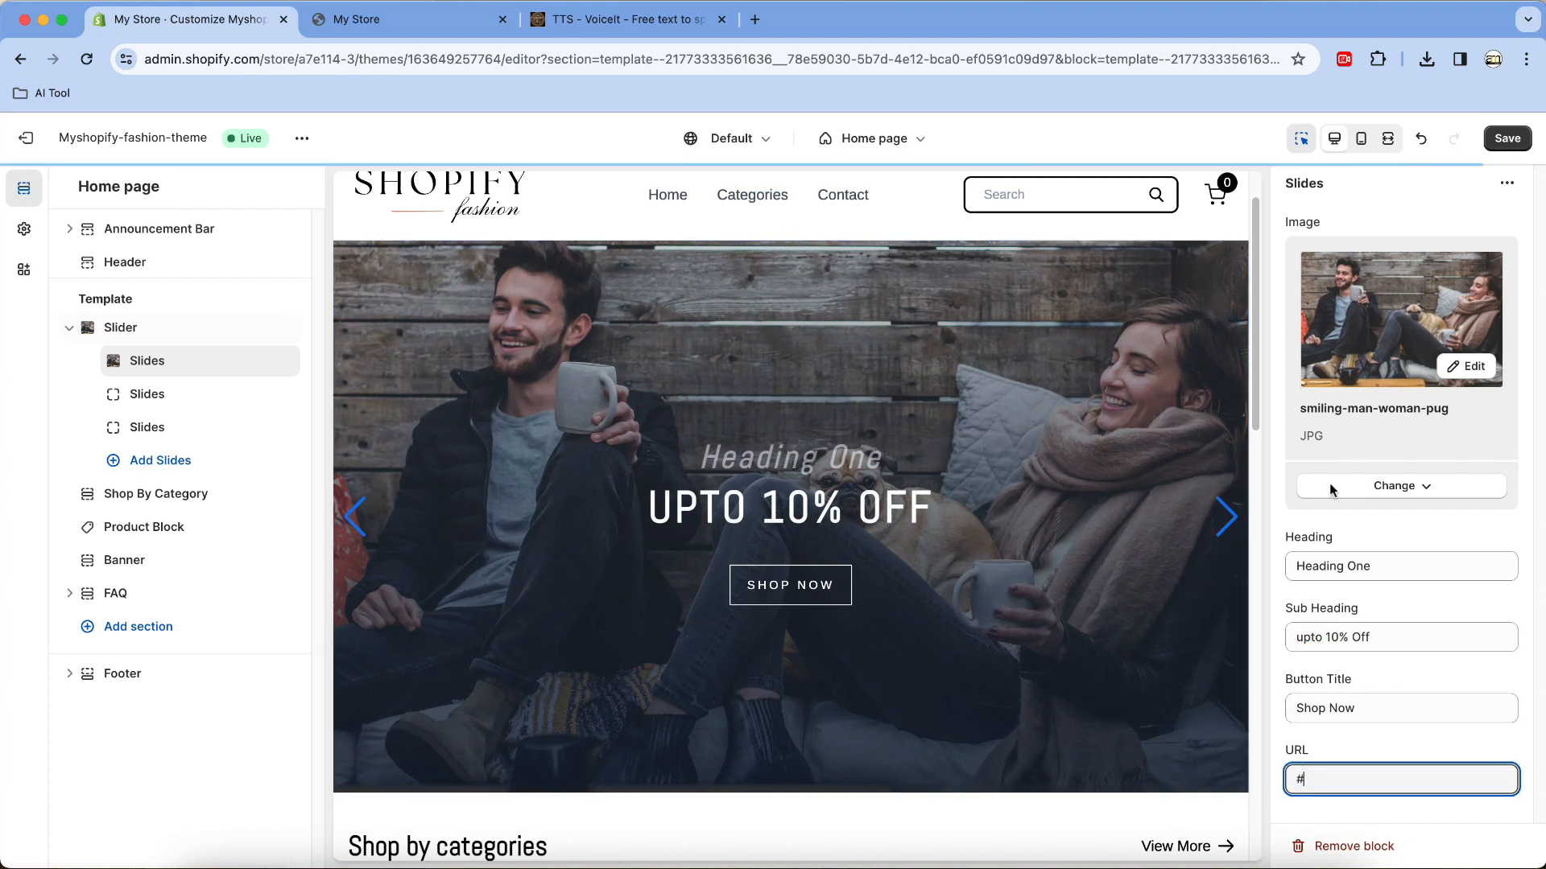
left_click(1499, 142)
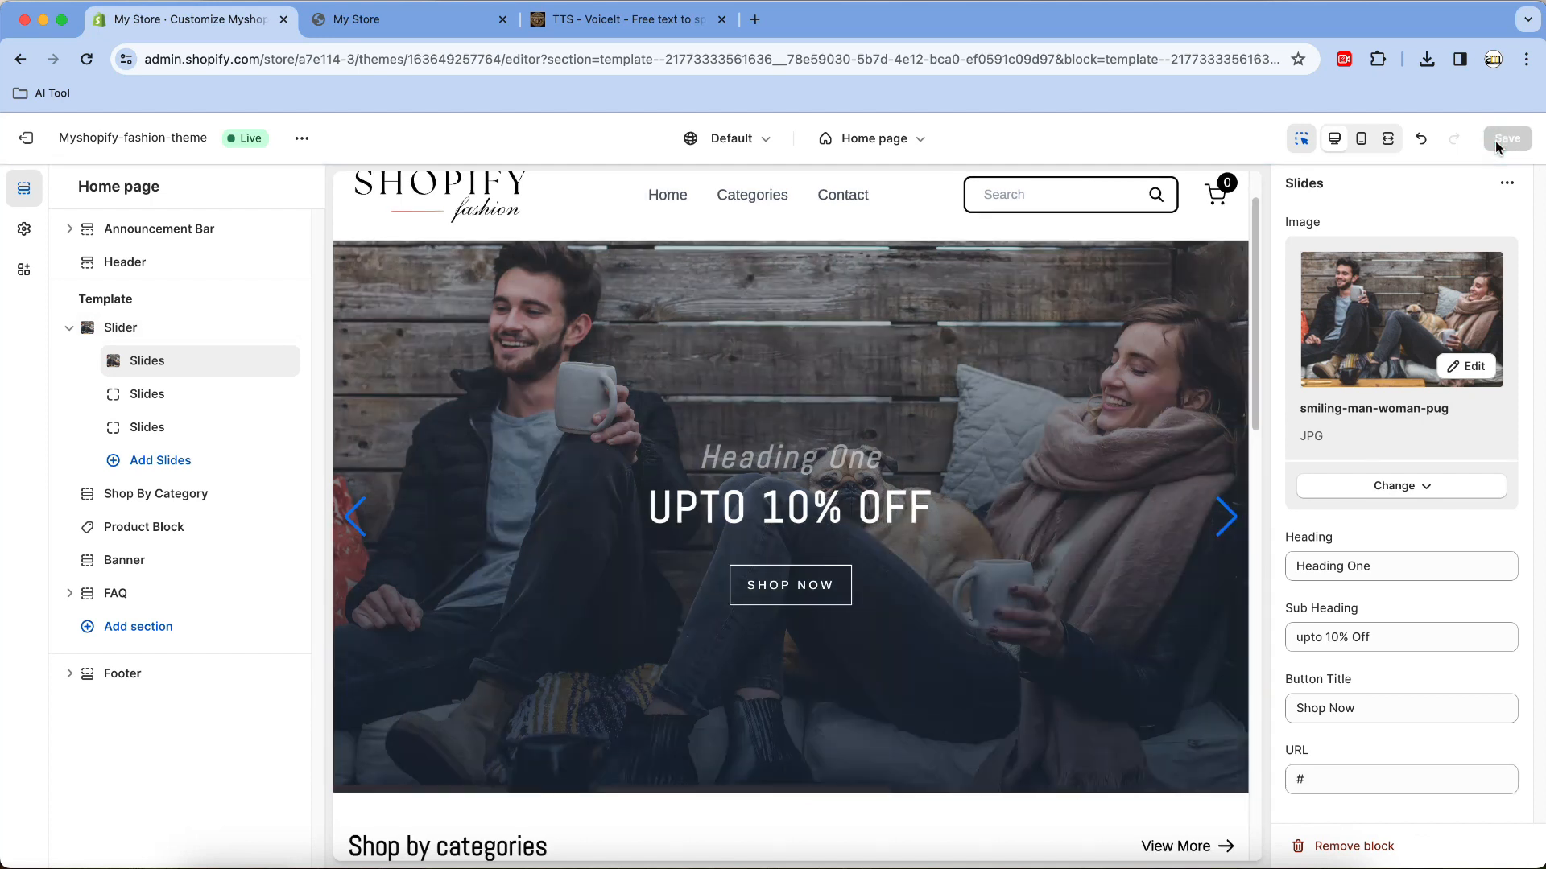
Step: For the "Special deal" slide, pick the free Women's Fashion image of a model in overalls against a blue wall
left_click(151, 398)
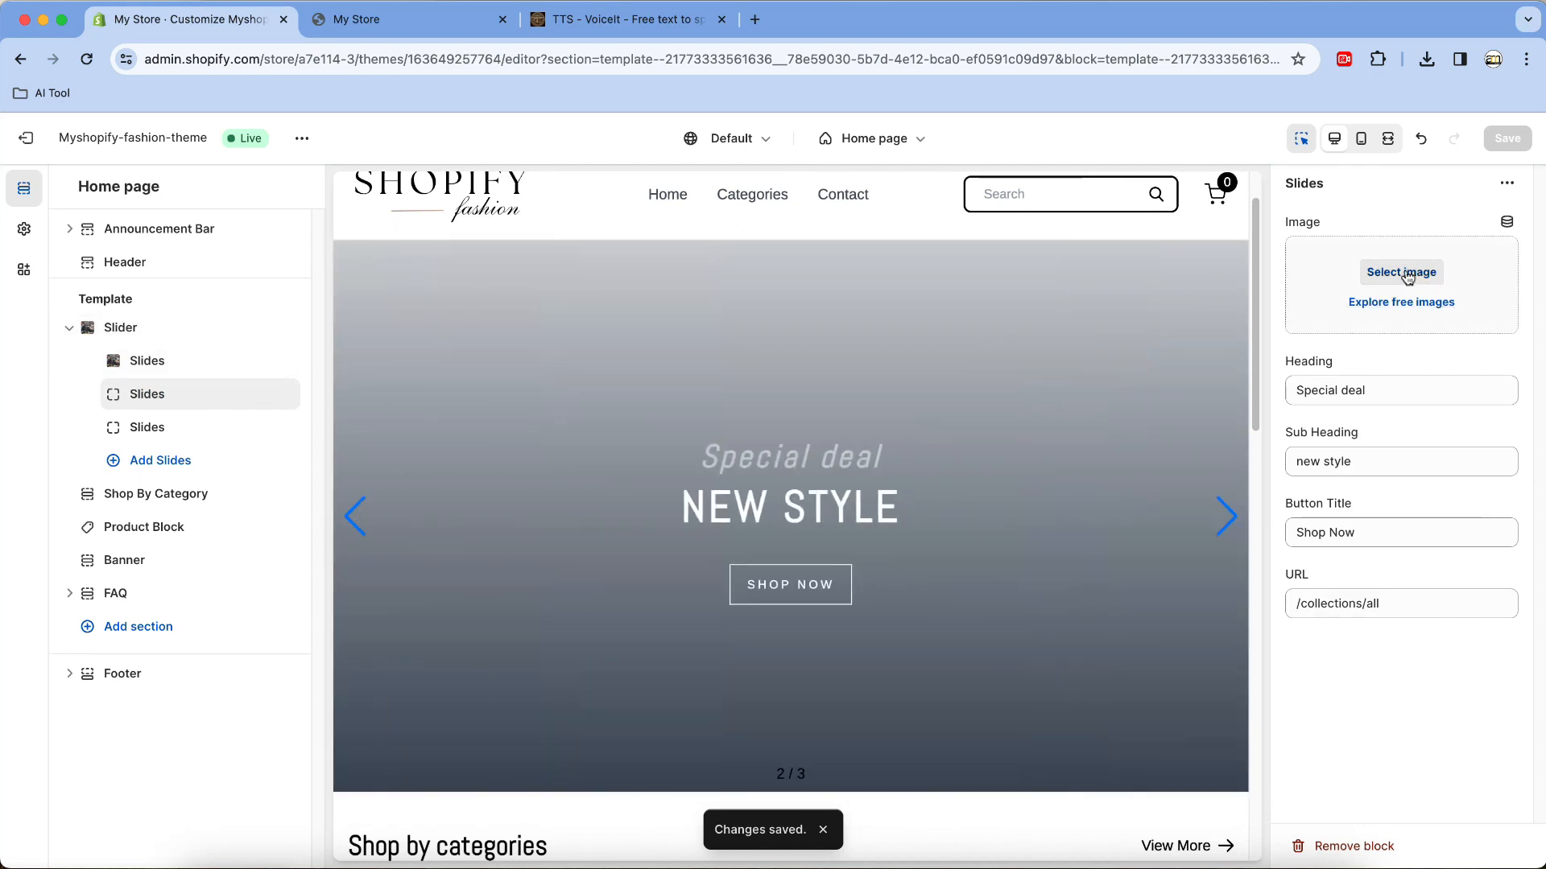
left_click(1405, 274)
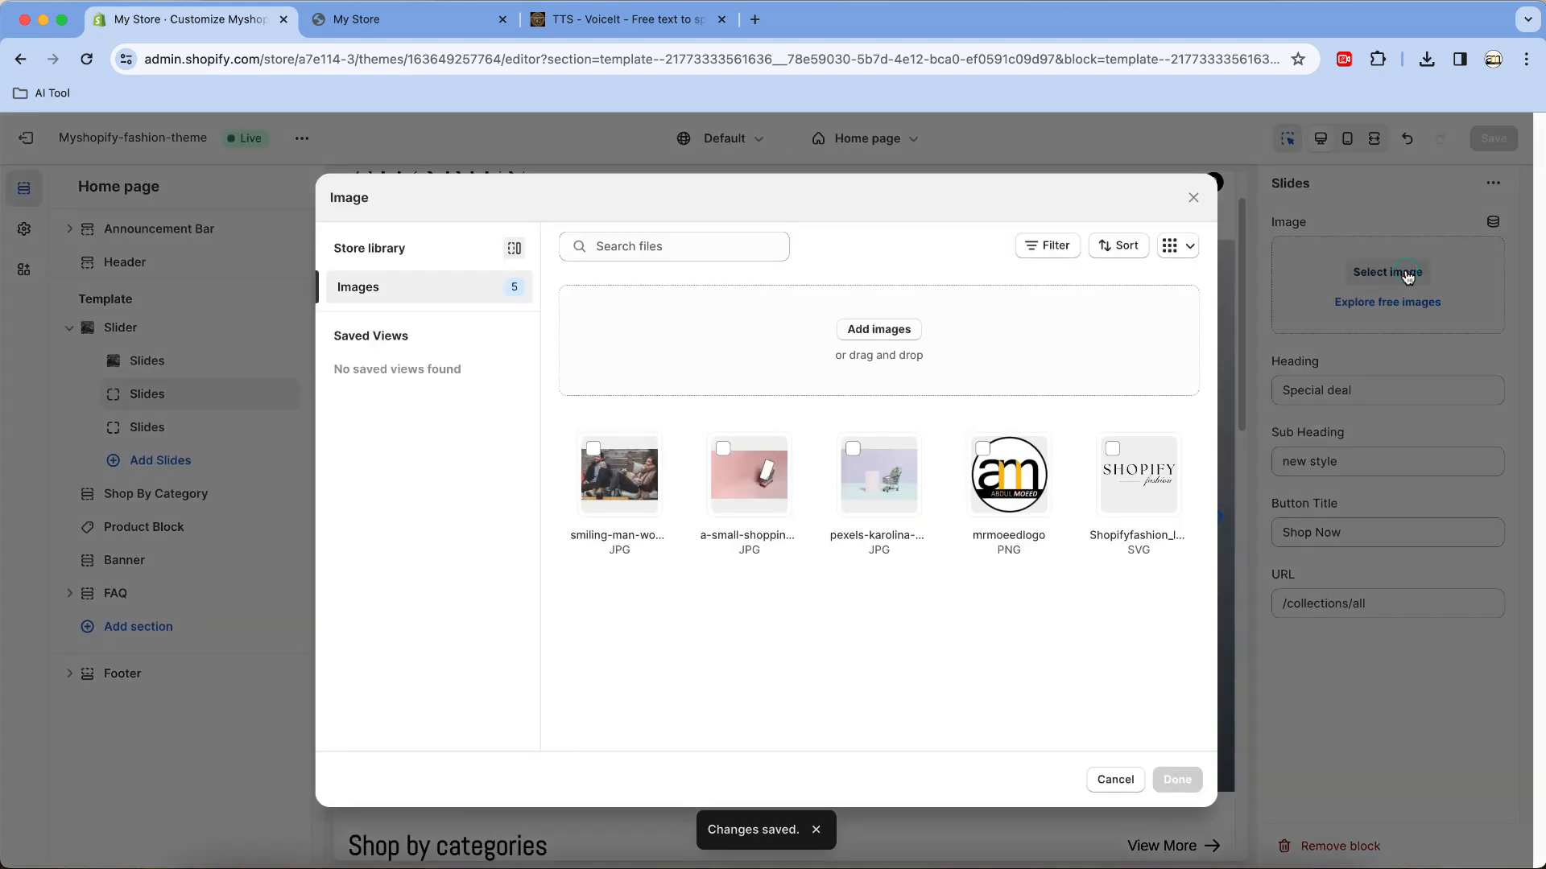
left_click(1117, 779)
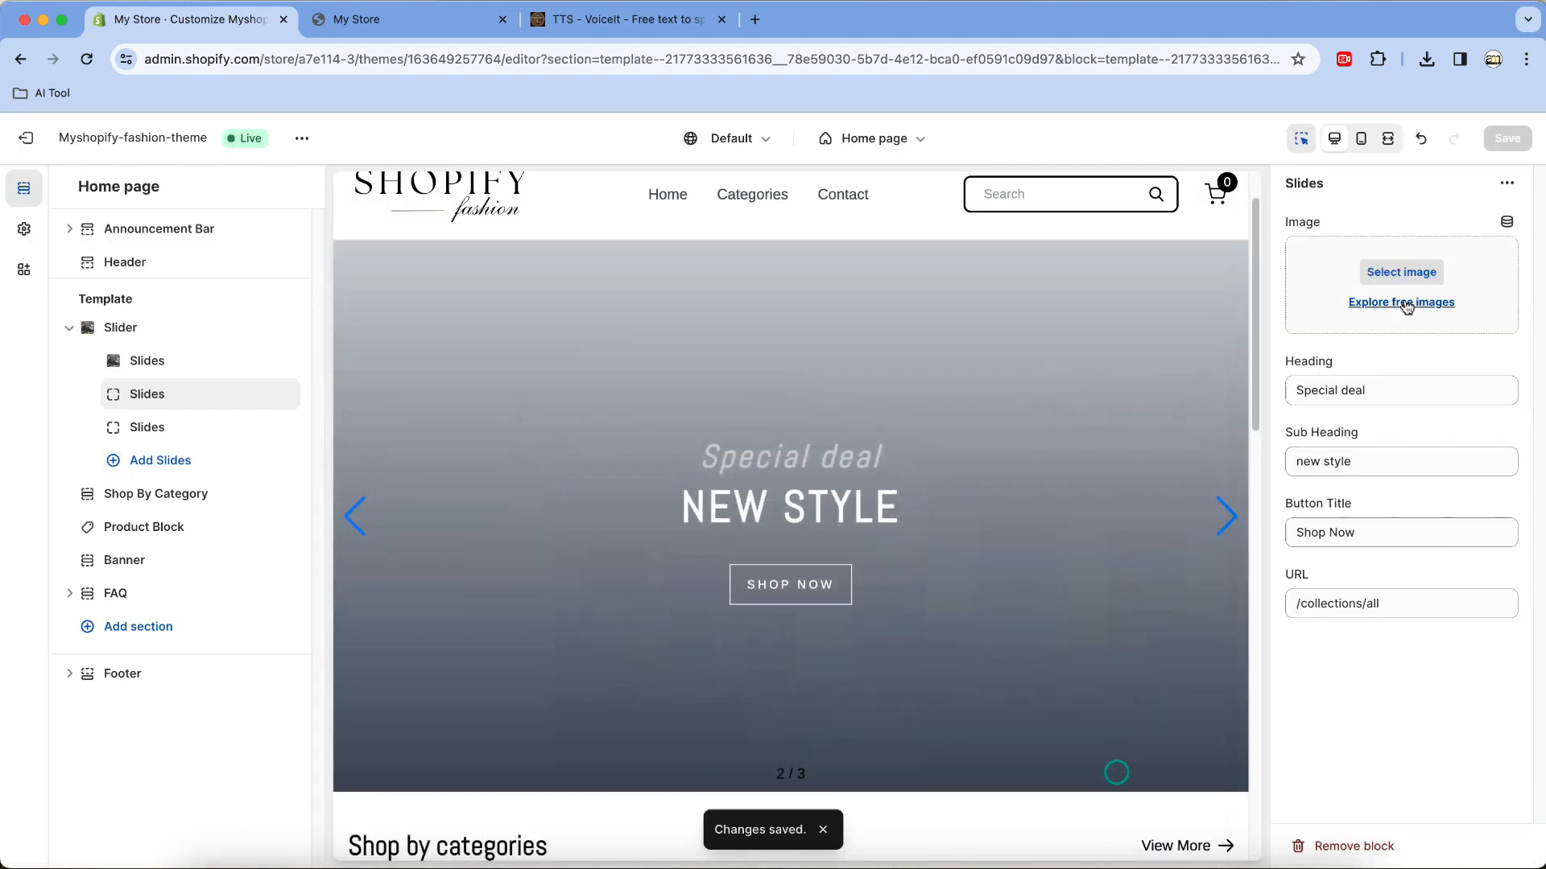
left_click(1413, 304)
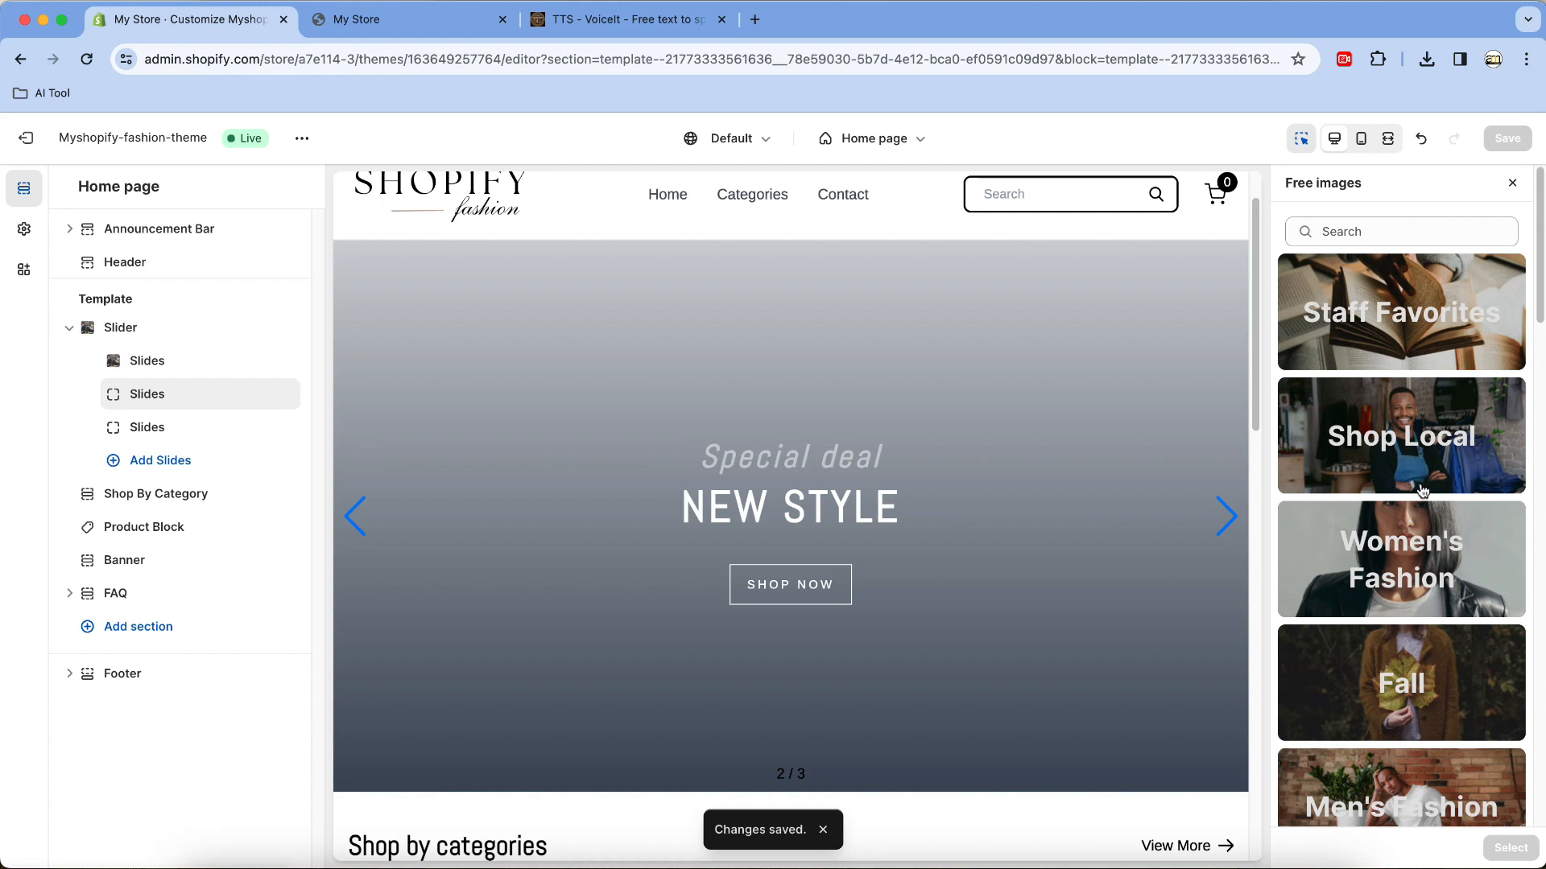
left_click(1490, 571)
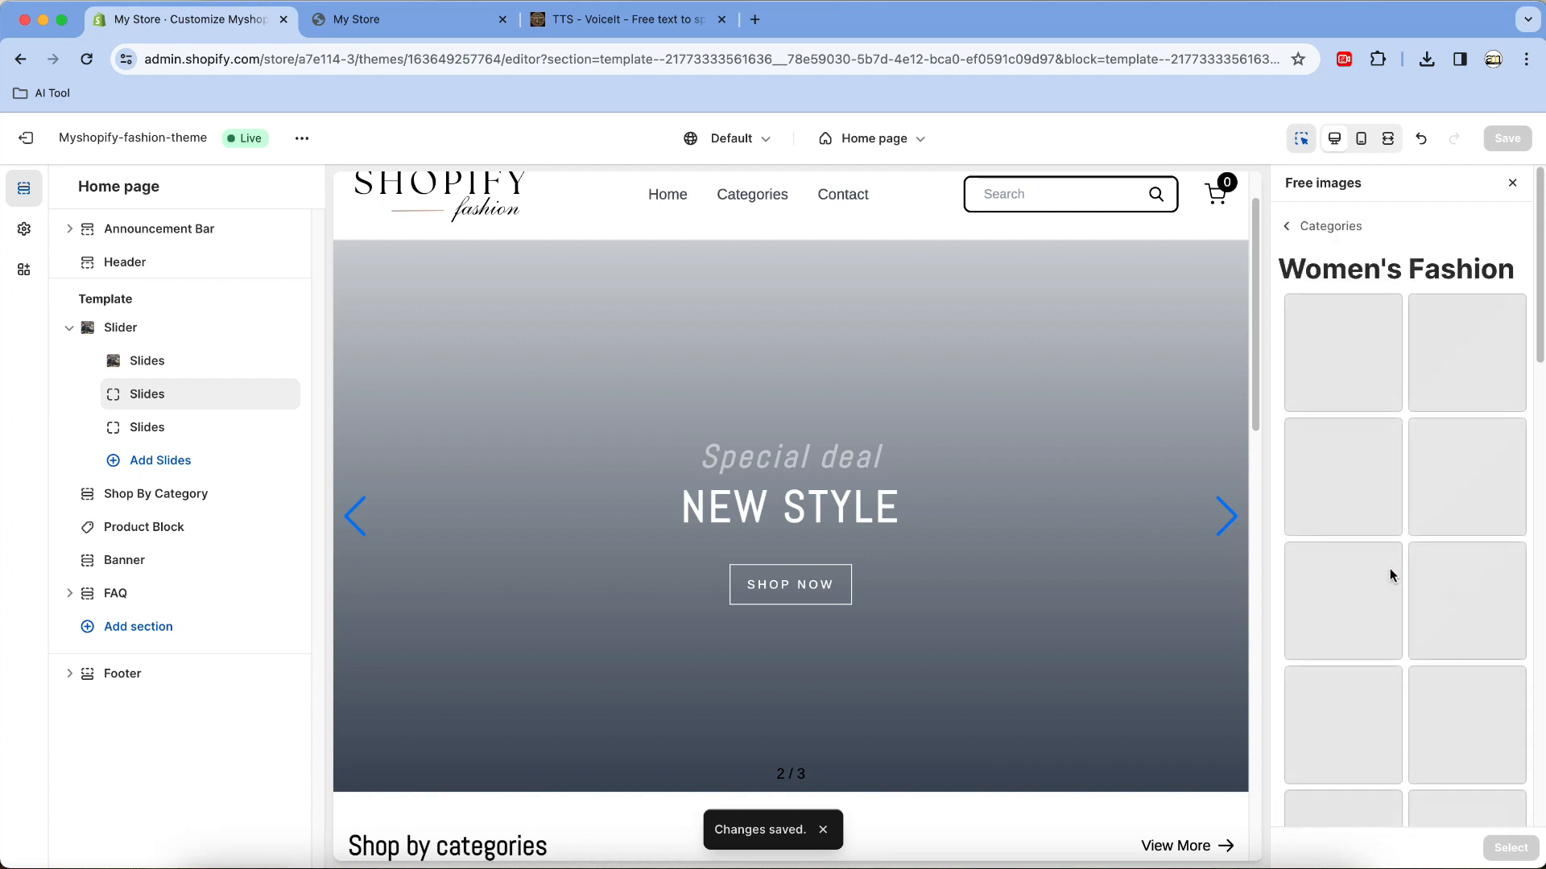
scroll(1466, 483, "down", 6)
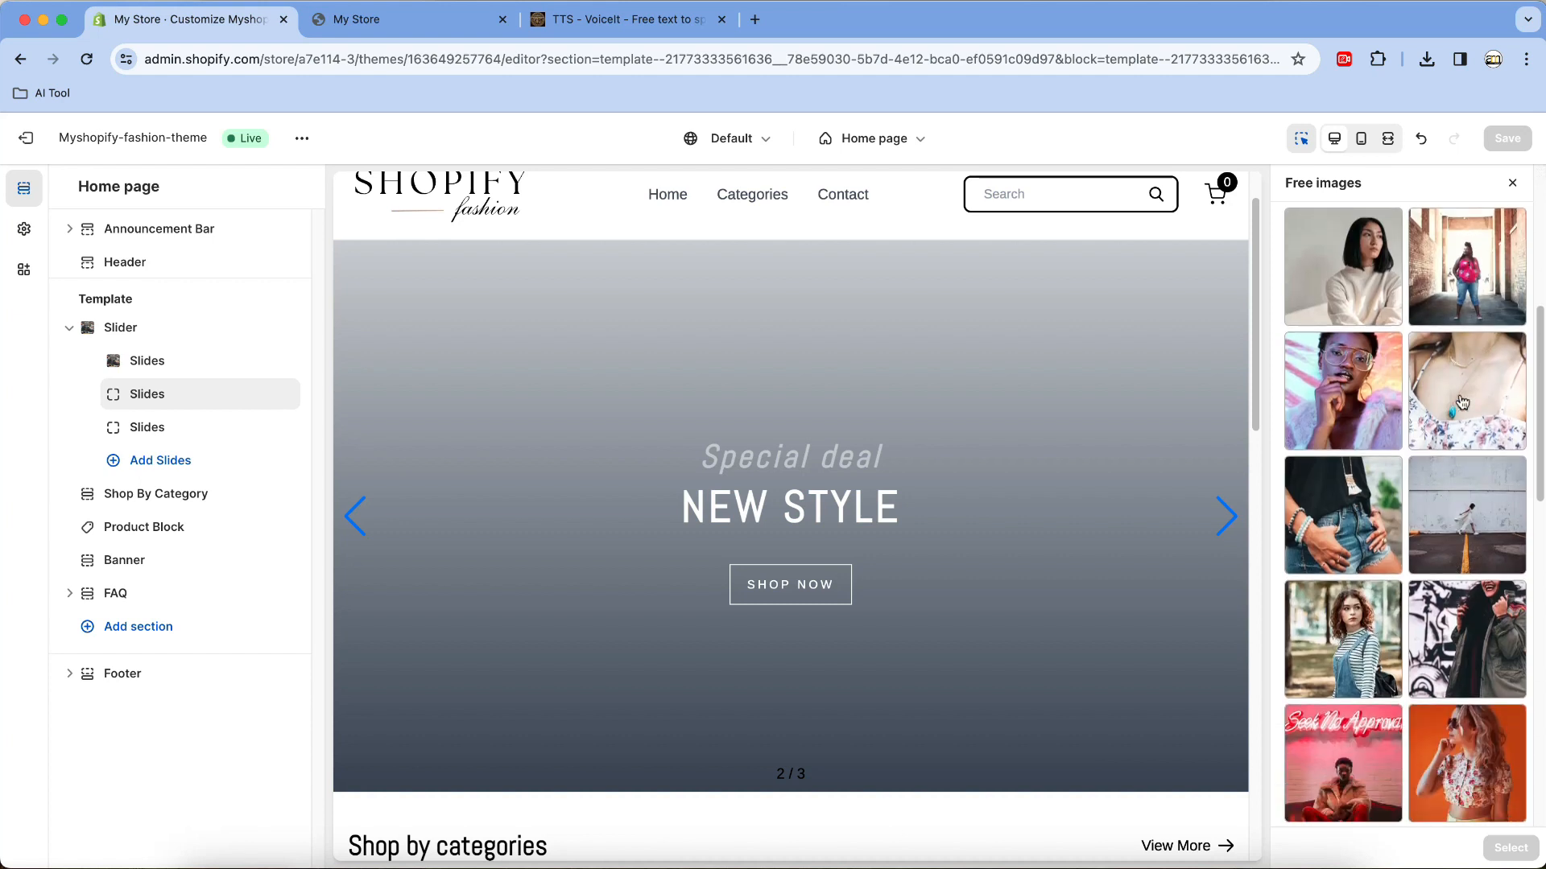
scroll(1464, 483, "down", 3)
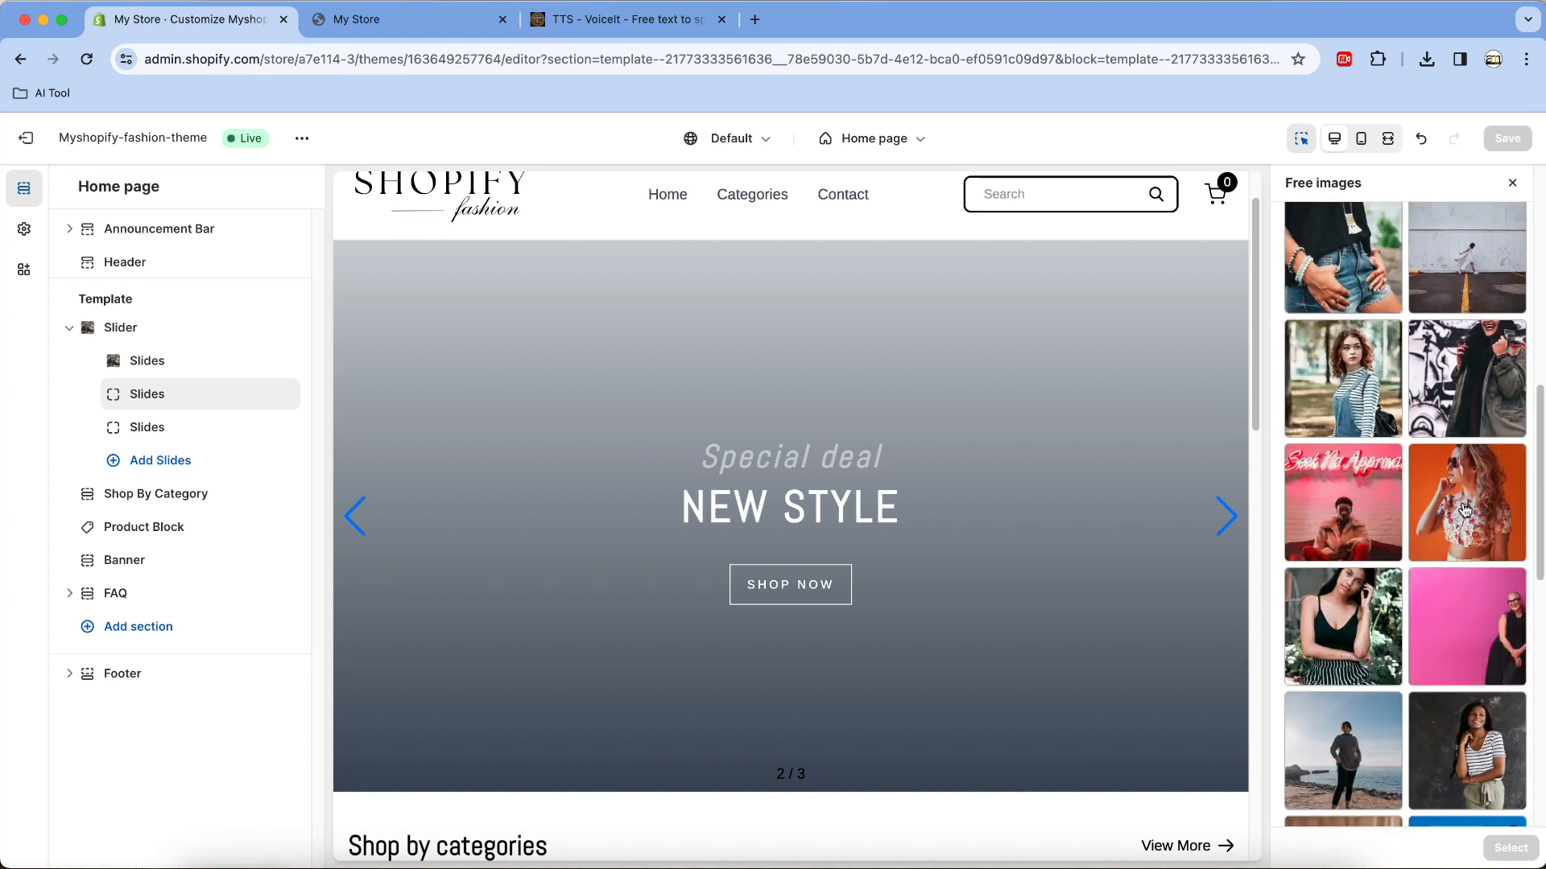
scroll(1465, 515, "down", 4)
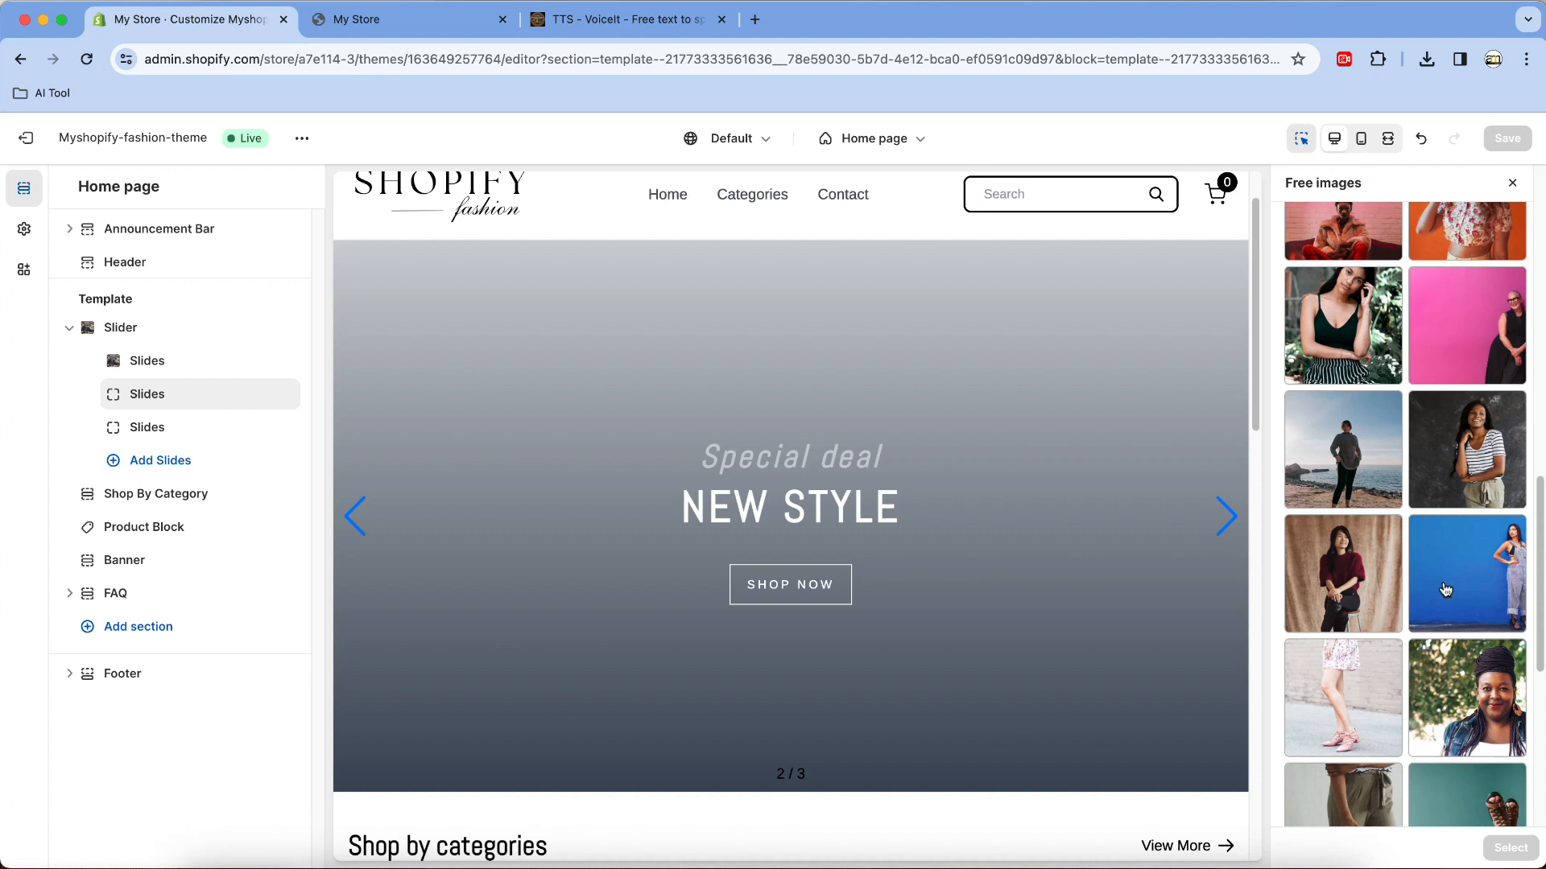
left_click(1454, 576)
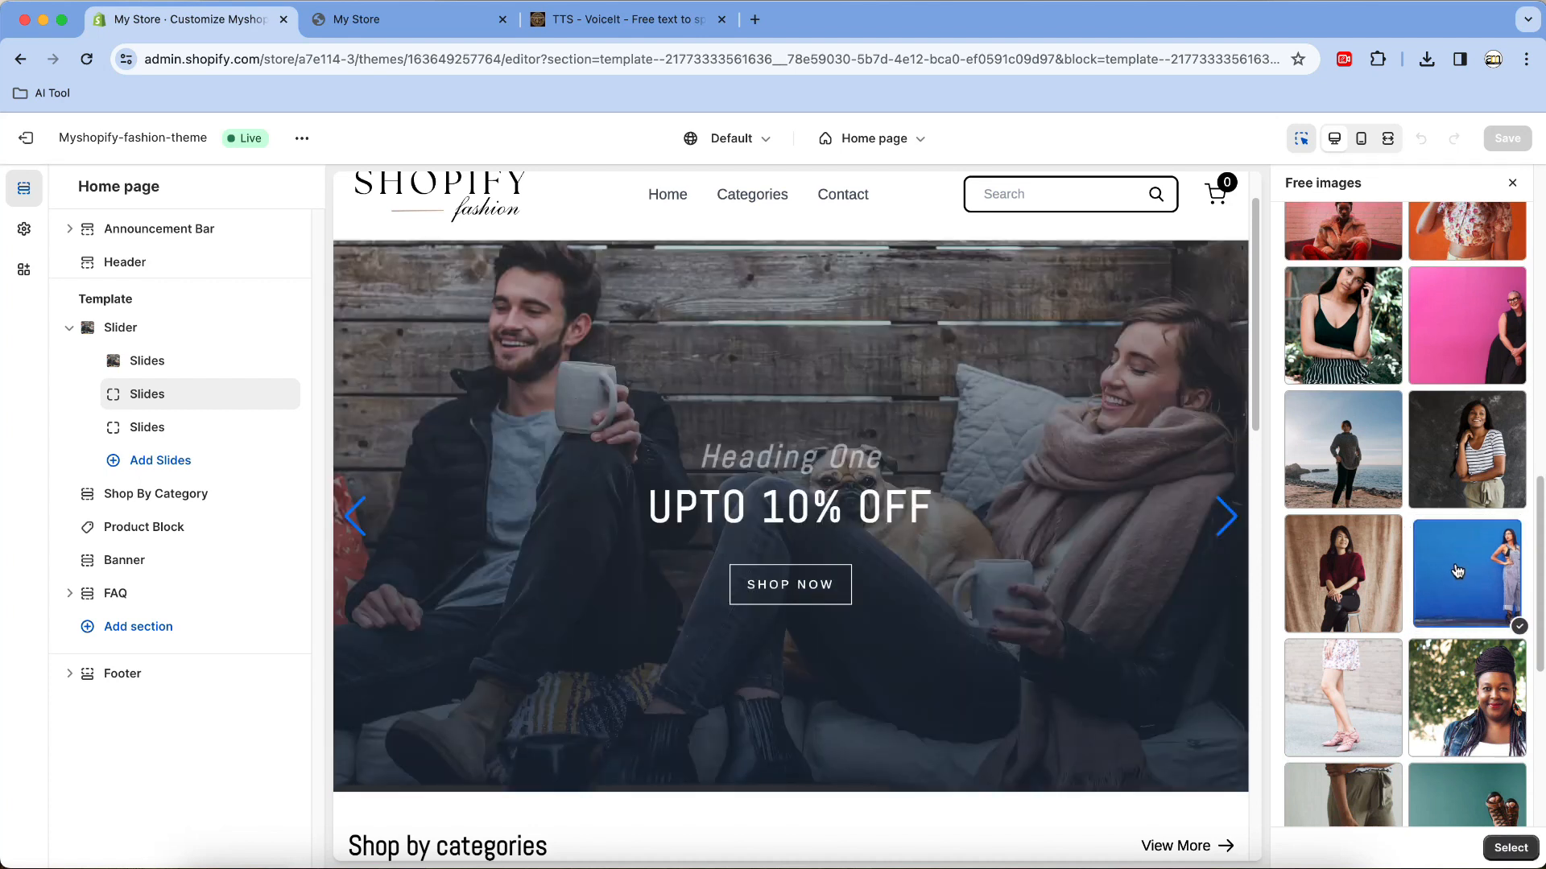
Step: Move the "Special deal" slide to the first place in the Slider and apply the blue-wall model image to it
left_click_drag(145, 395, 141, 361)
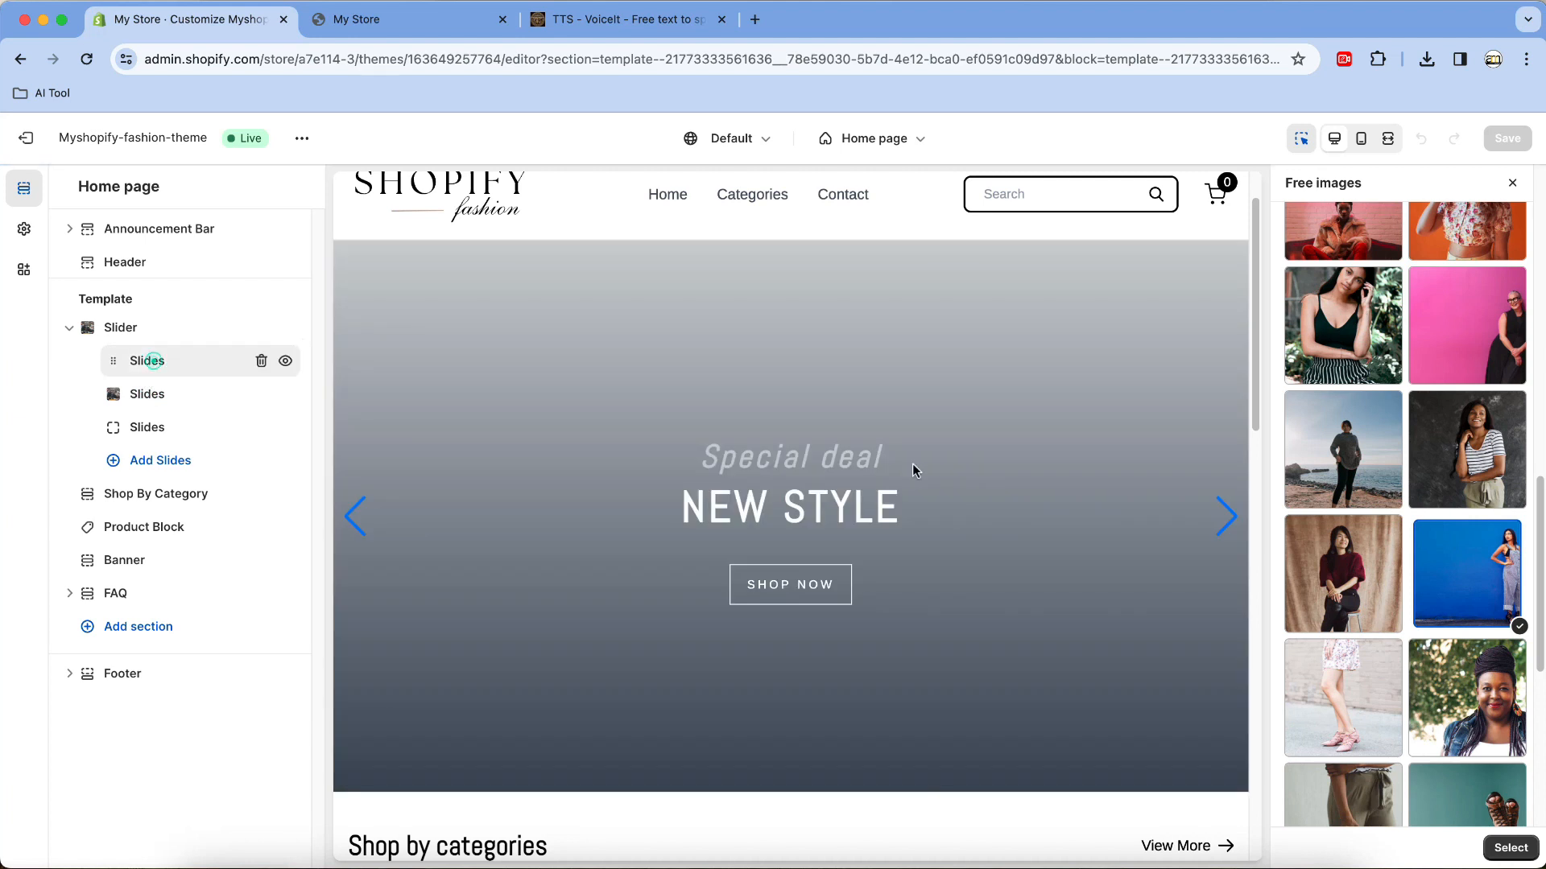
left_click(1459, 563)
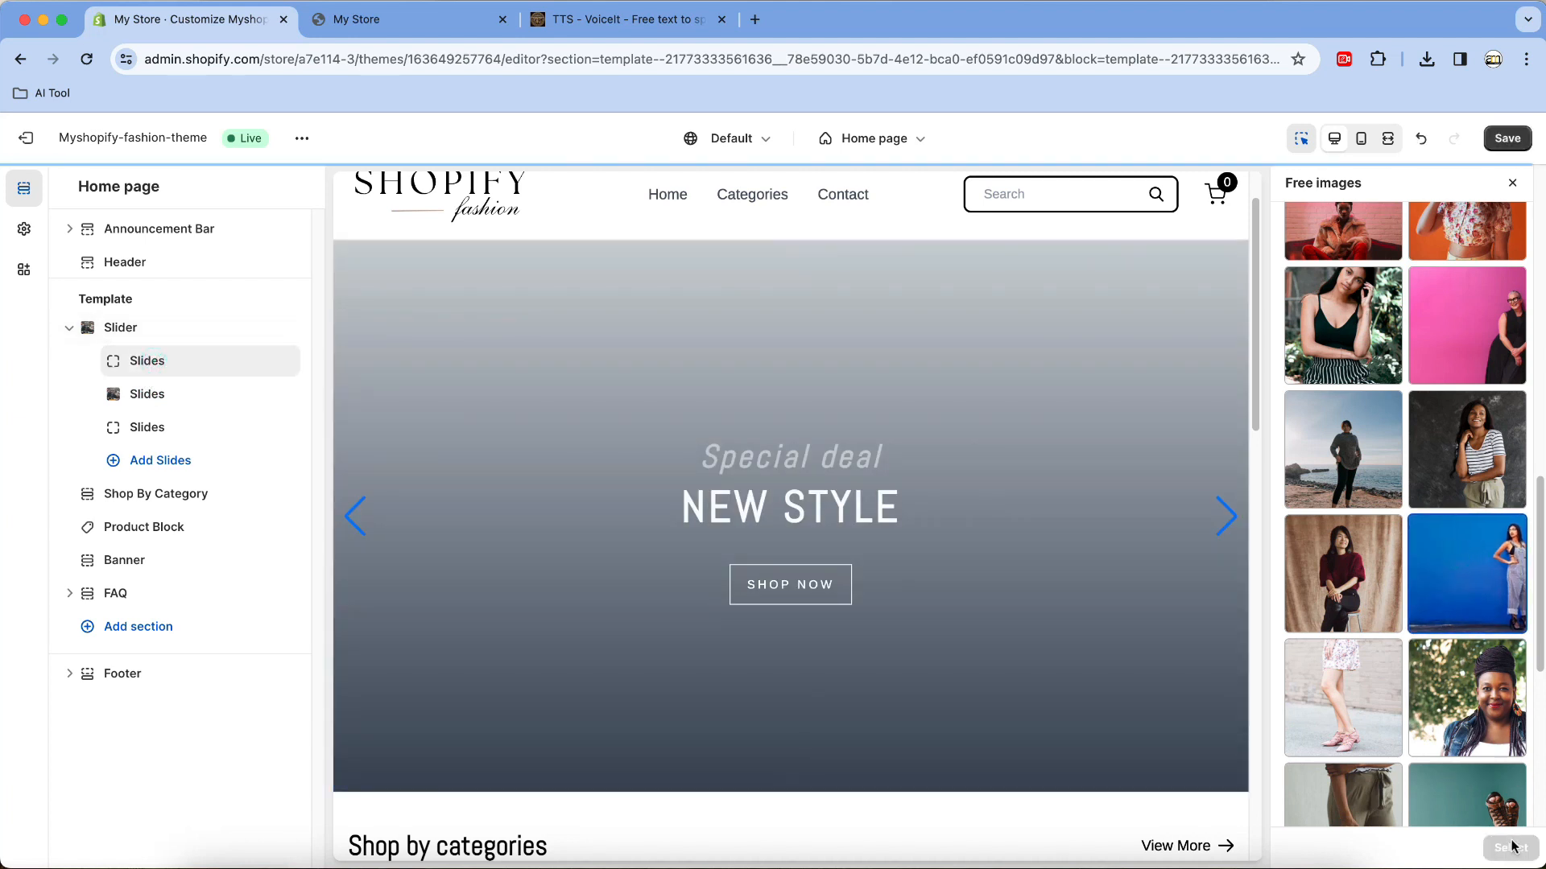
left_click(1459, 573)
left_click(1513, 853)
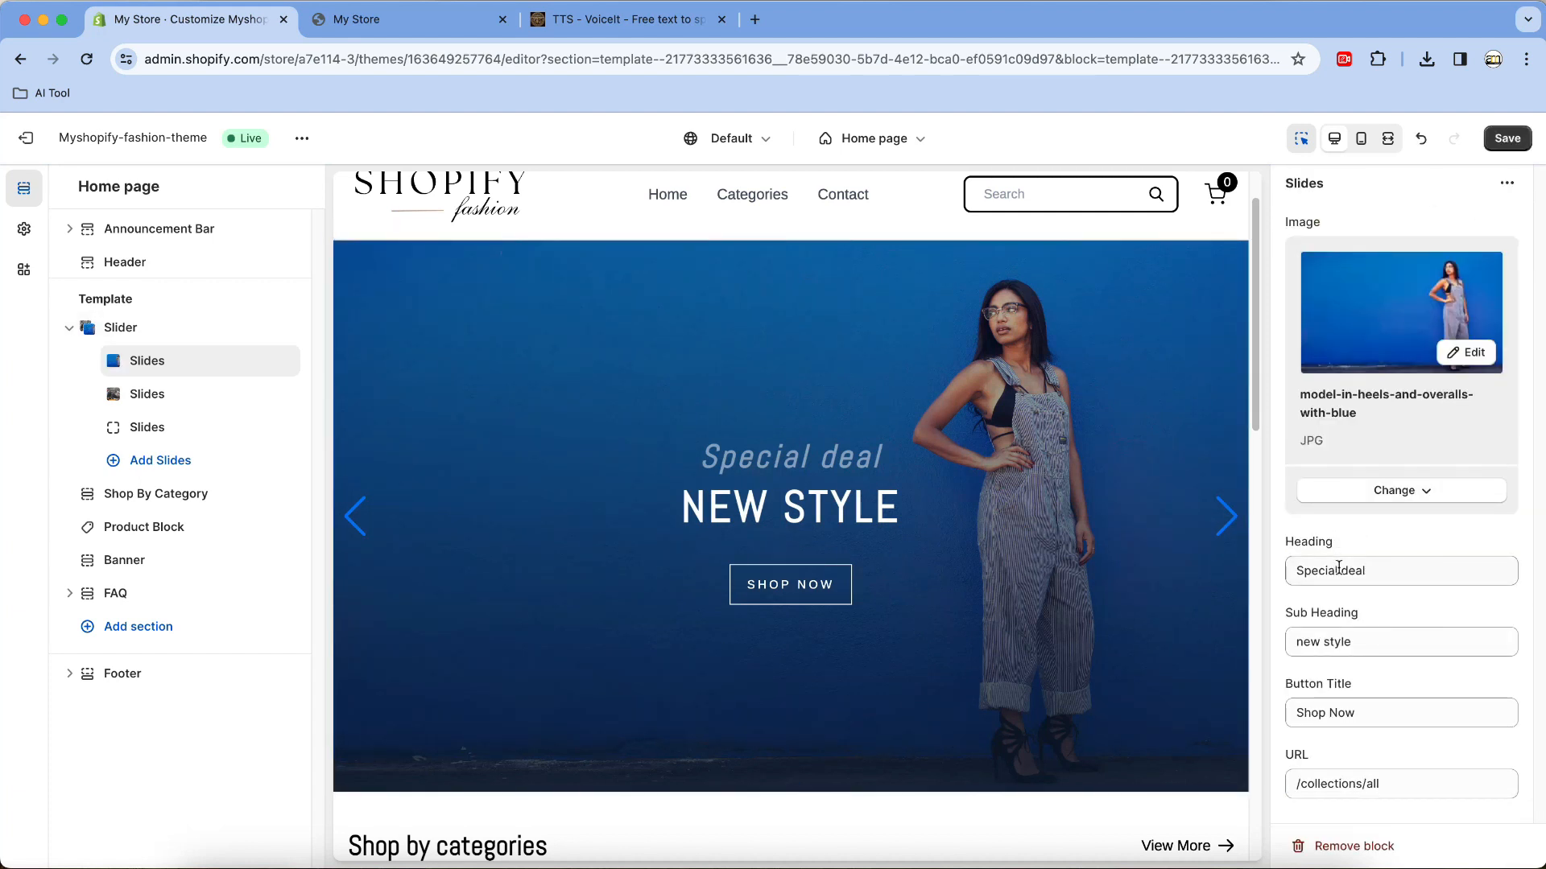
Step: Set the "Special deal" slide's sub heading to "new style 2" and its URL to "#"
left_click(1383, 638)
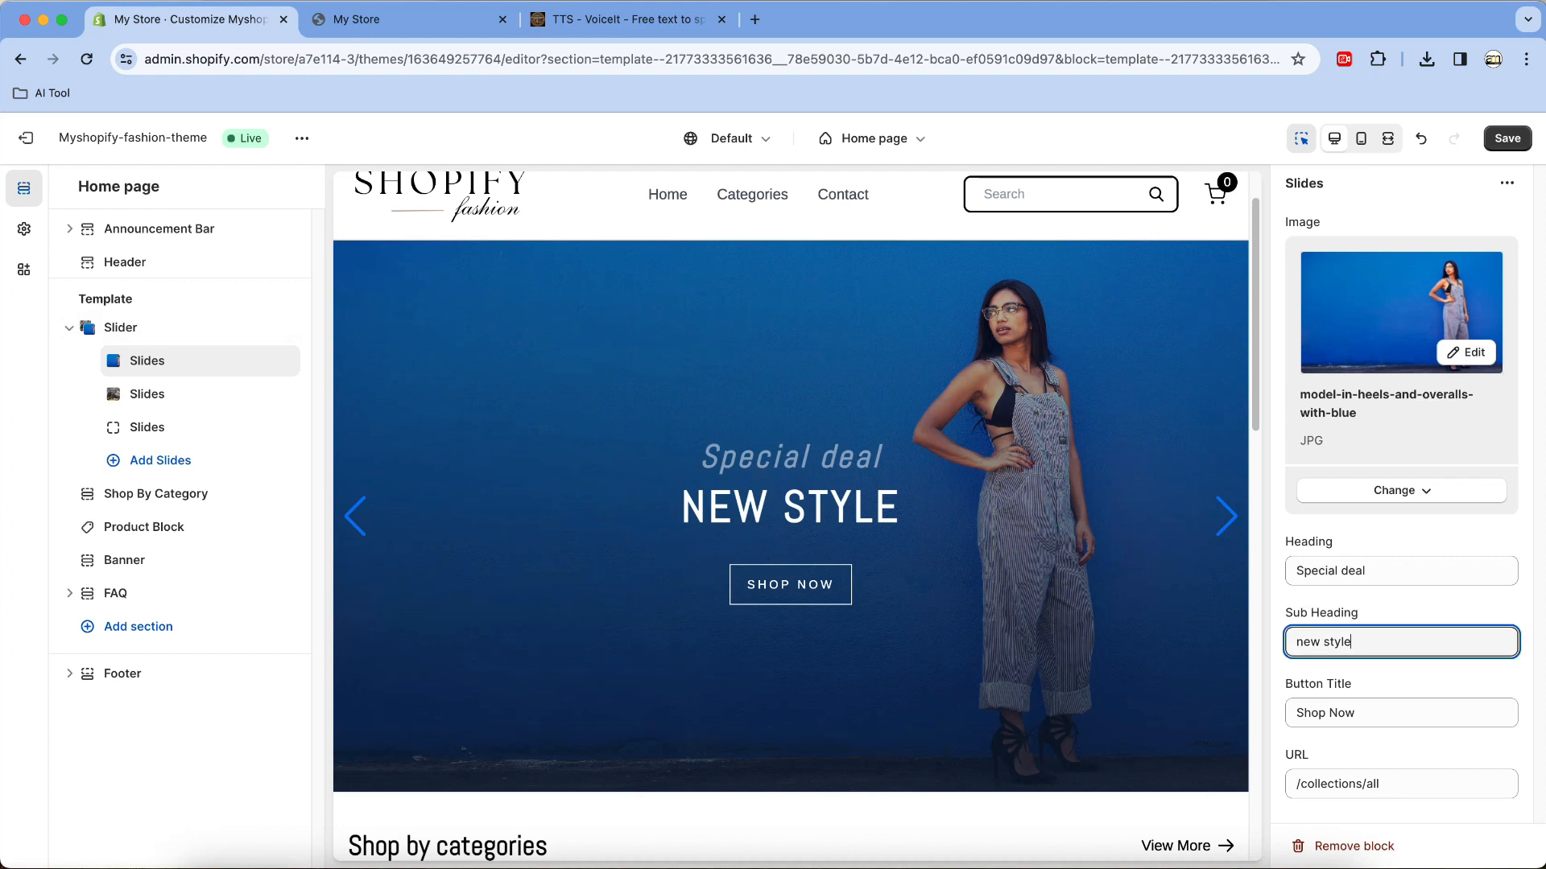
type("2")
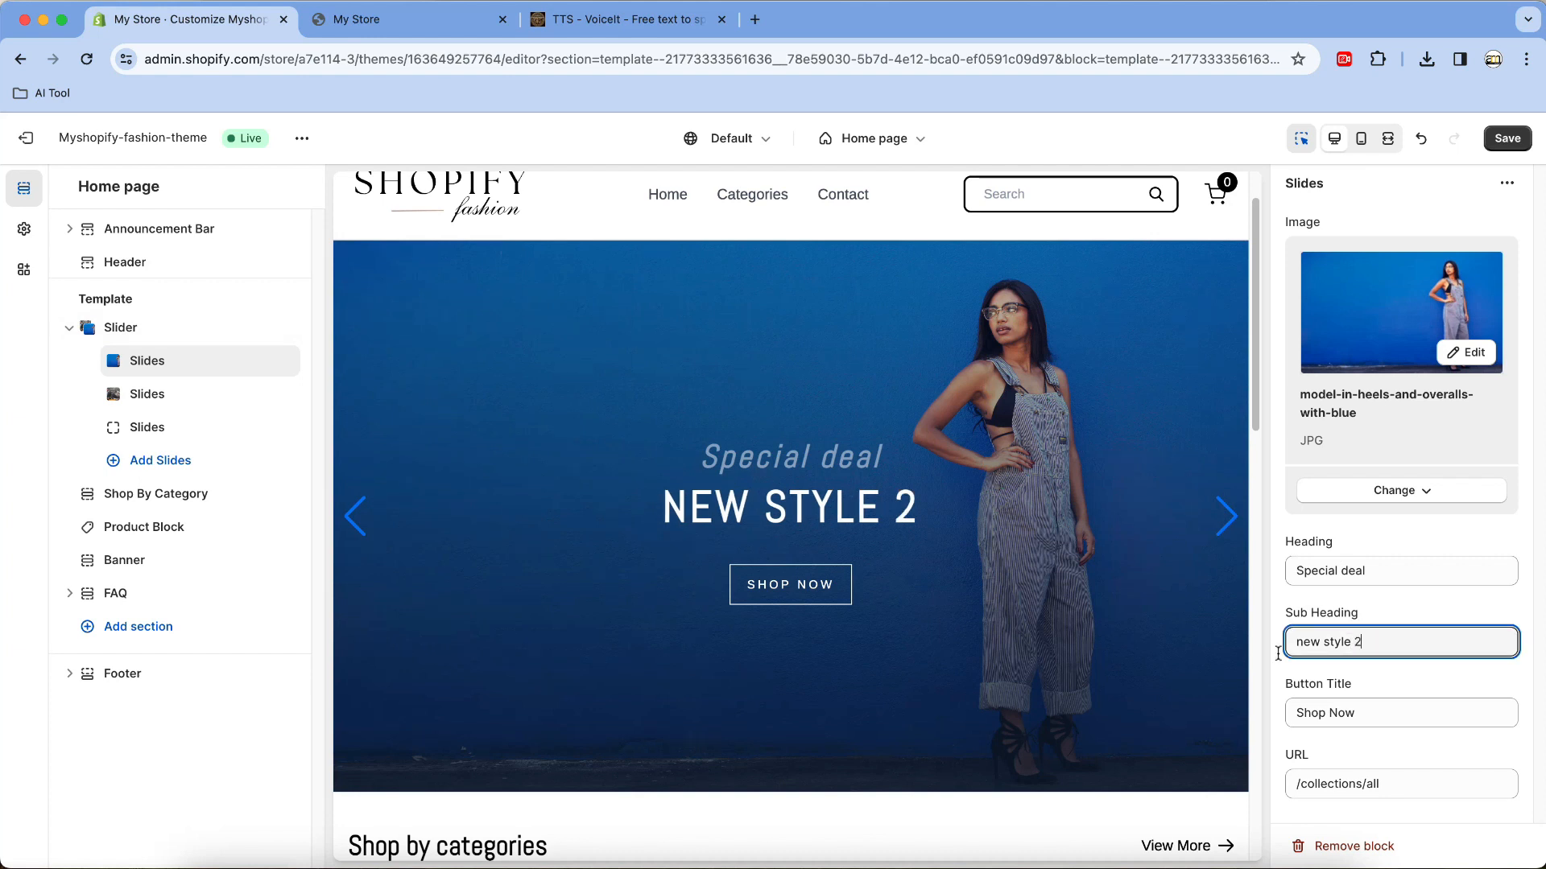
left_click(1400, 786)
key("super+a")
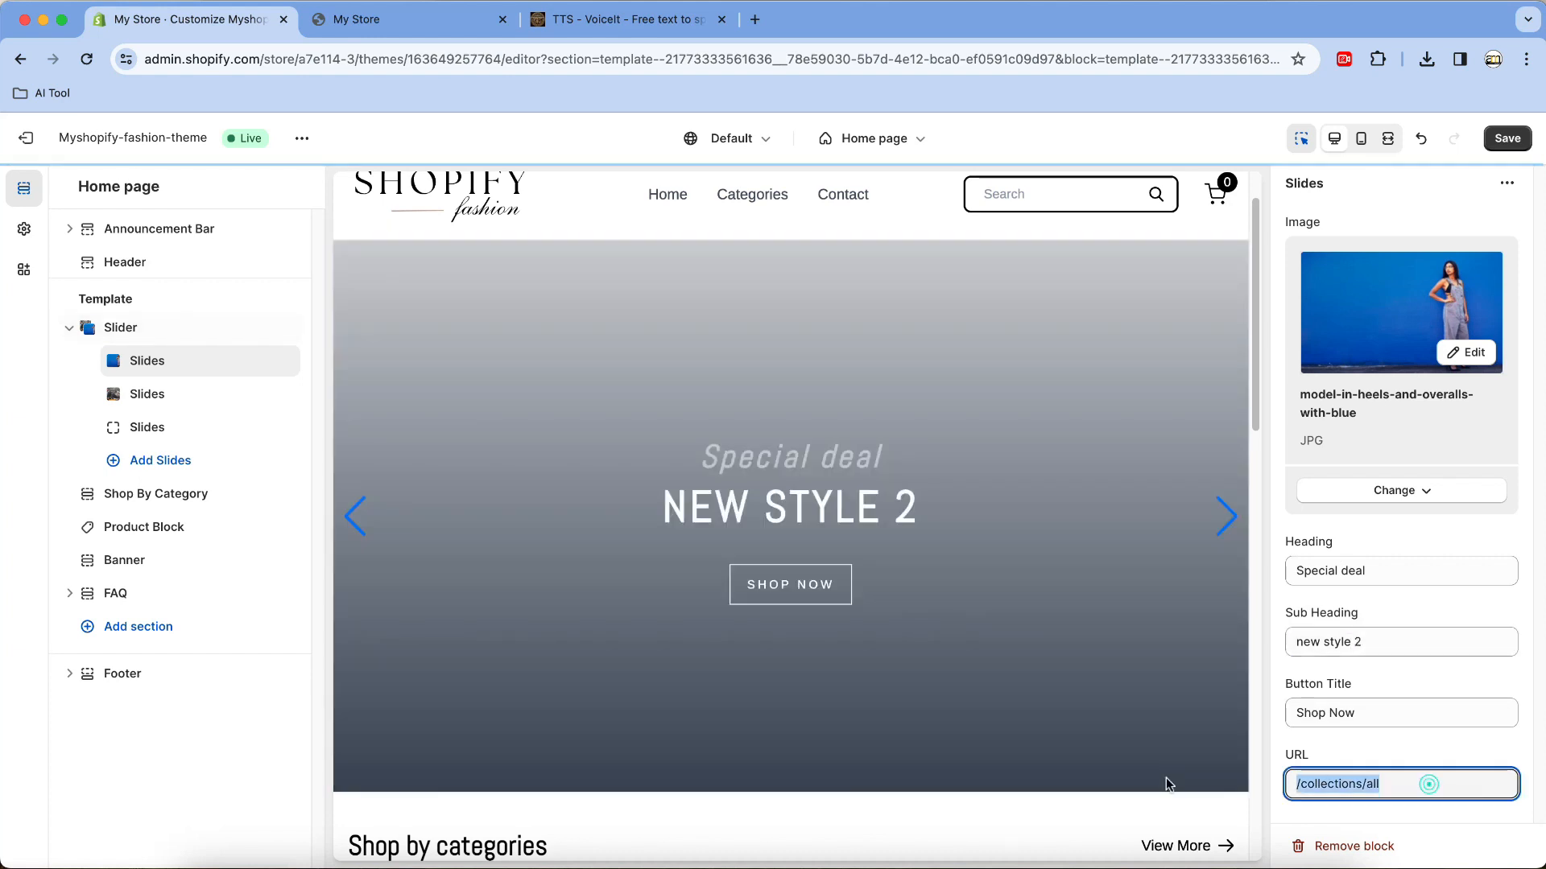
type("#")
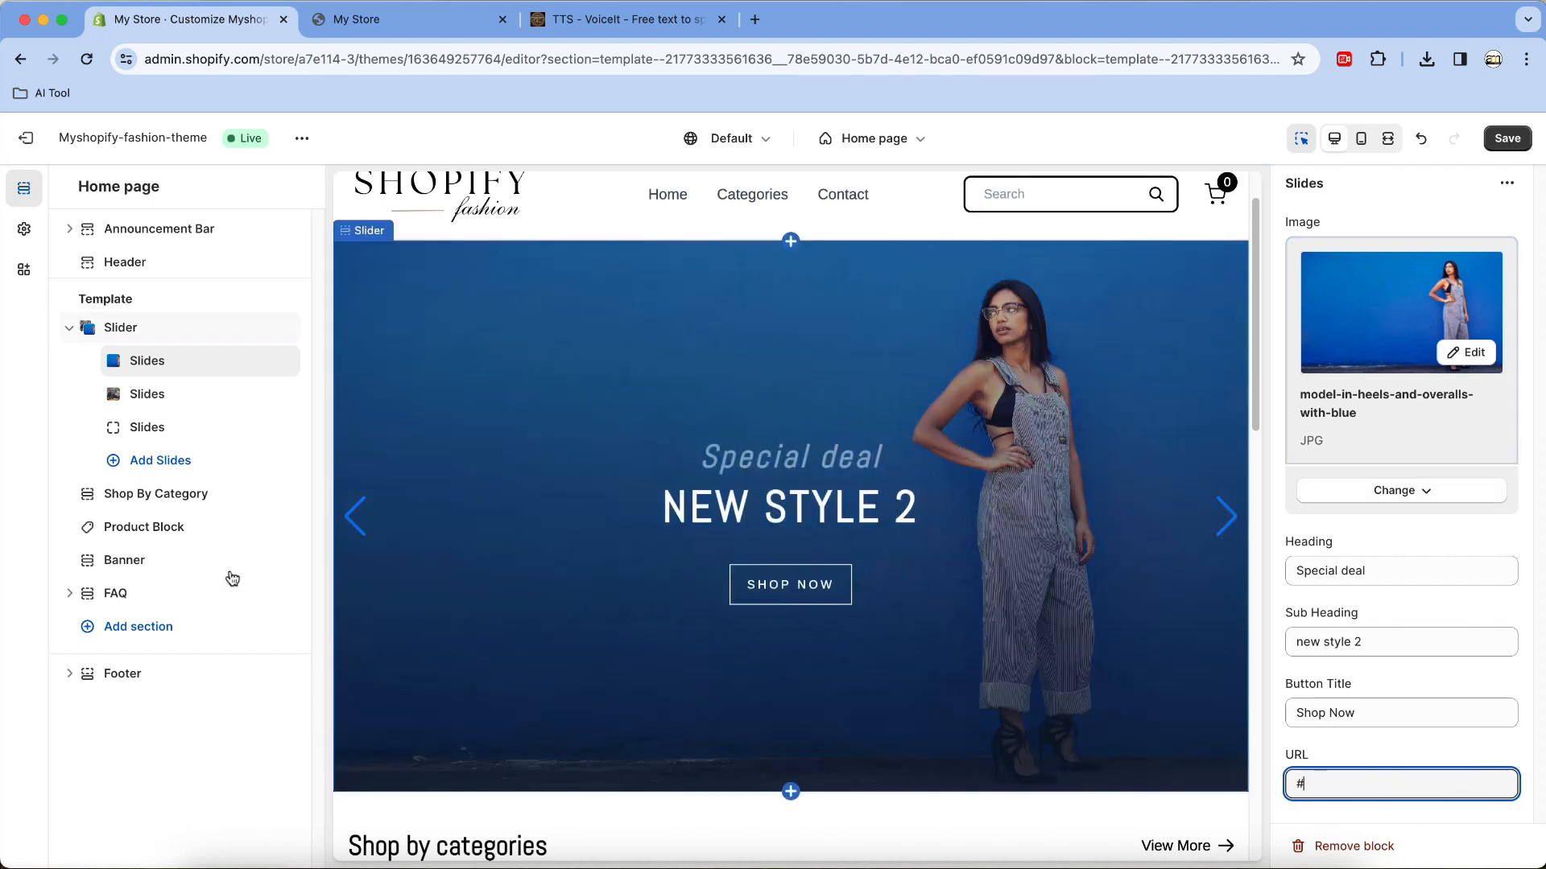
Step: Remove the third, empty slide from the Slider section and save the theme changes
left_click(147, 427)
left_click(144, 431)
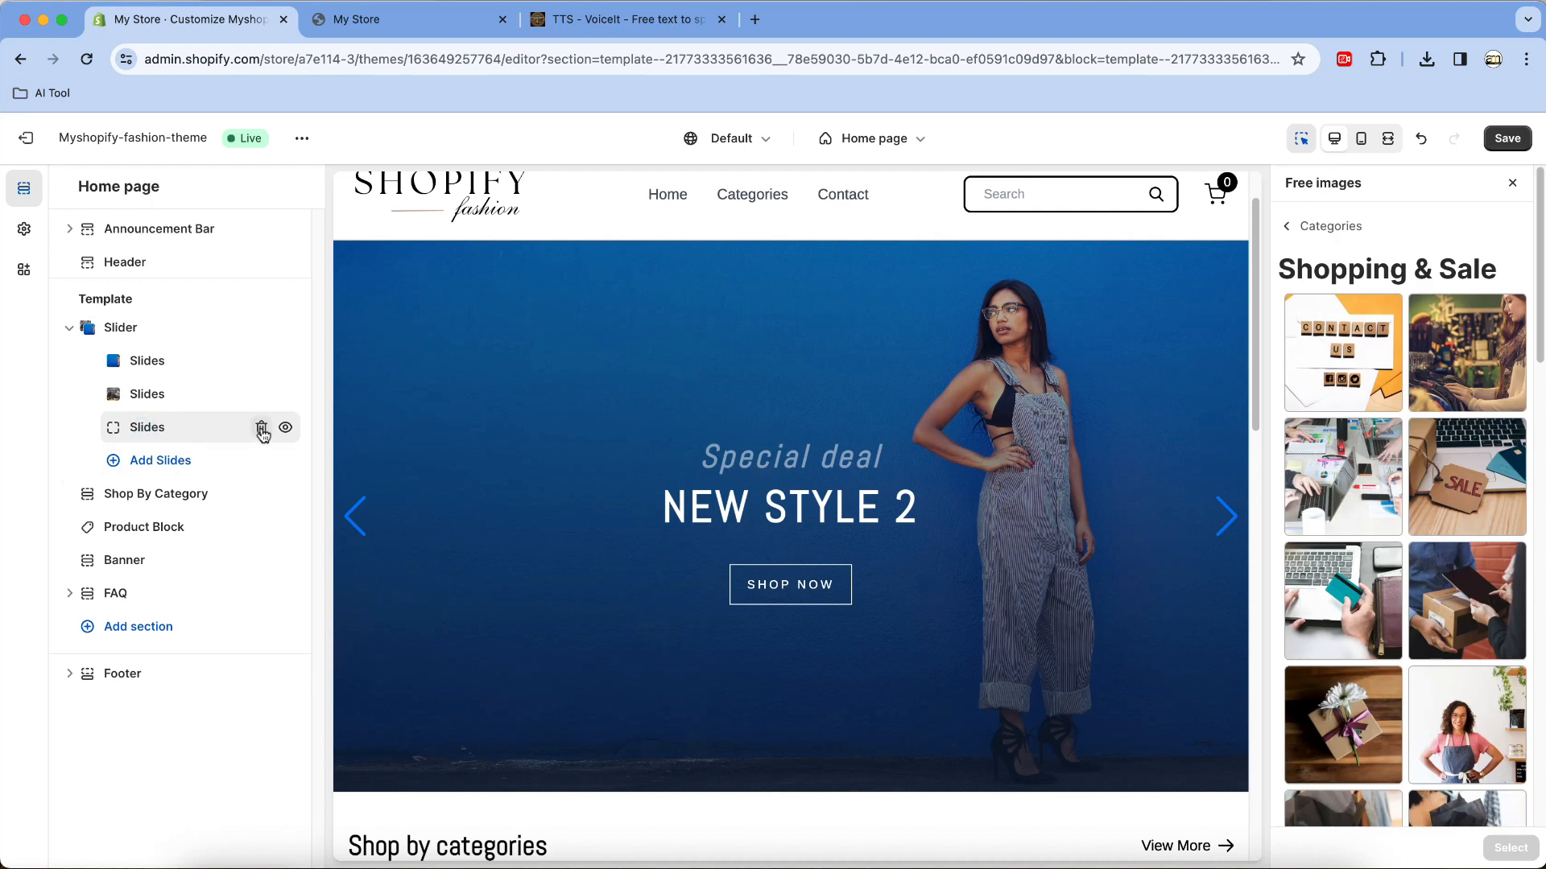
left_click(261, 429)
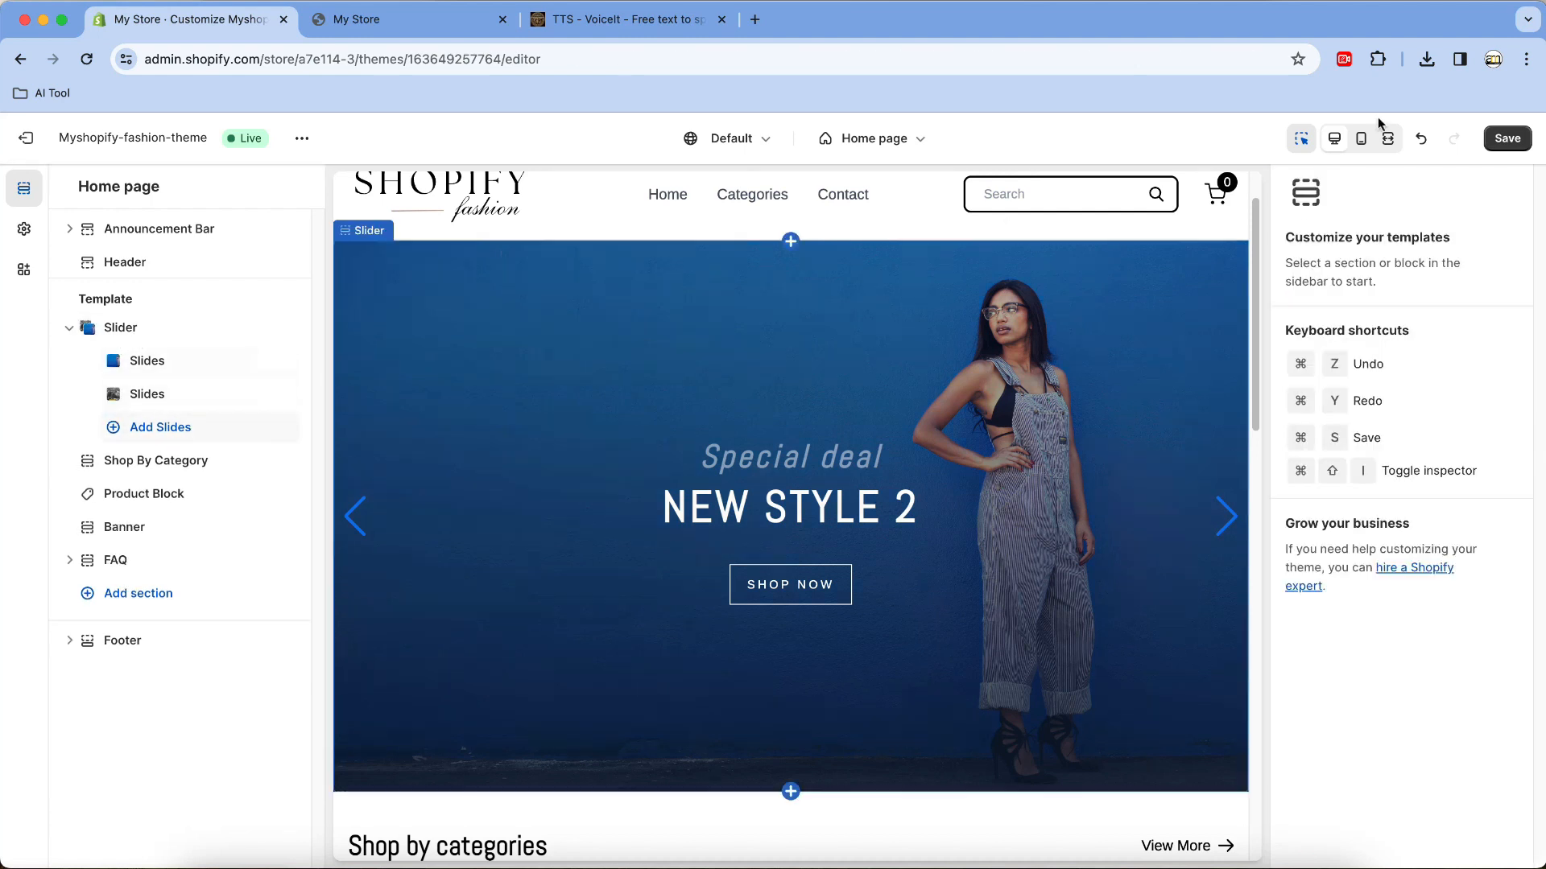
left_click(1502, 140)
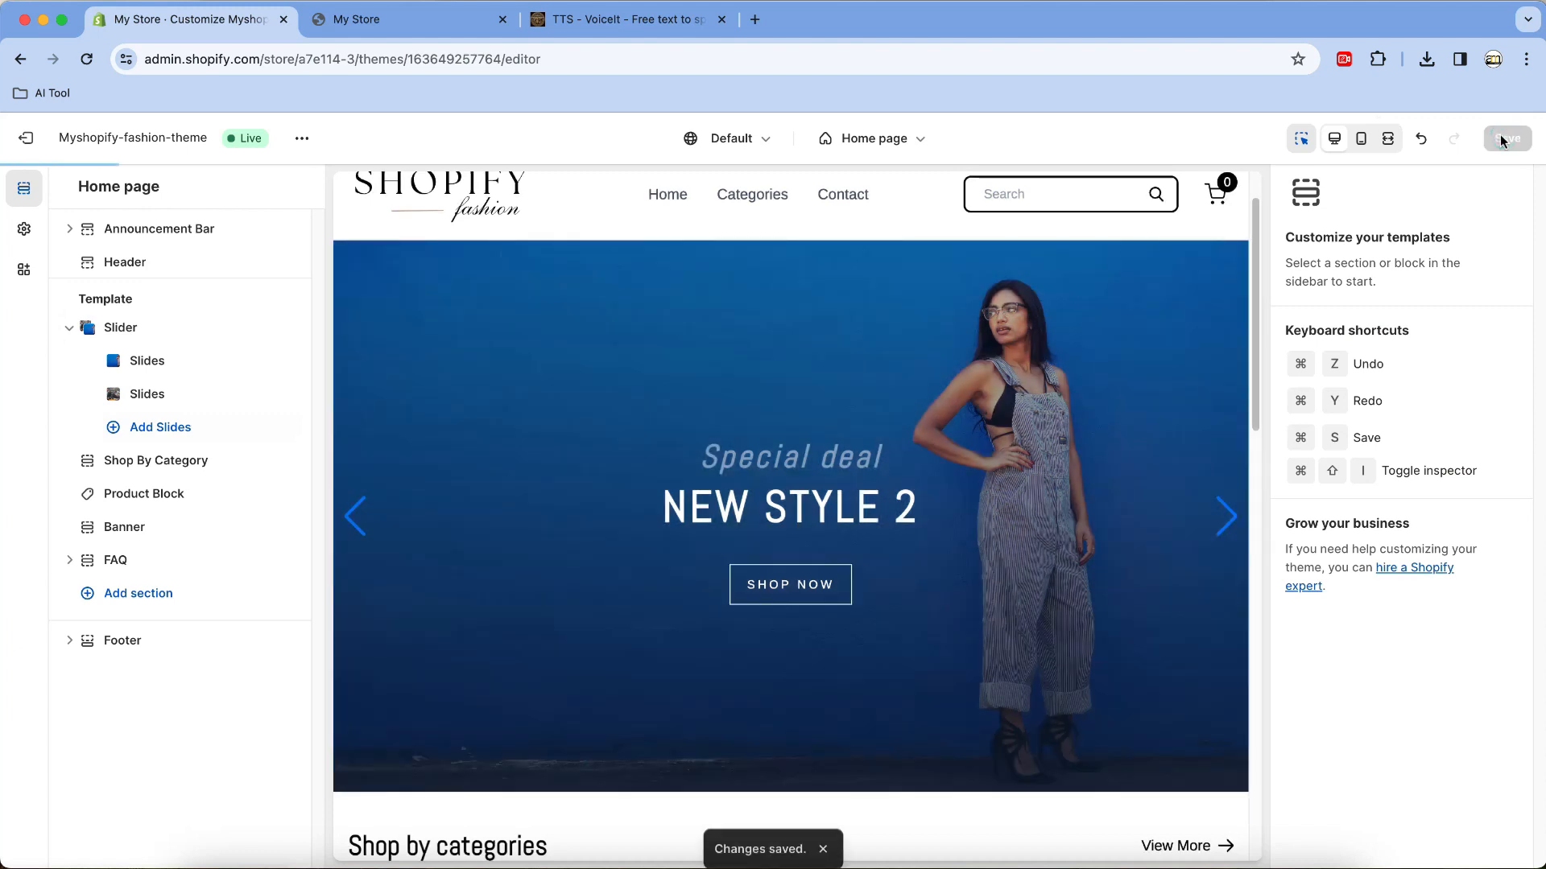
Step: Reload the live storefront and page through the home page slider in both directions to check the slides
left_click(403, 24)
left_click(87, 60)
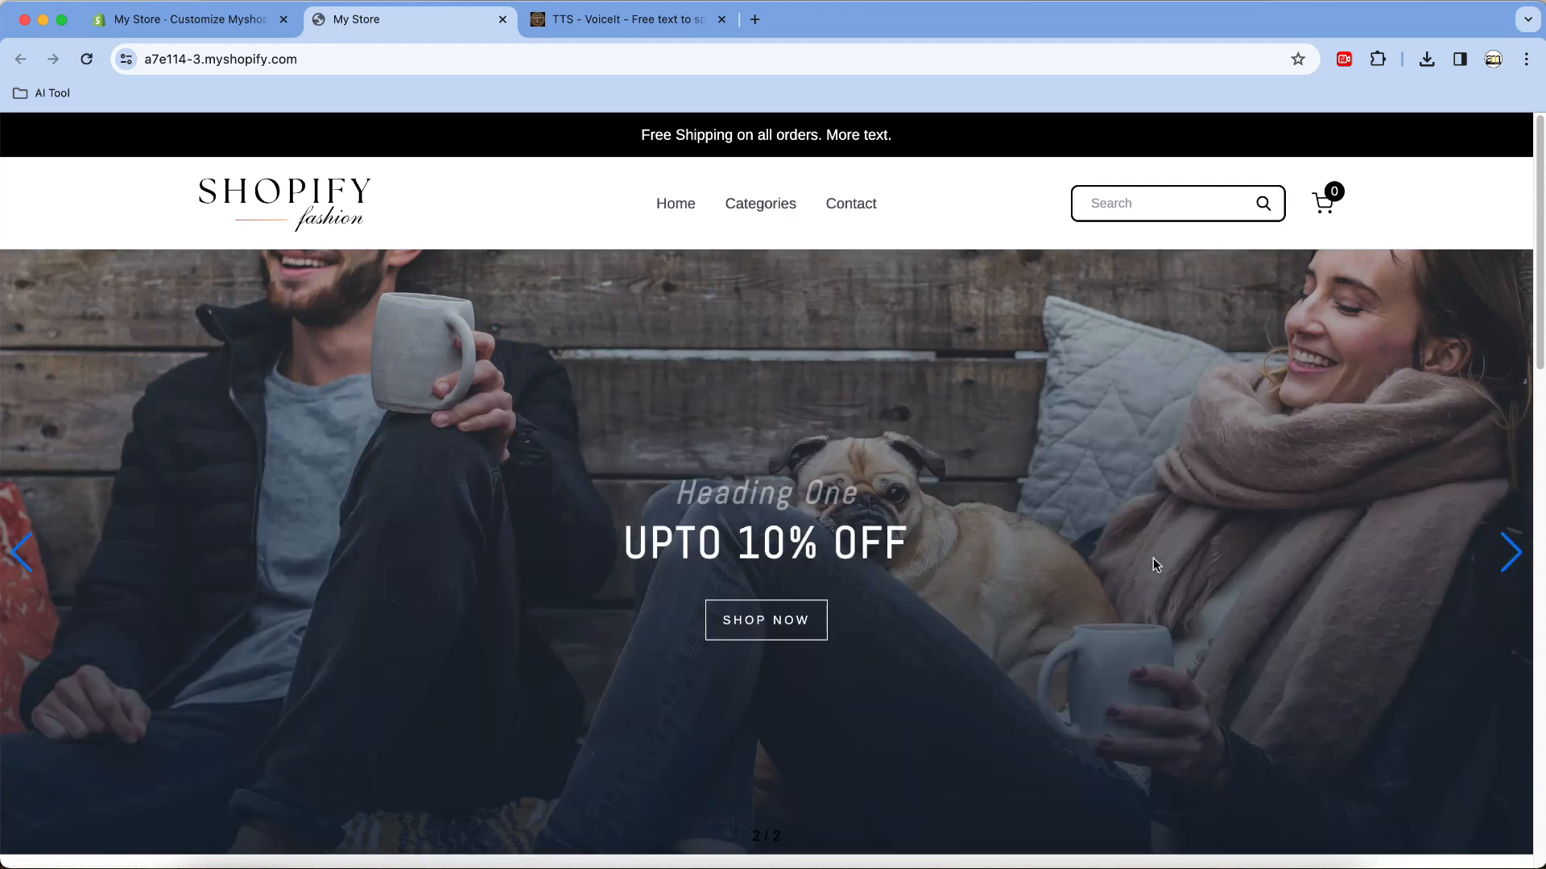
left_click(1506, 568)
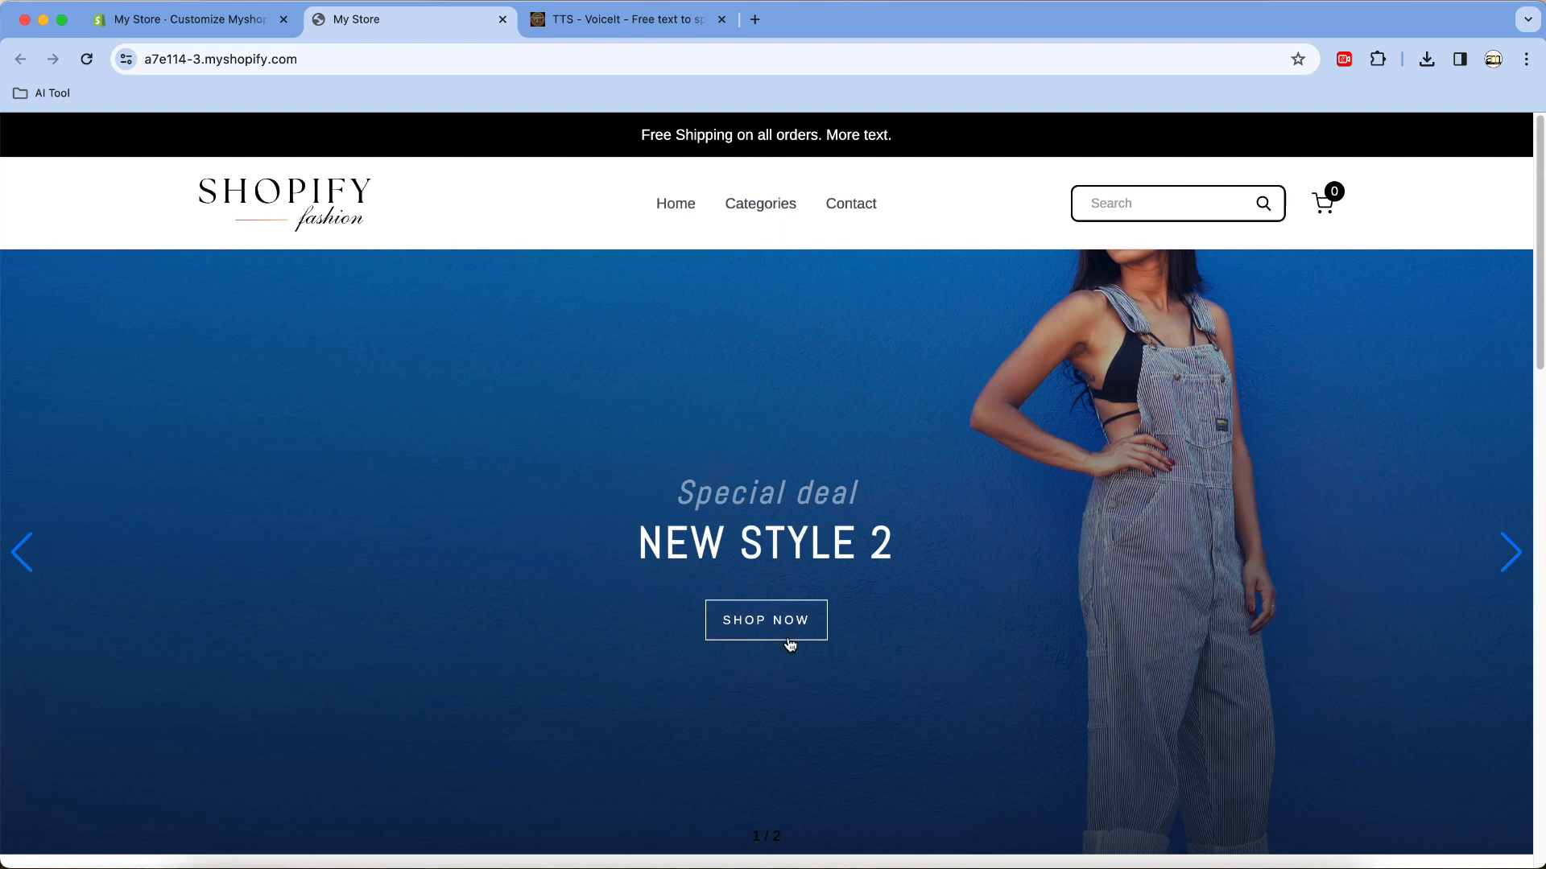
left_click(21, 563)
left_click(21, 563)
Step: Return to the theme editor, exit it, and open the store's product collections in the admin
left_click(165, 21)
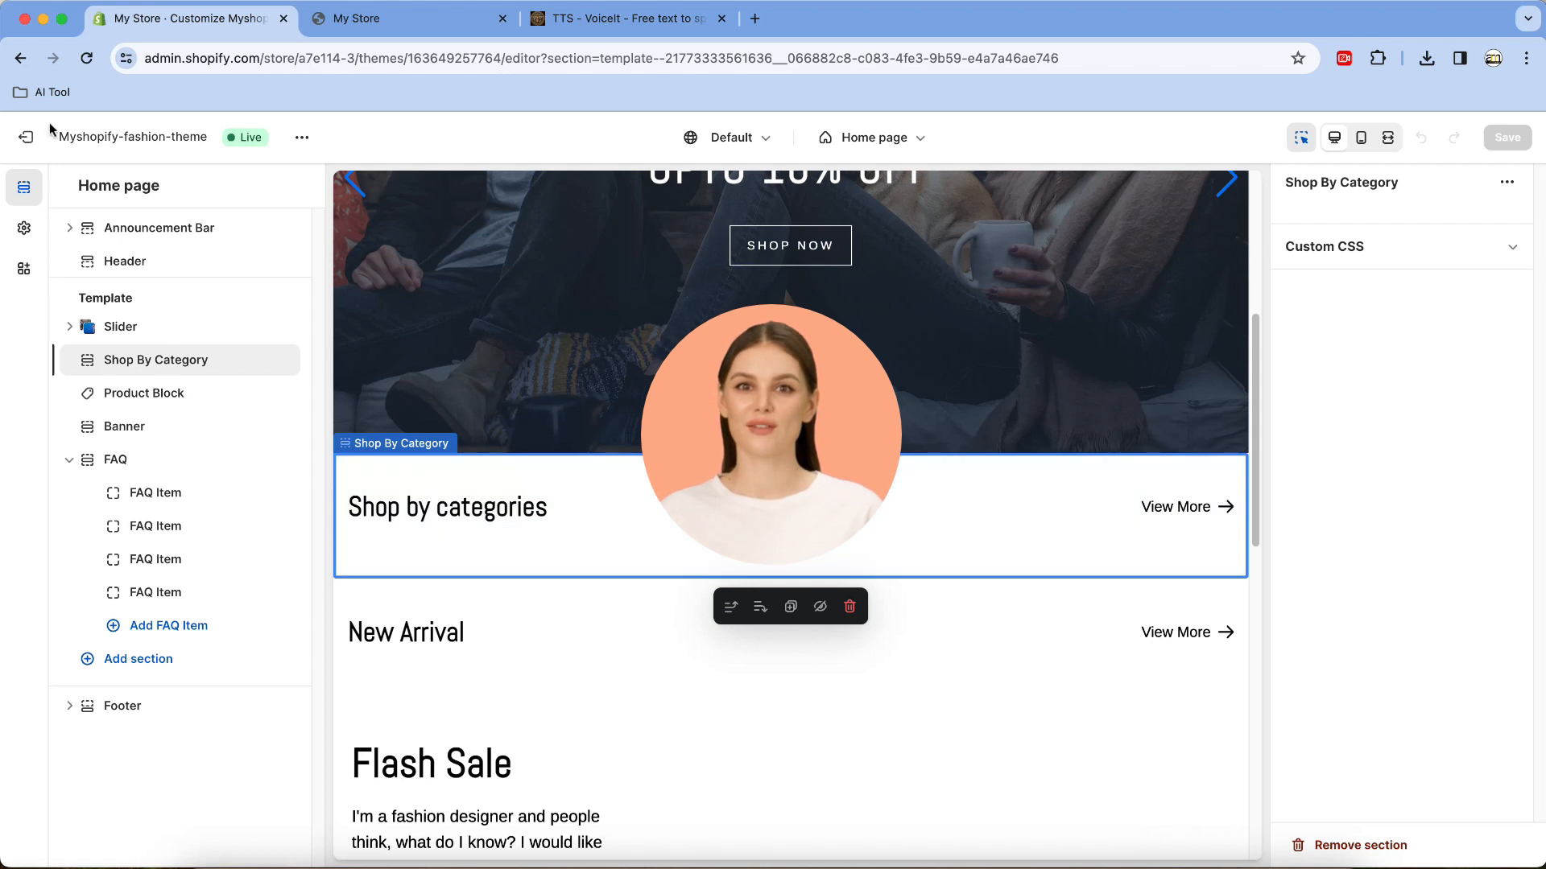
left_click(25, 136)
left_click(70, 242)
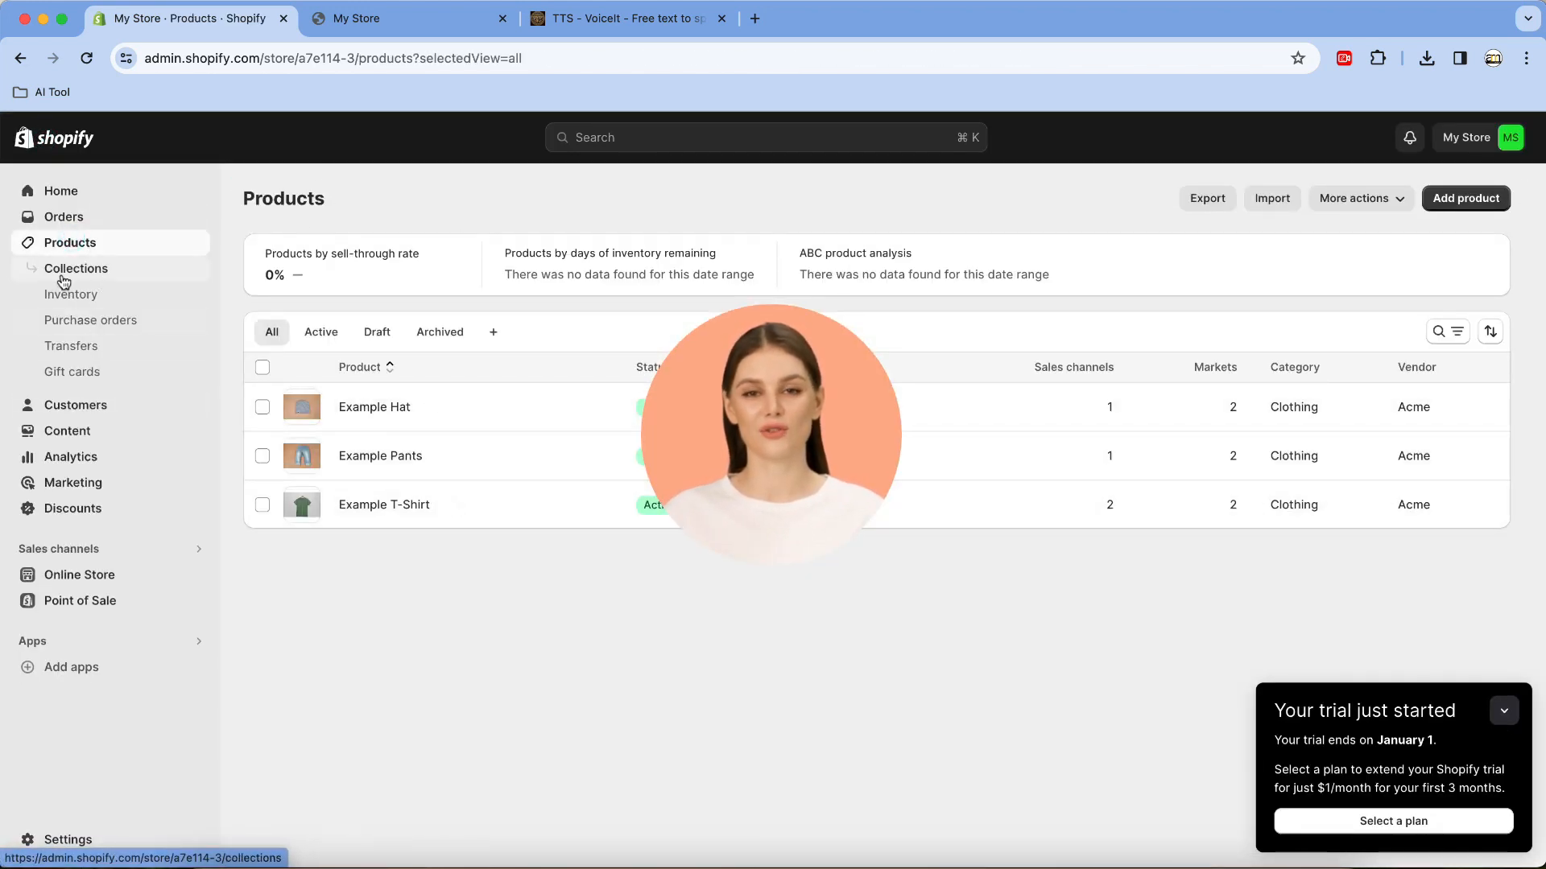
left_click(103, 278)
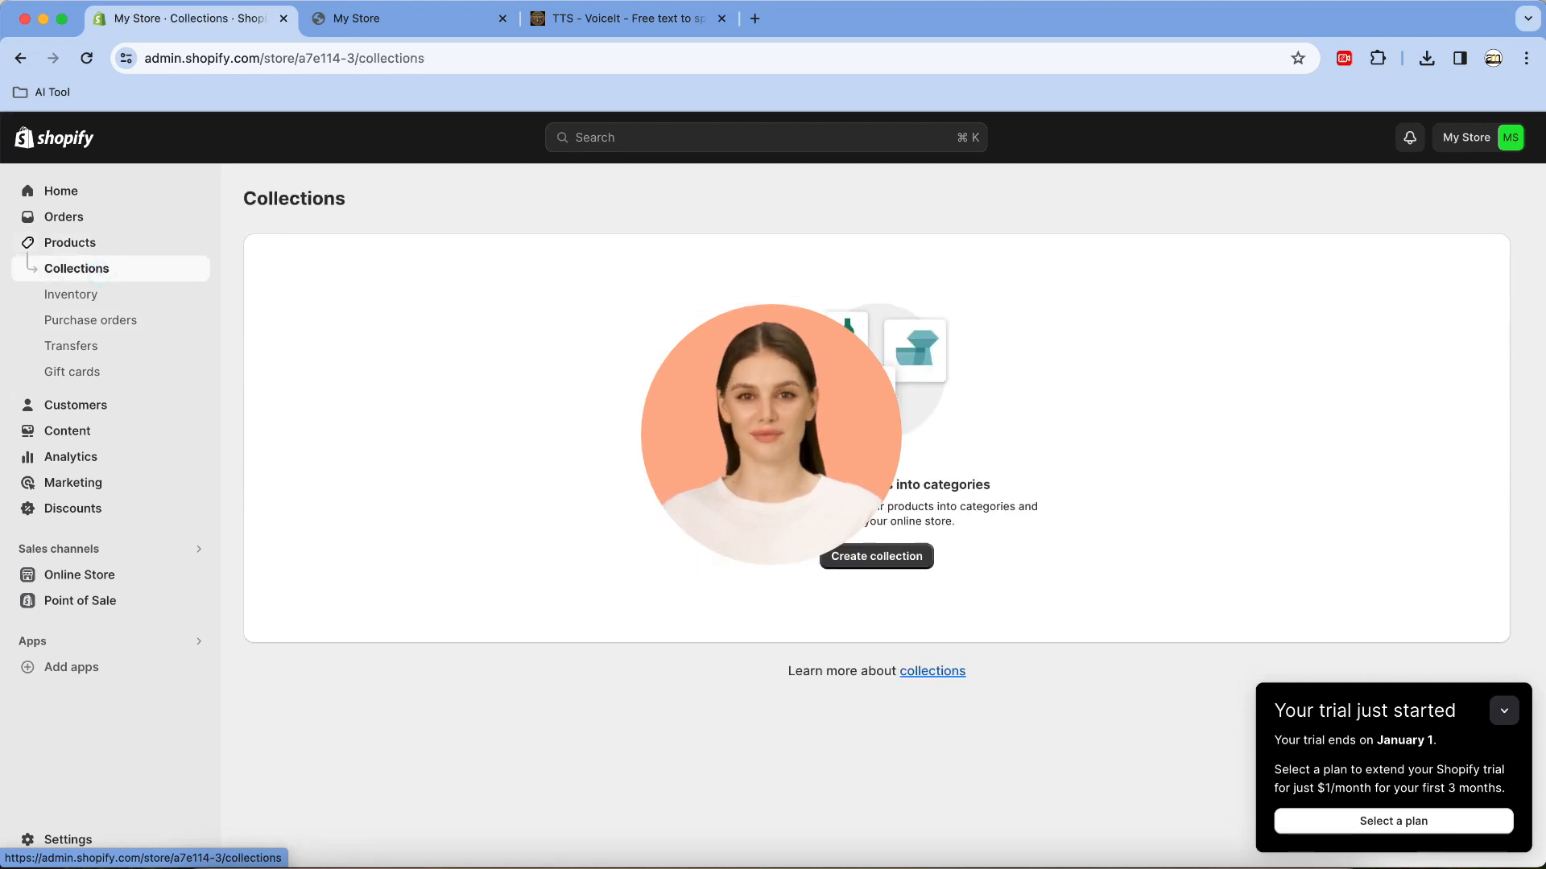
Step: Start a new collection titled "Dress" with the description left empty
left_click(899, 566)
left_click(613, 281)
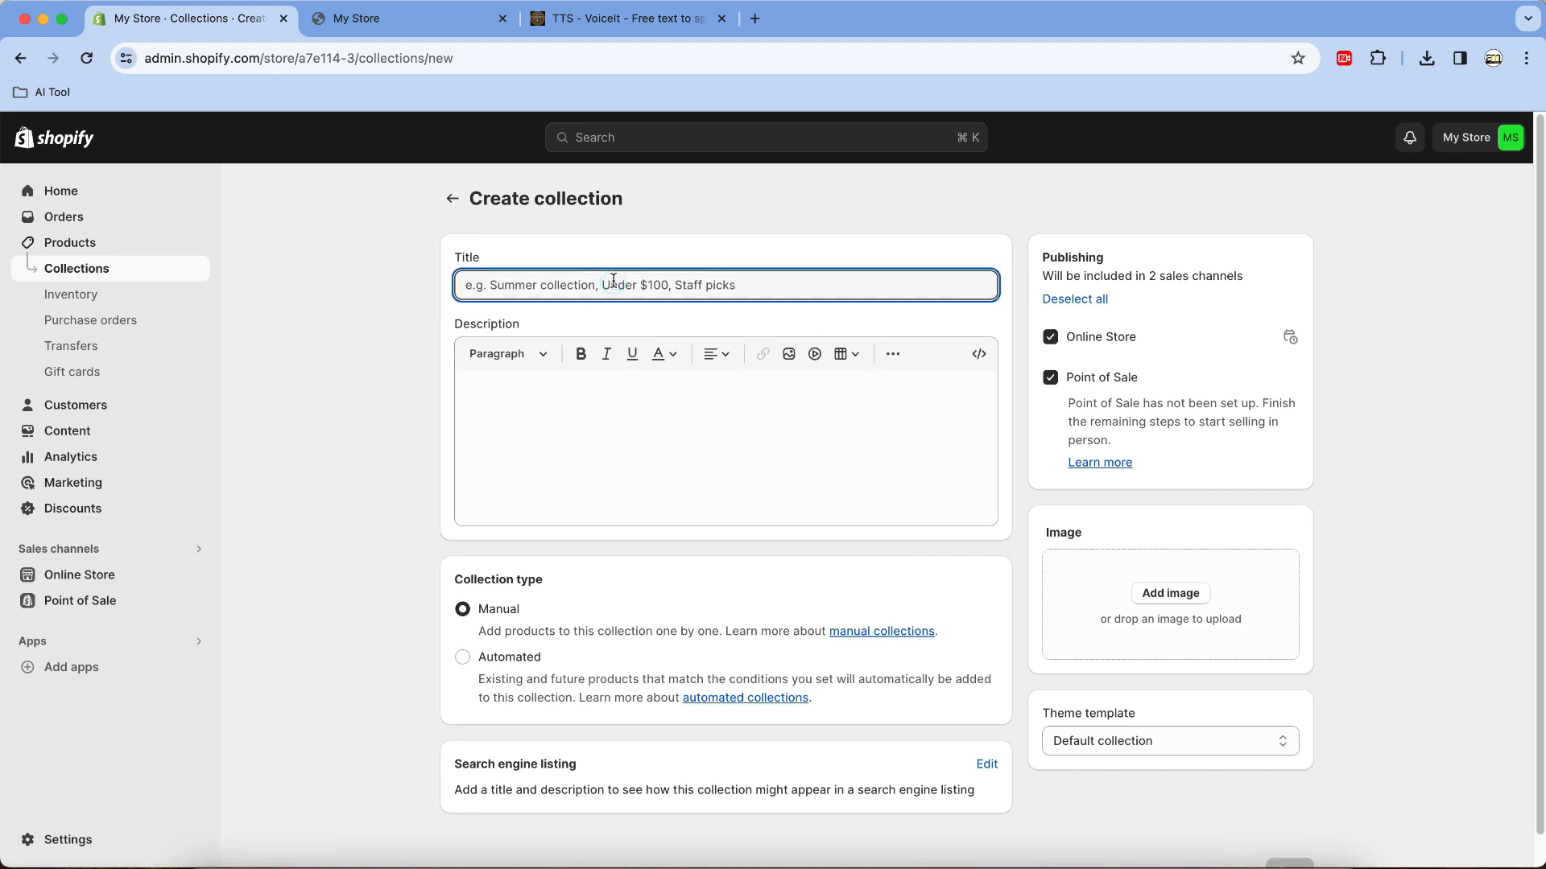
type("Dress")
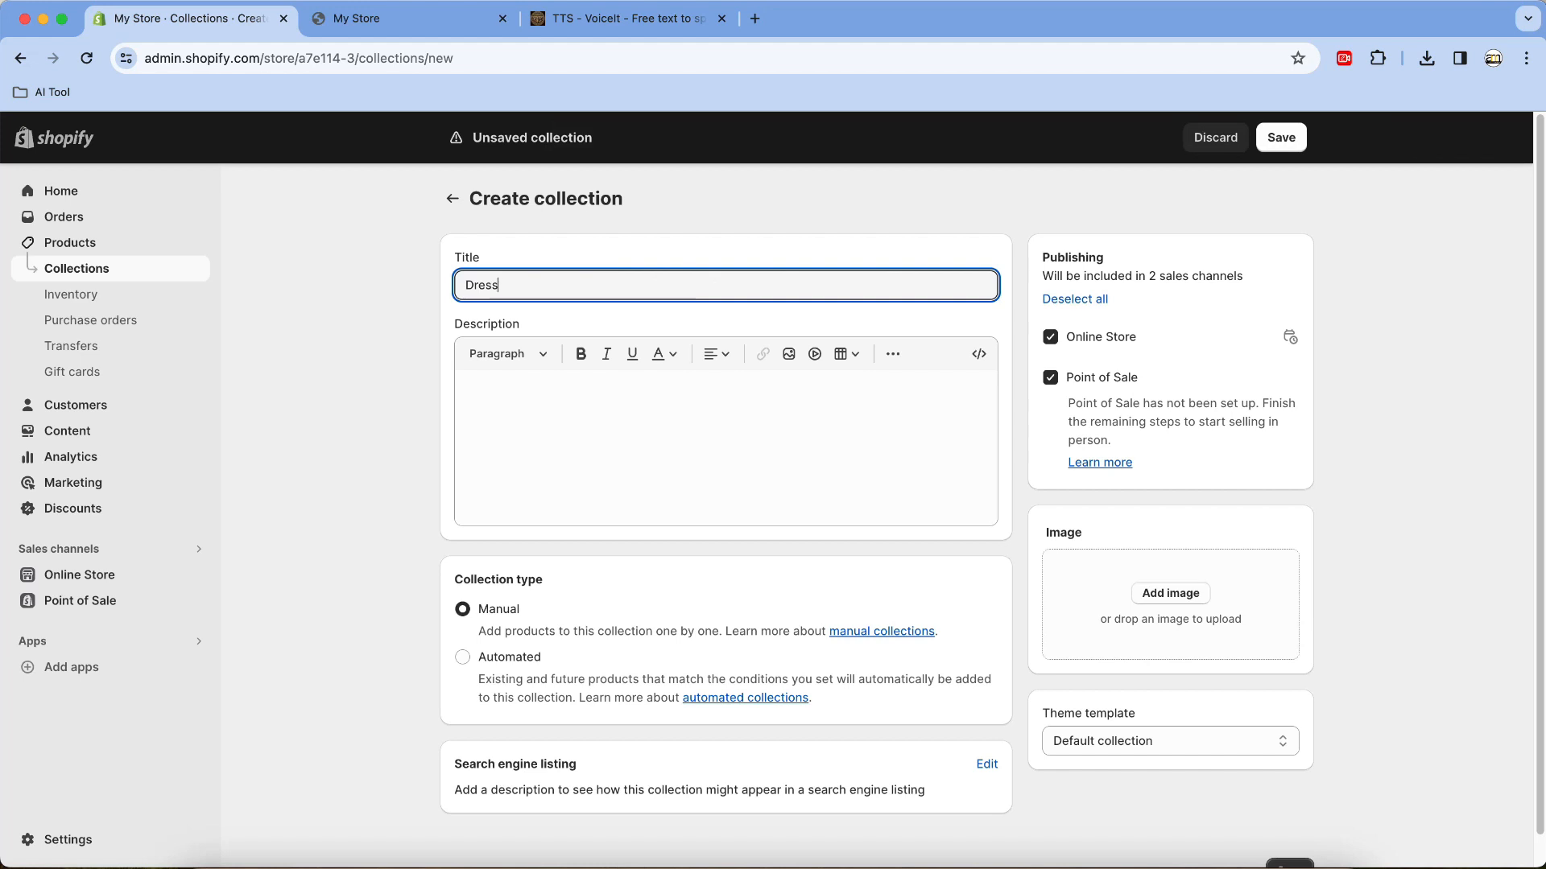
left_click(619, 456)
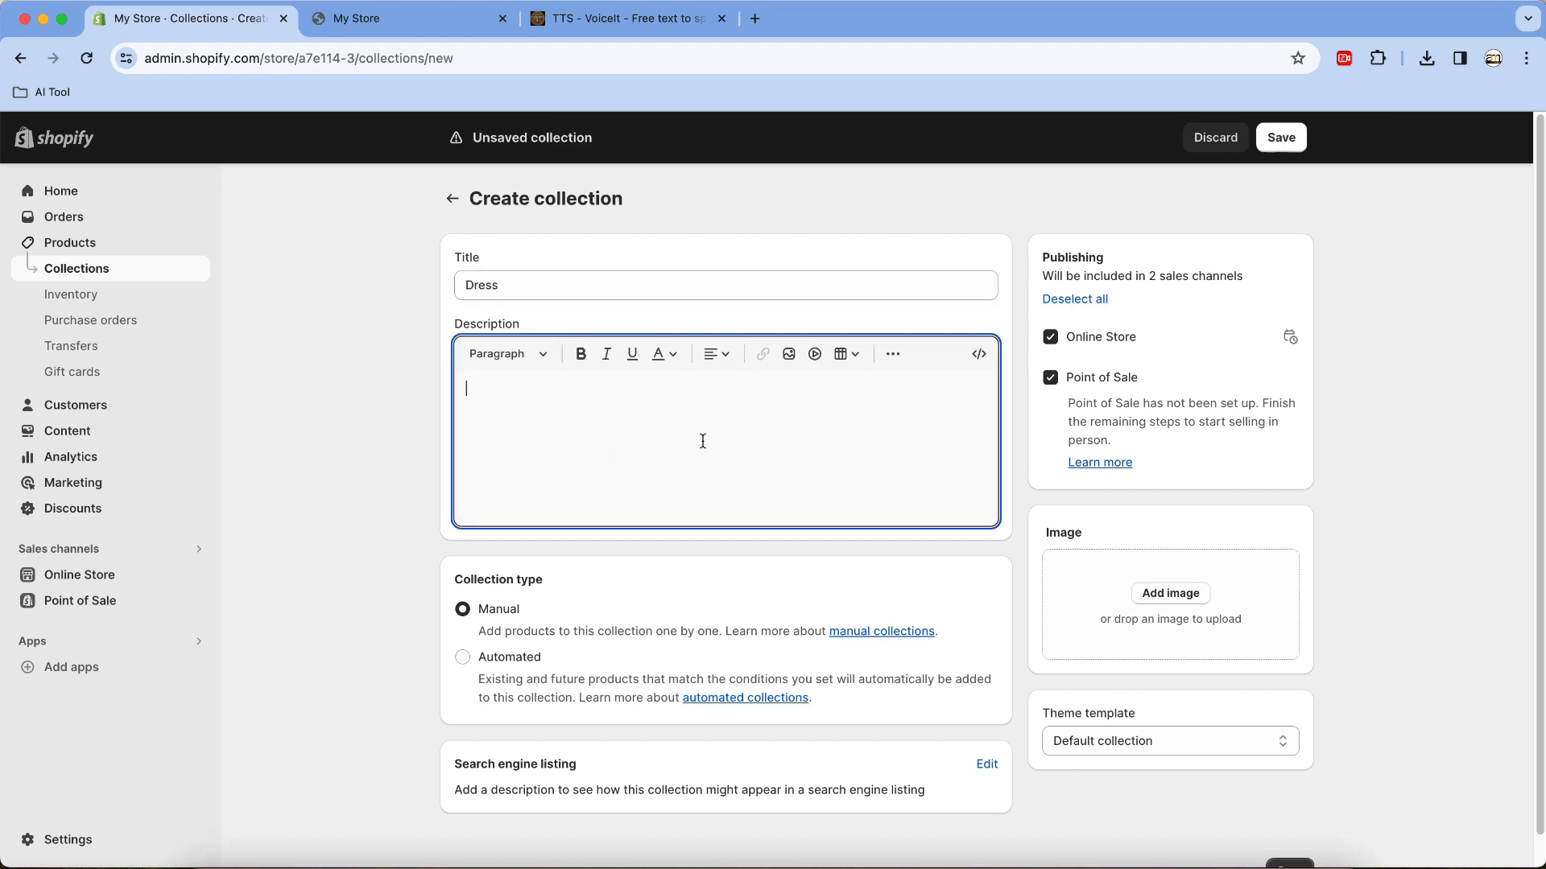
Step: Upload Fashion.png from the categories folder as the Dress collection's image and save the collection
left_click(1168, 596)
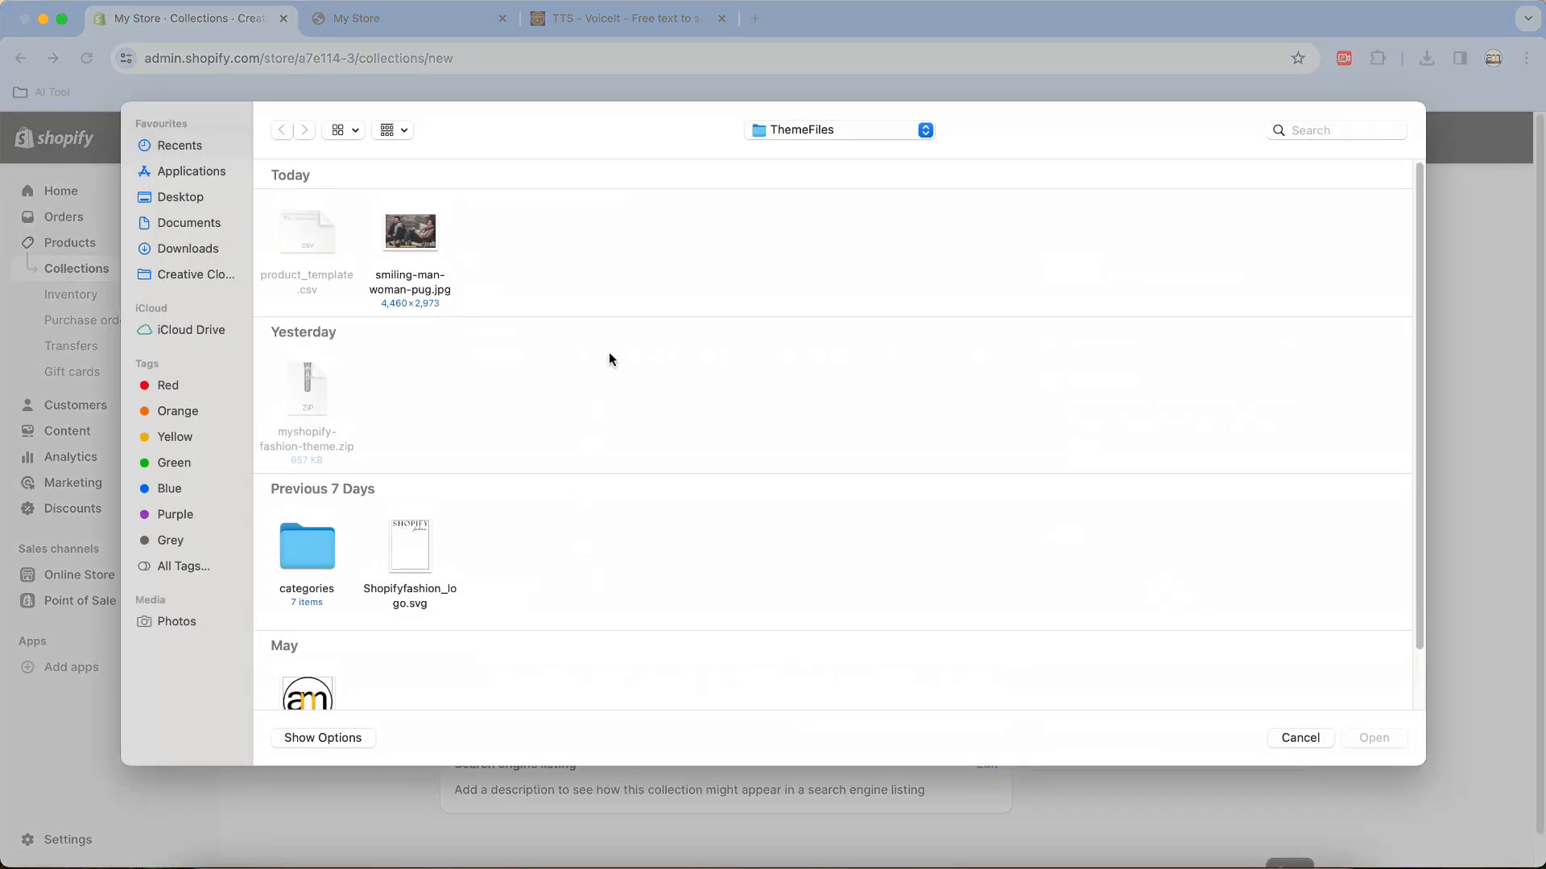
double_click(318, 557)
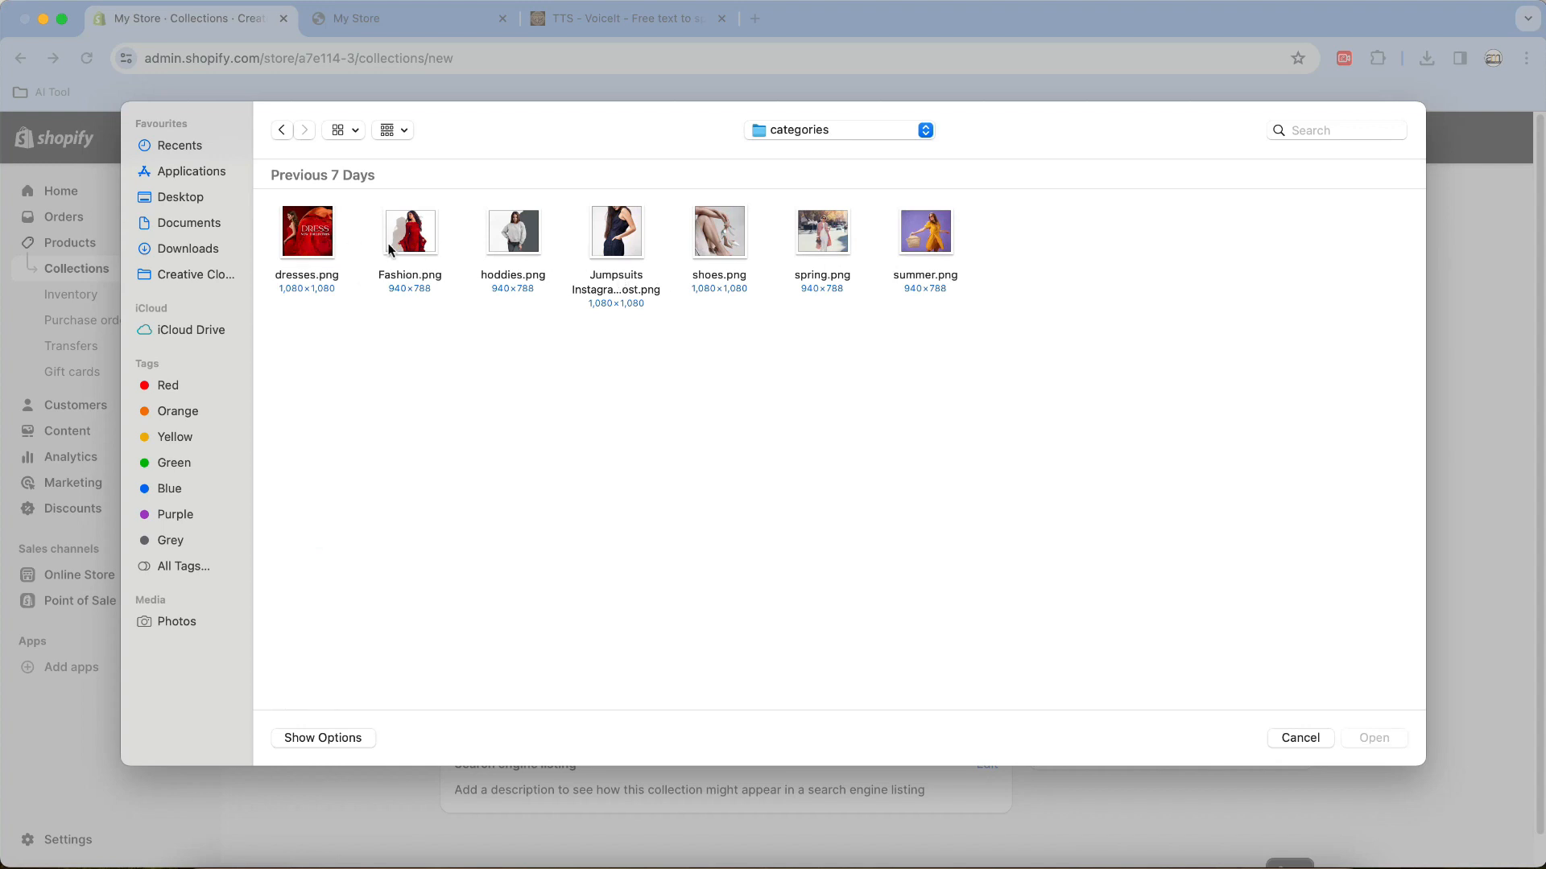
left_click(415, 245)
left_click(1373, 738)
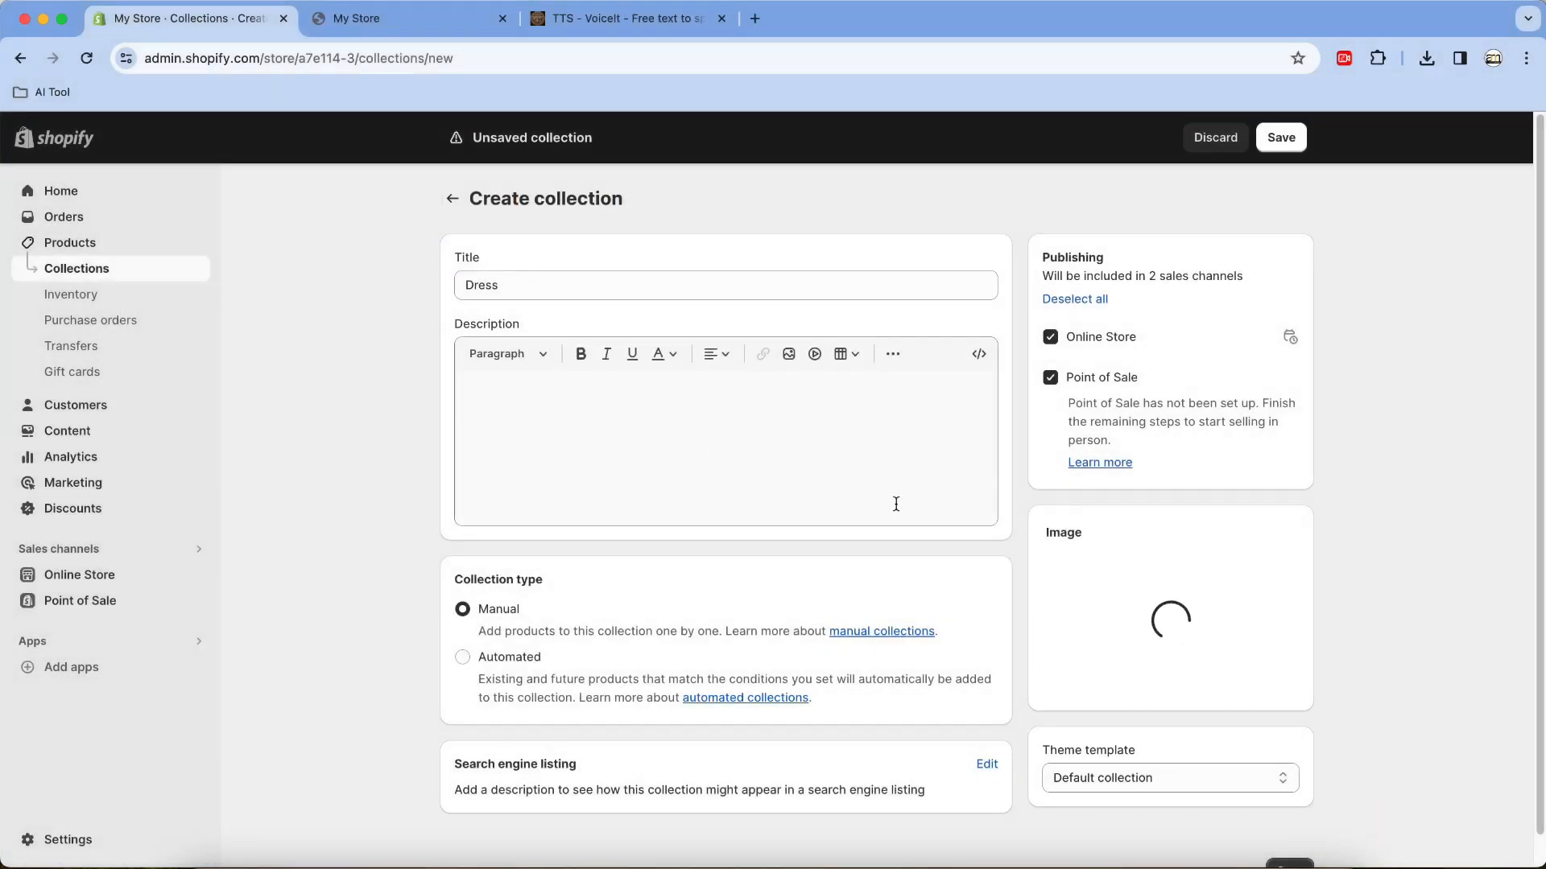
left_click(1299, 139)
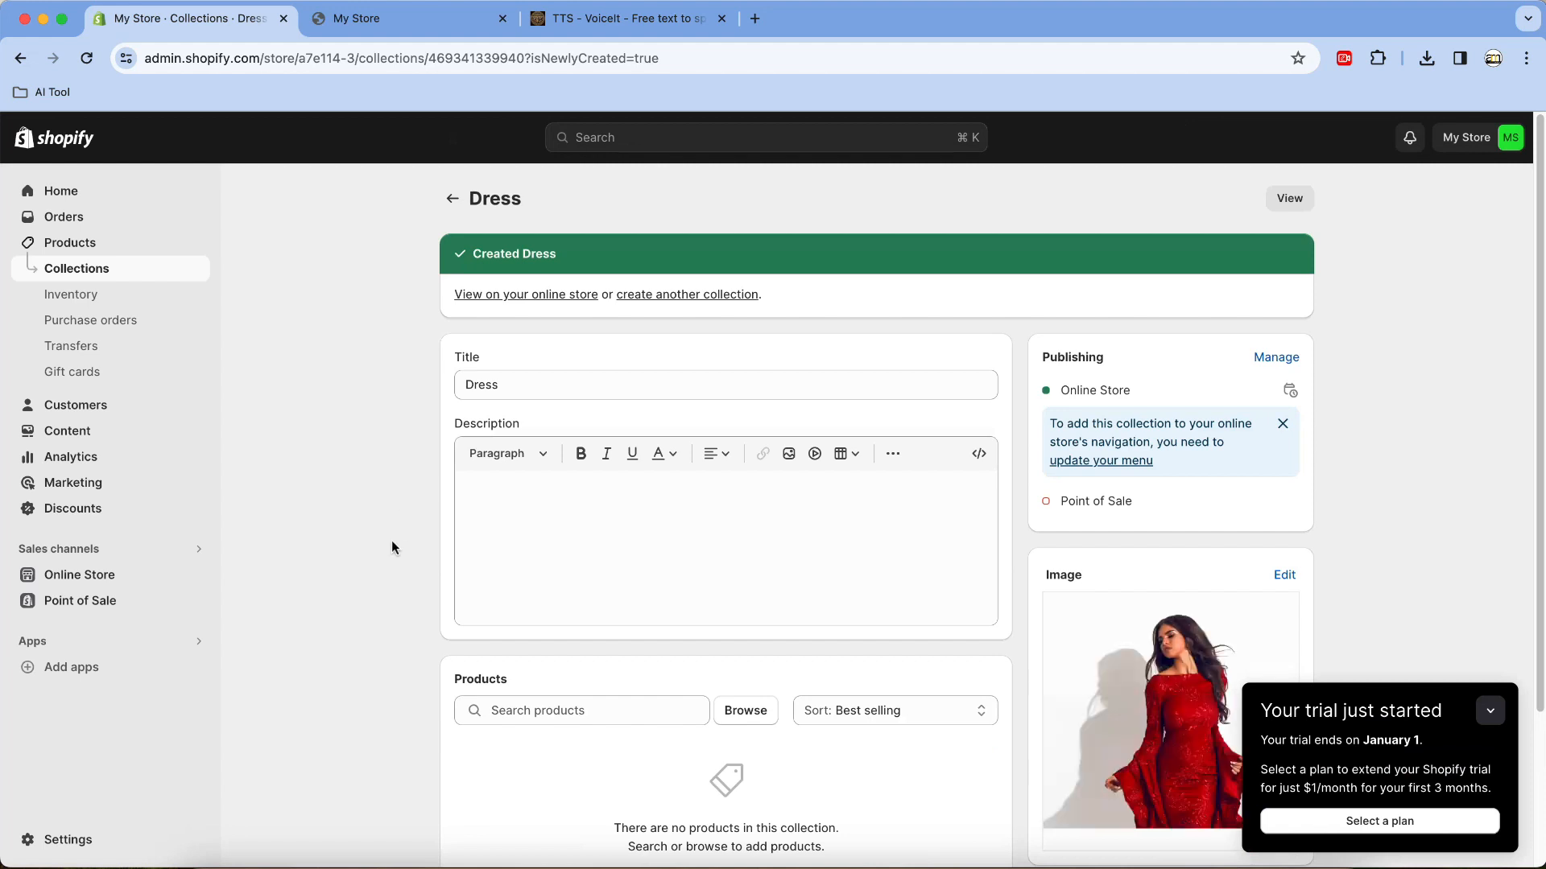
Step: Reopen the Dress collection from the collections list, add Example Hat to its products, and collapse the trial notice
left_click(453, 198)
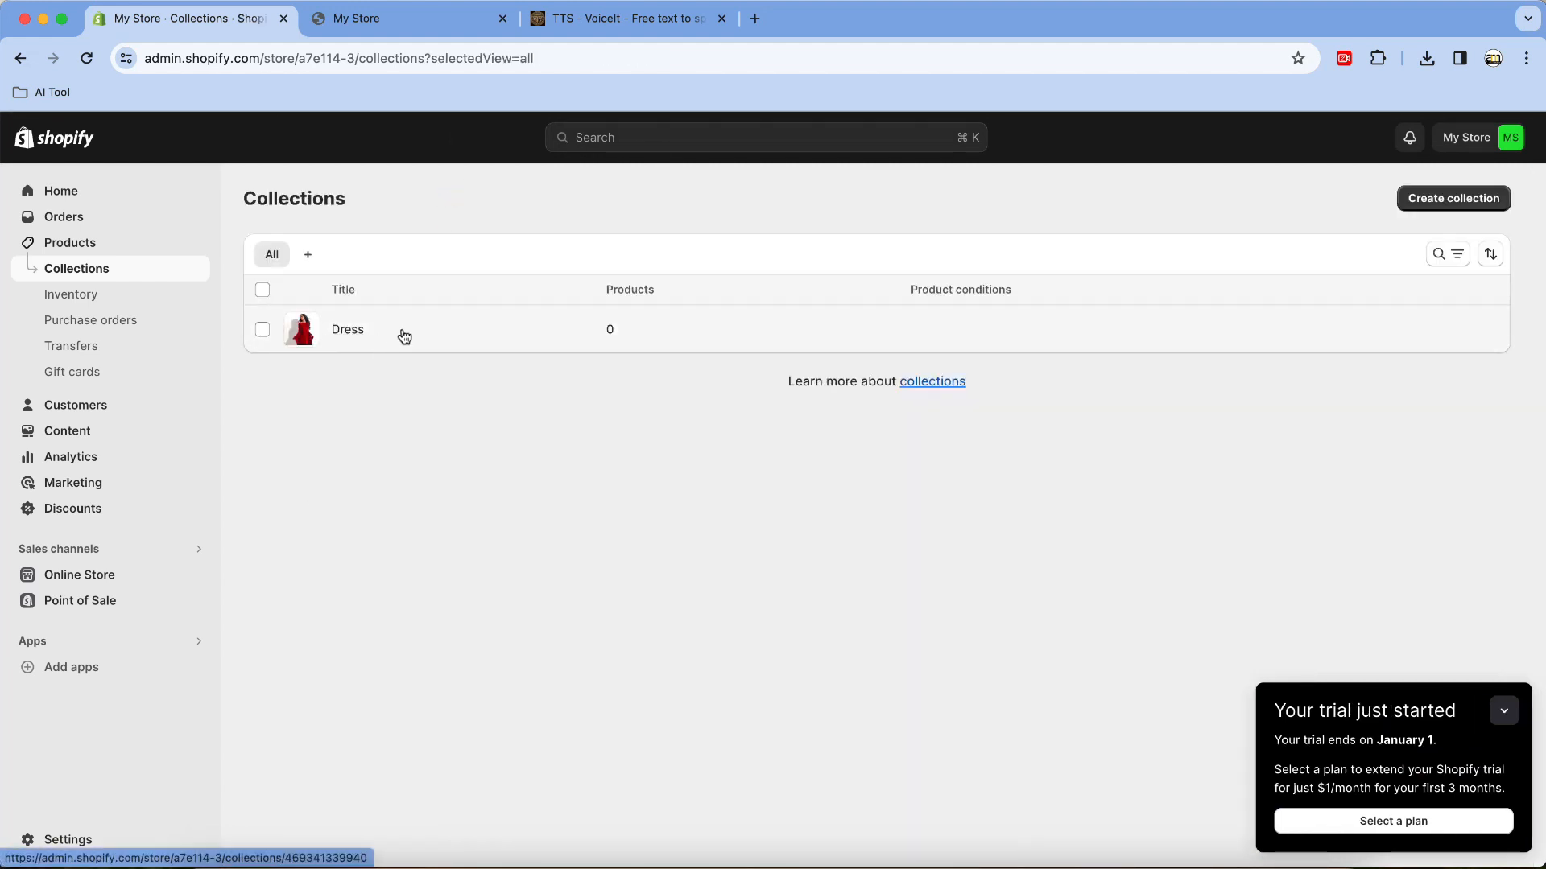
left_click(401, 332)
scroll(370, 602, "down", 2)
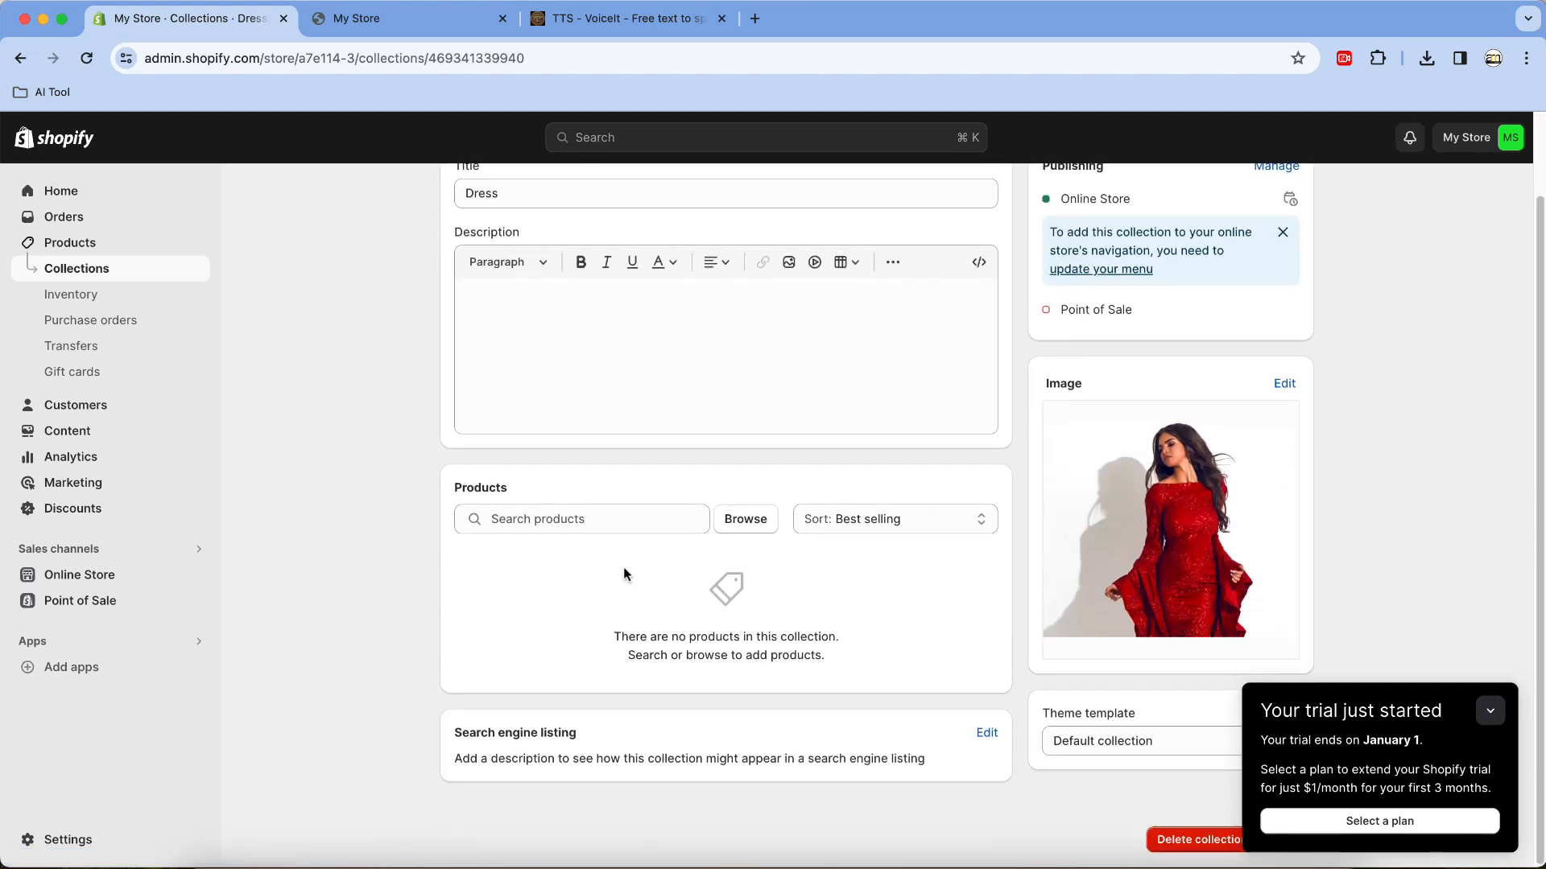
left_click(745, 528)
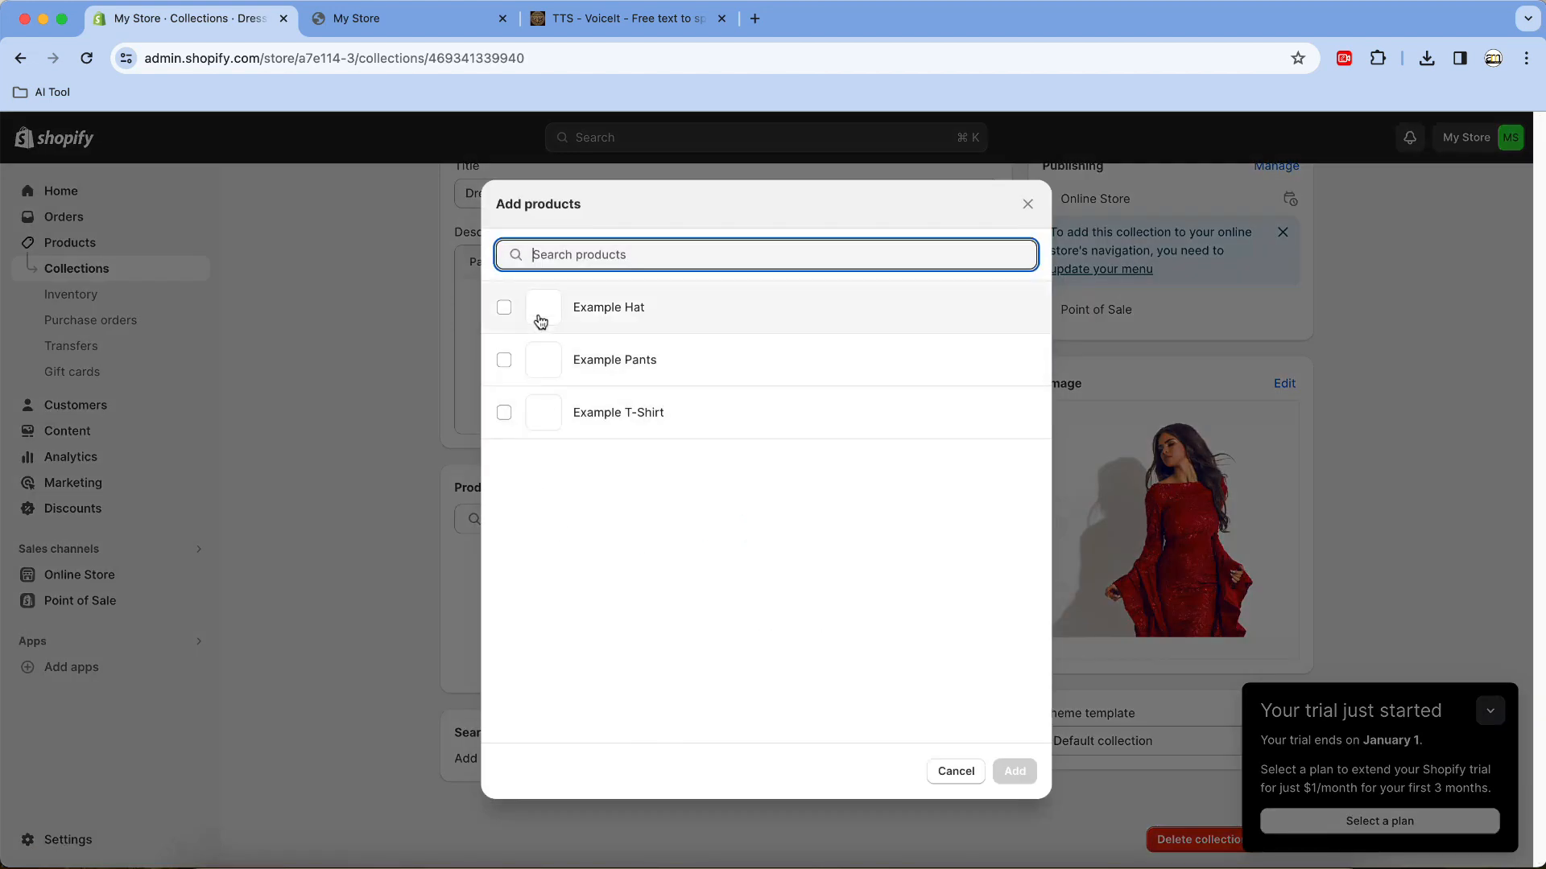
left_click(504, 309)
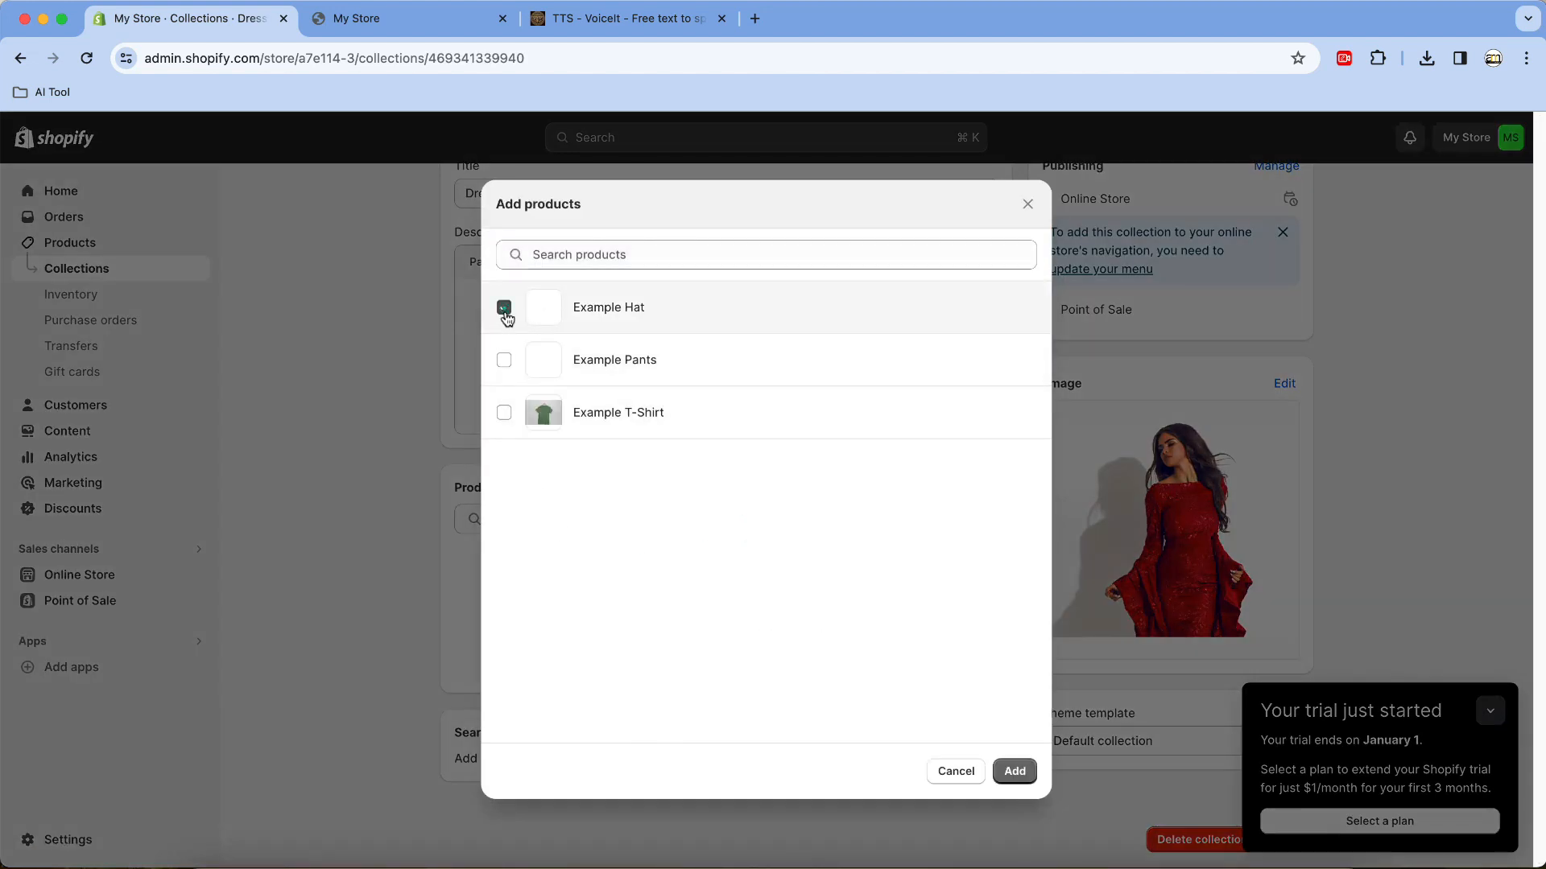
left_click(1014, 771)
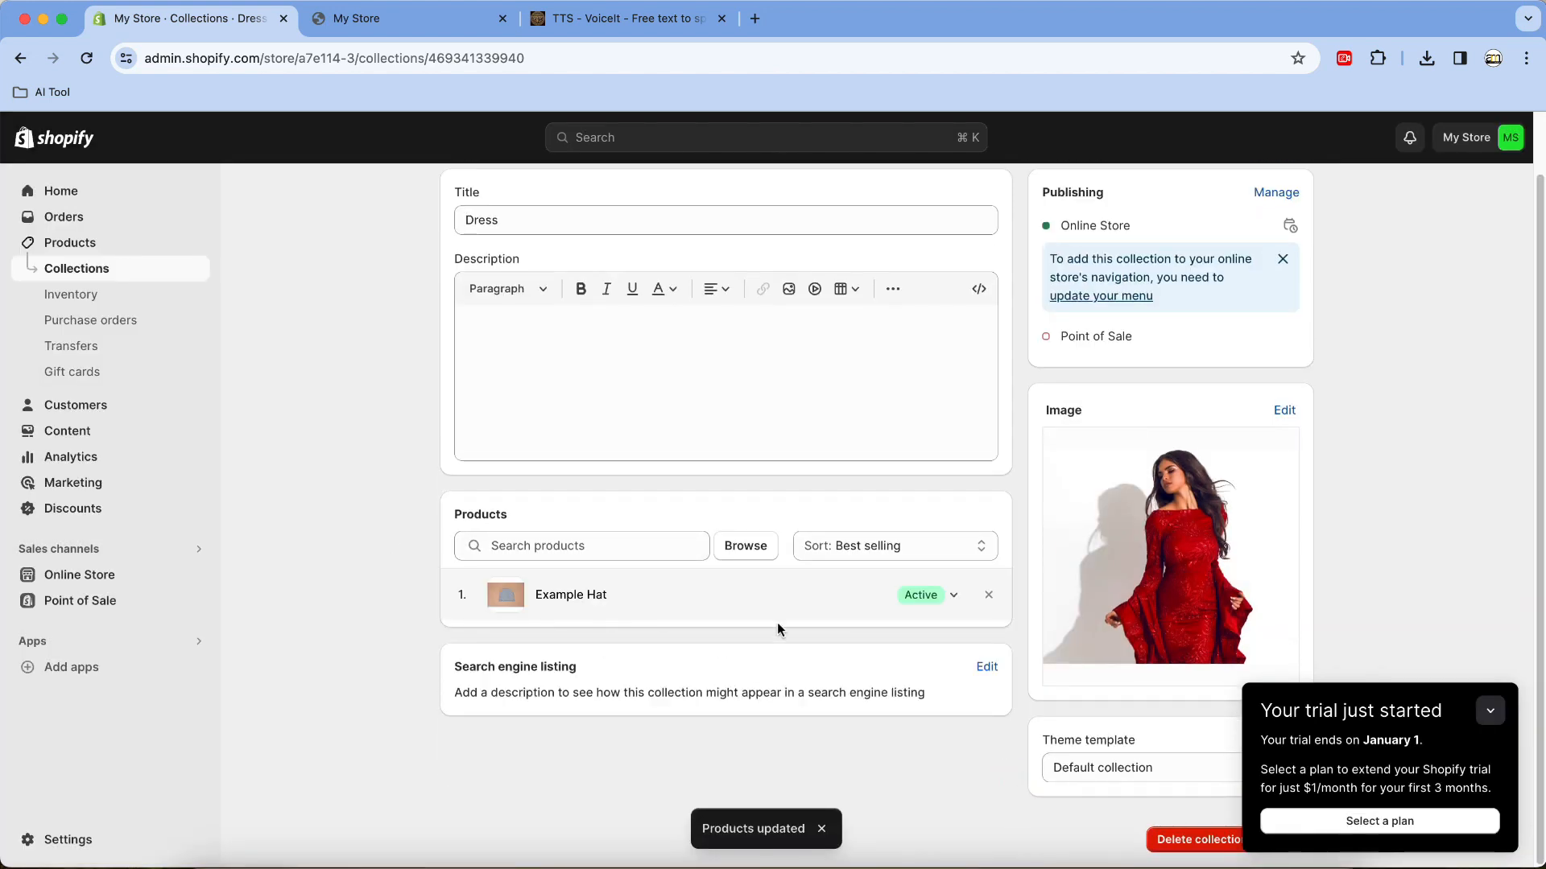
left_click(1482, 715)
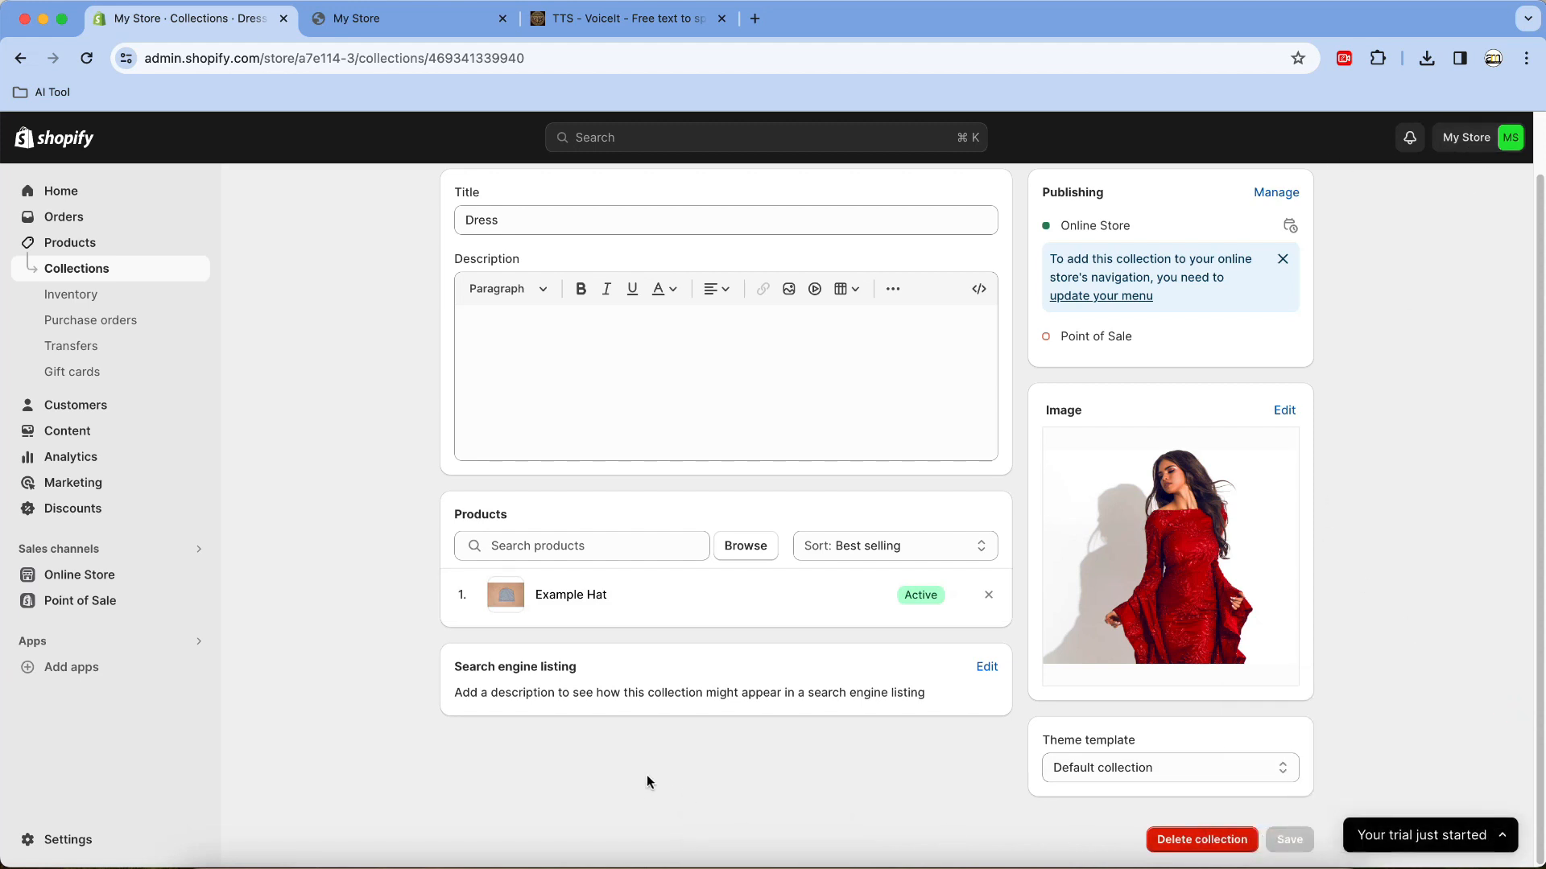
Step: Go back to the collections list and start another new collection titled "Pant"
left_click(74, 294)
left_click(83, 272)
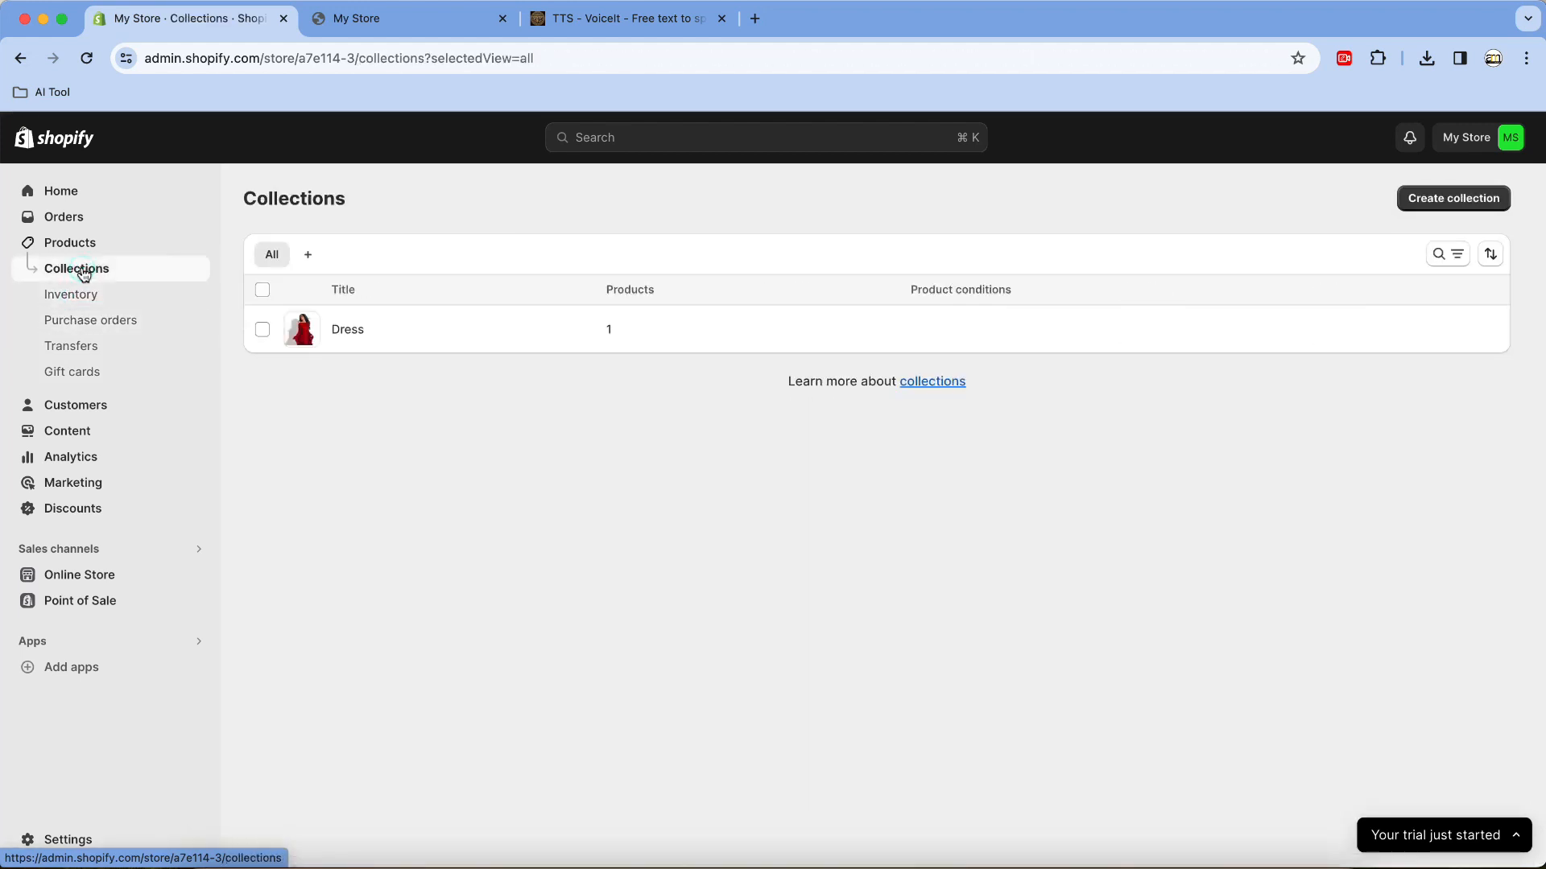
left_click(1426, 208)
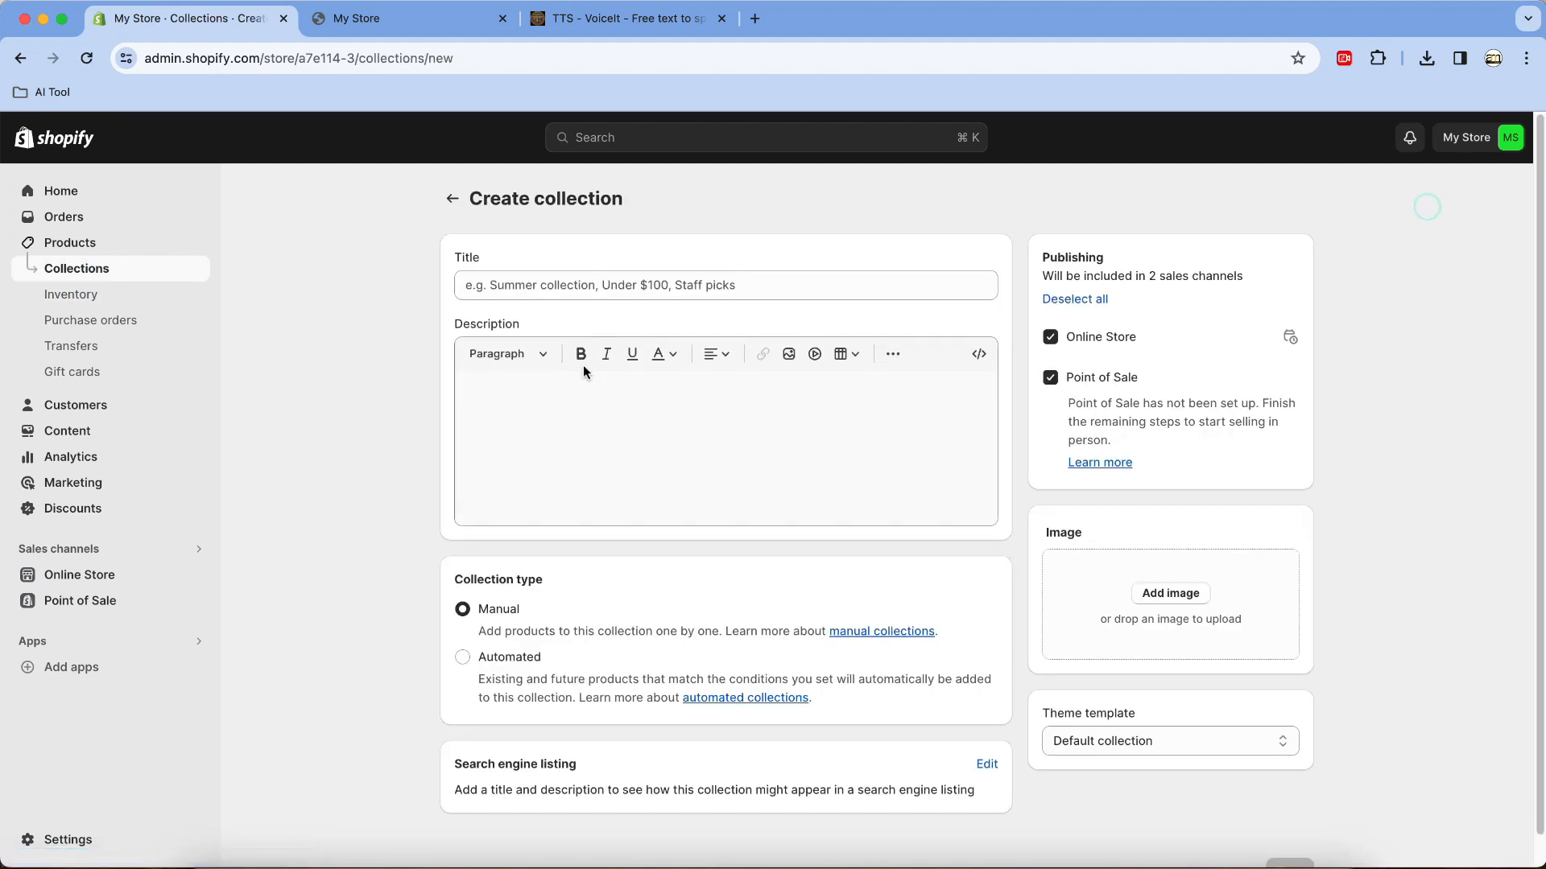
left_click(598, 284)
type("Pan")
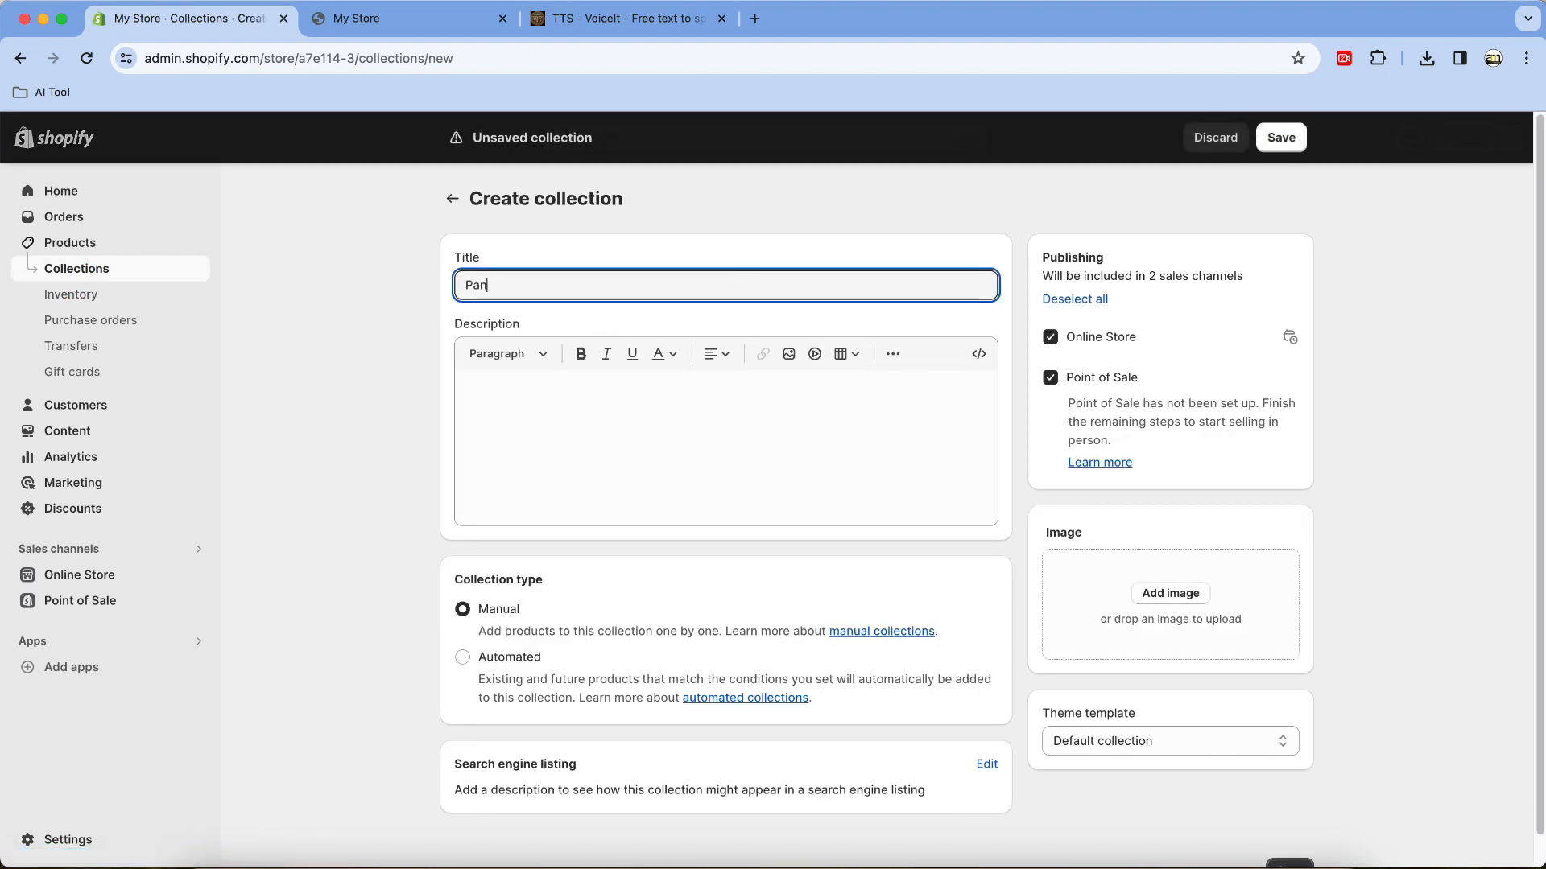
type("t")
Step: Upload the Jumpsuits Instagram post PNG as the Pant collection's image and save the collection
left_click(1155, 594)
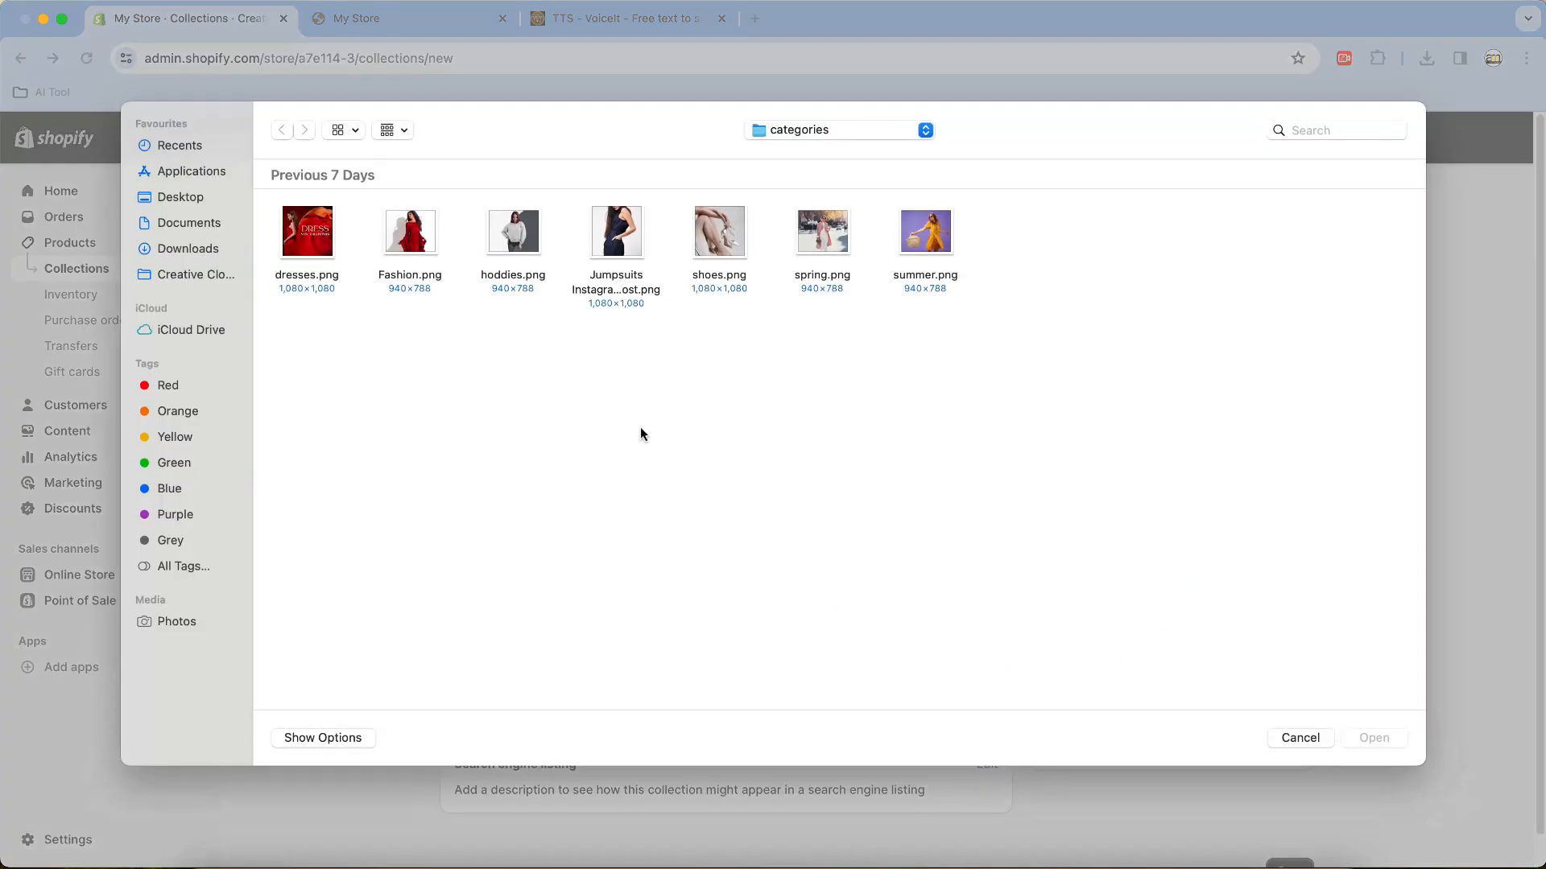
left_click(616, 234)
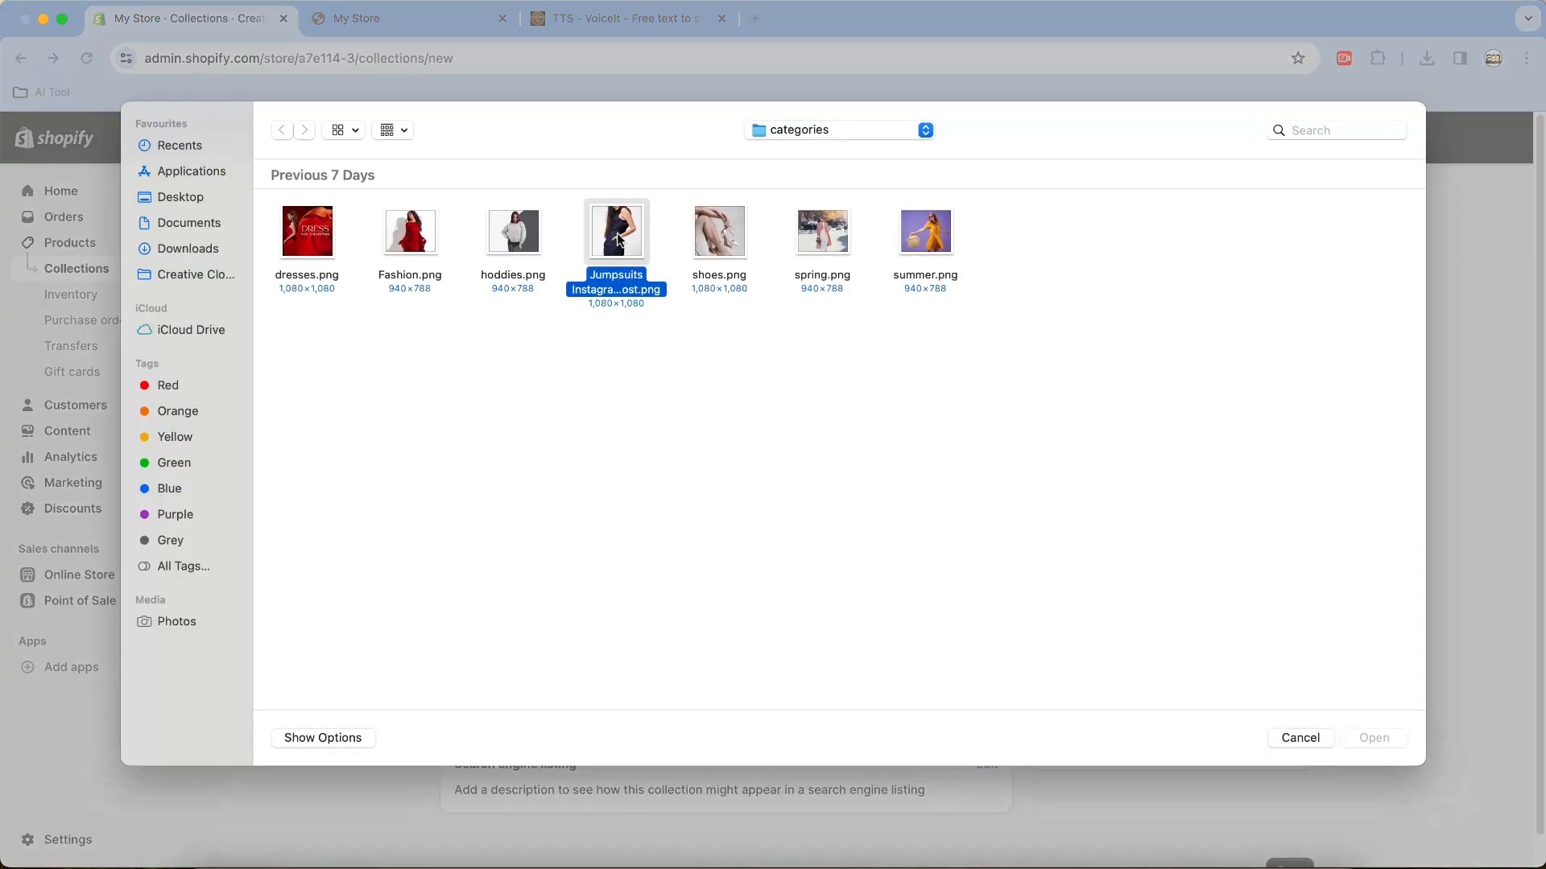
left_click(1373, 738)
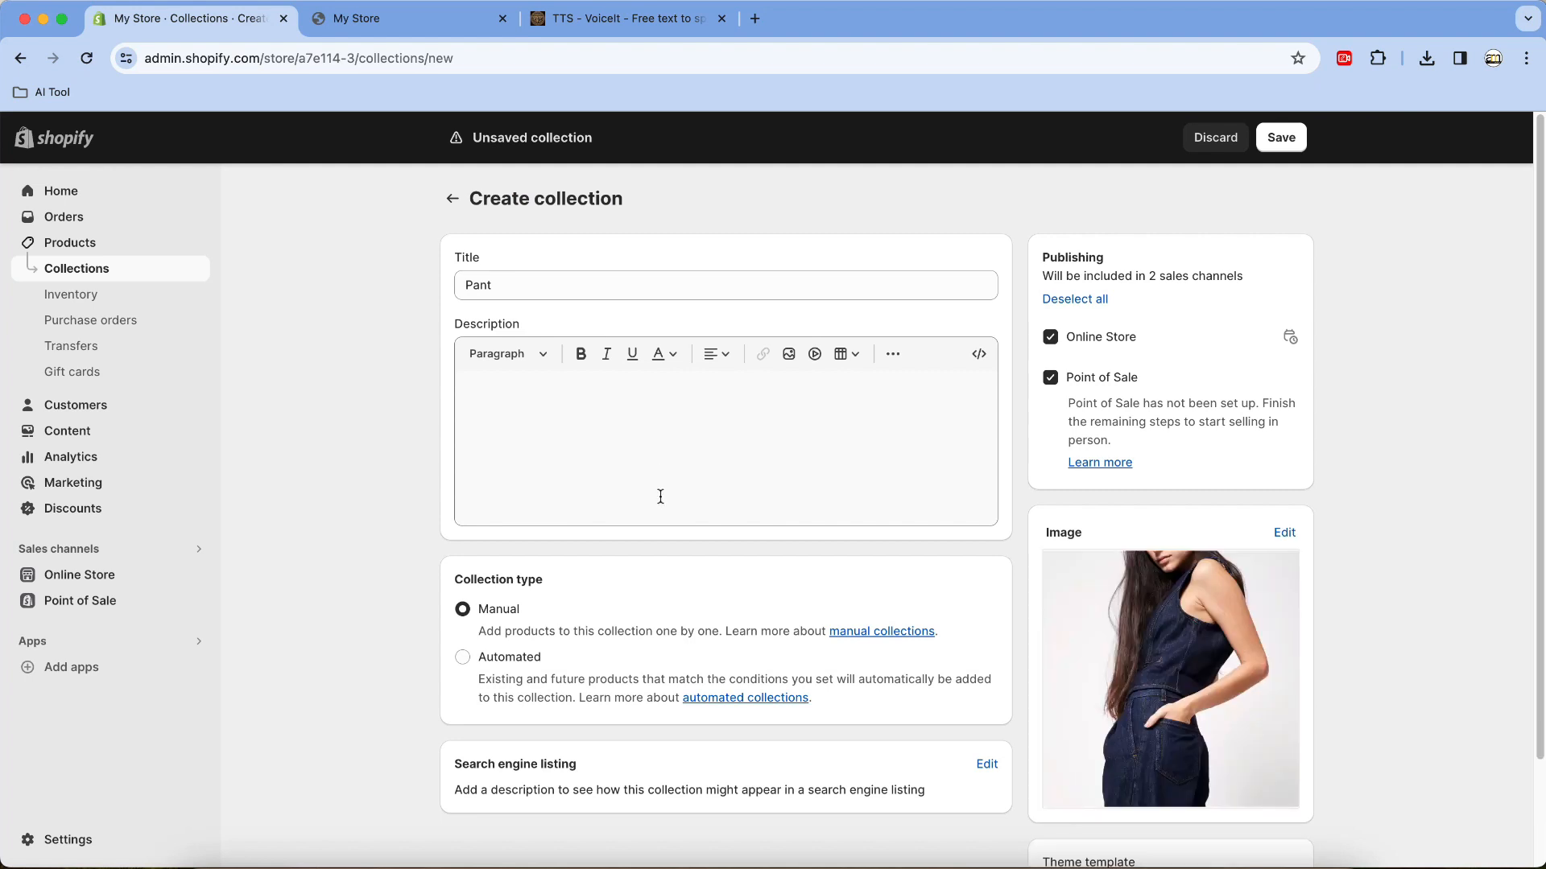
scroll(660, 496, "down", 3)
scroll(966, 700, "up", 3)
left_click(1281, 137)
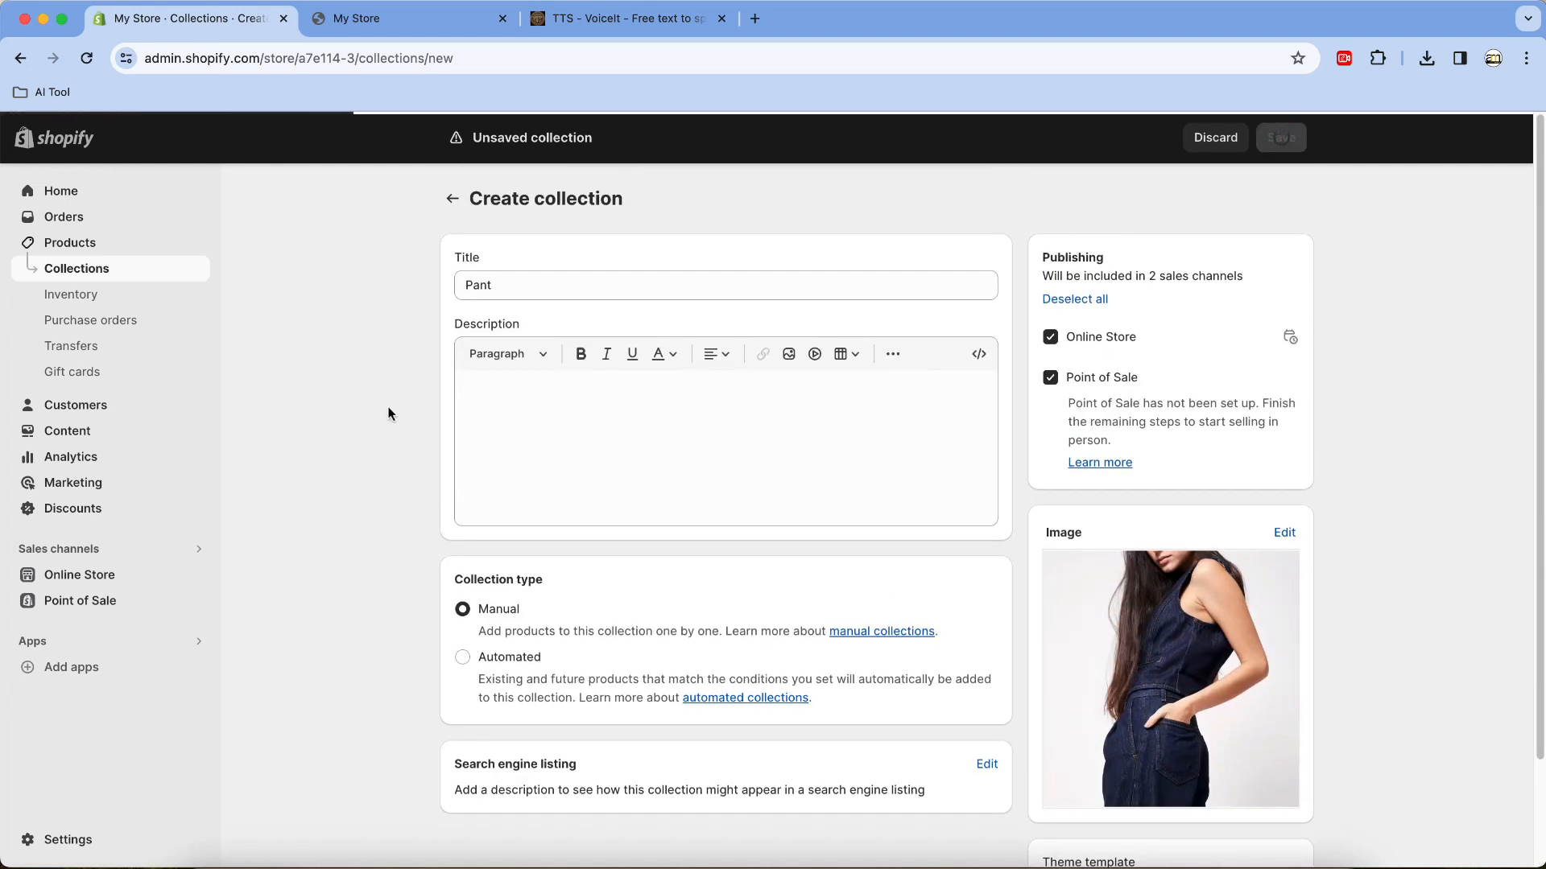
Step: Add Example Pants to the Pant collection's products and collapse the trial notice
scroll(384, 408, "down", 4)
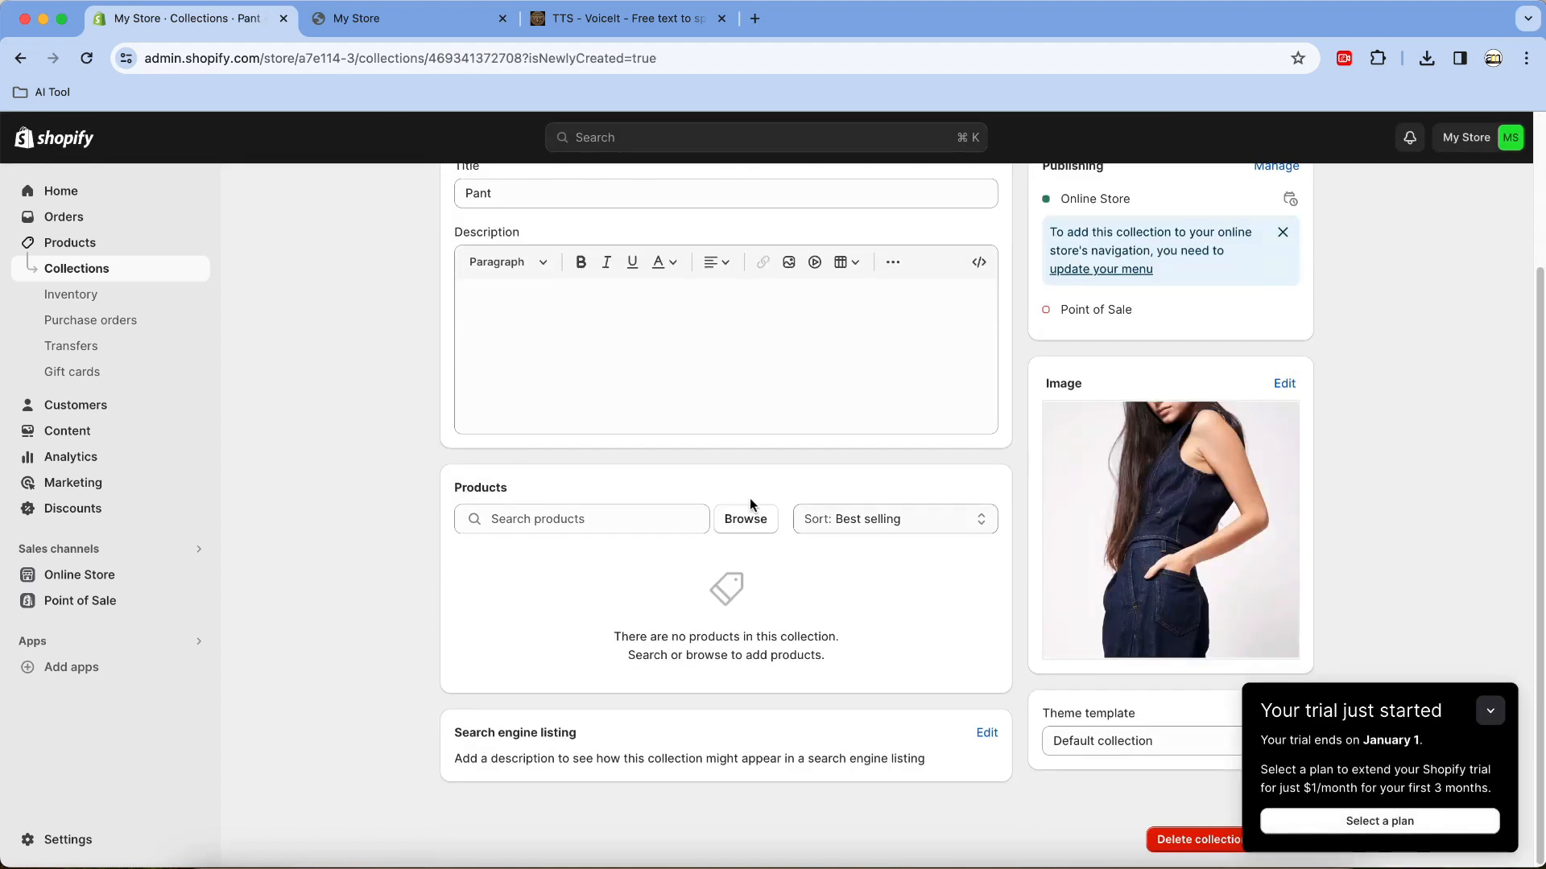
left_click(735, 519)
left_click(638, 363)
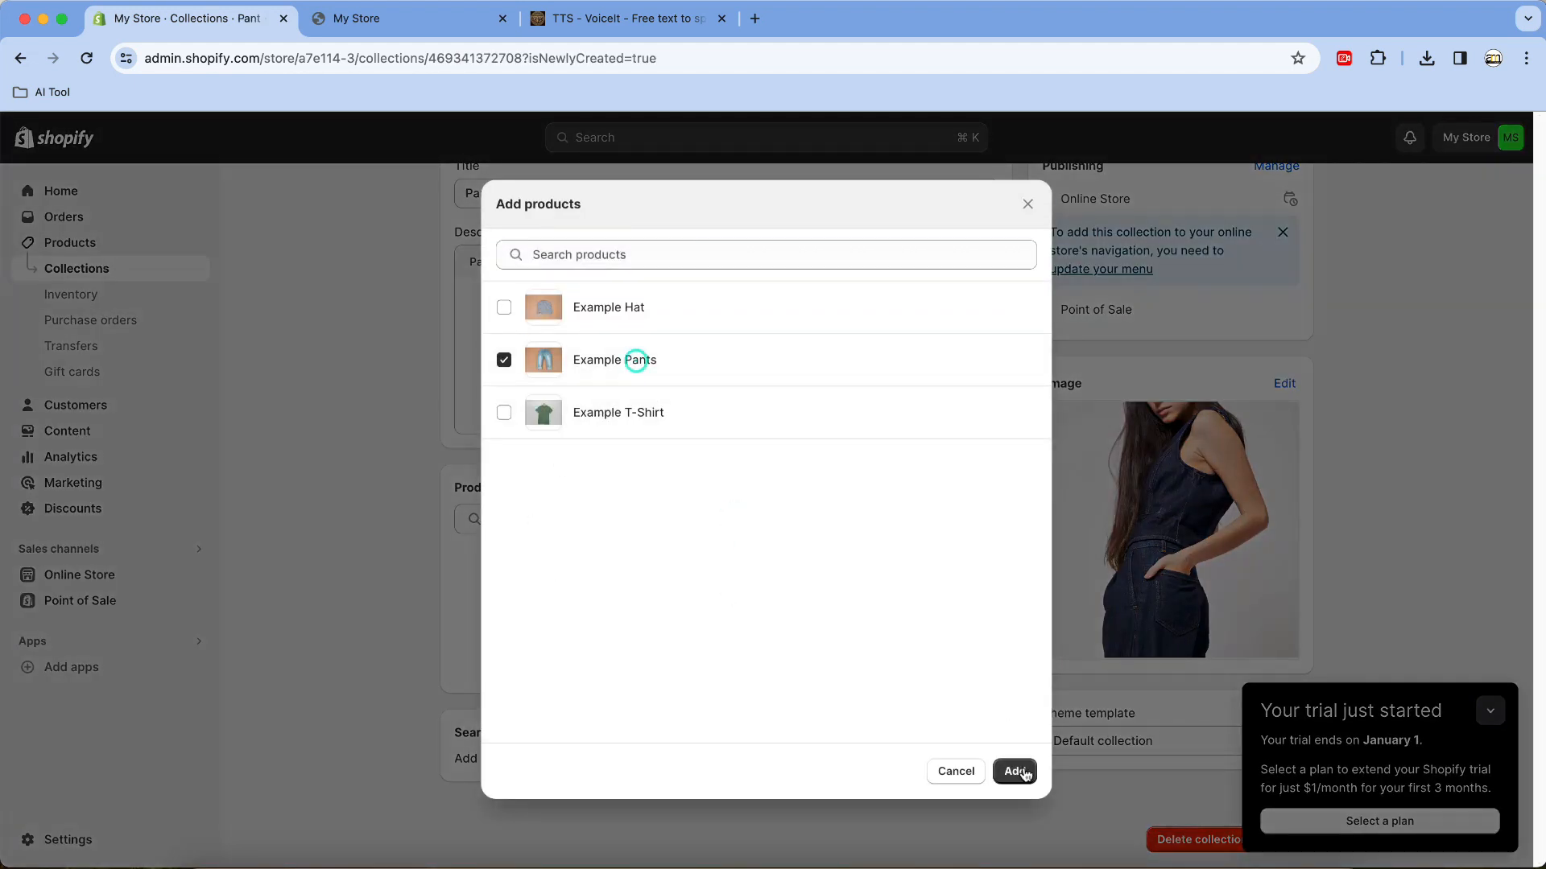
left_click(1014, 771)
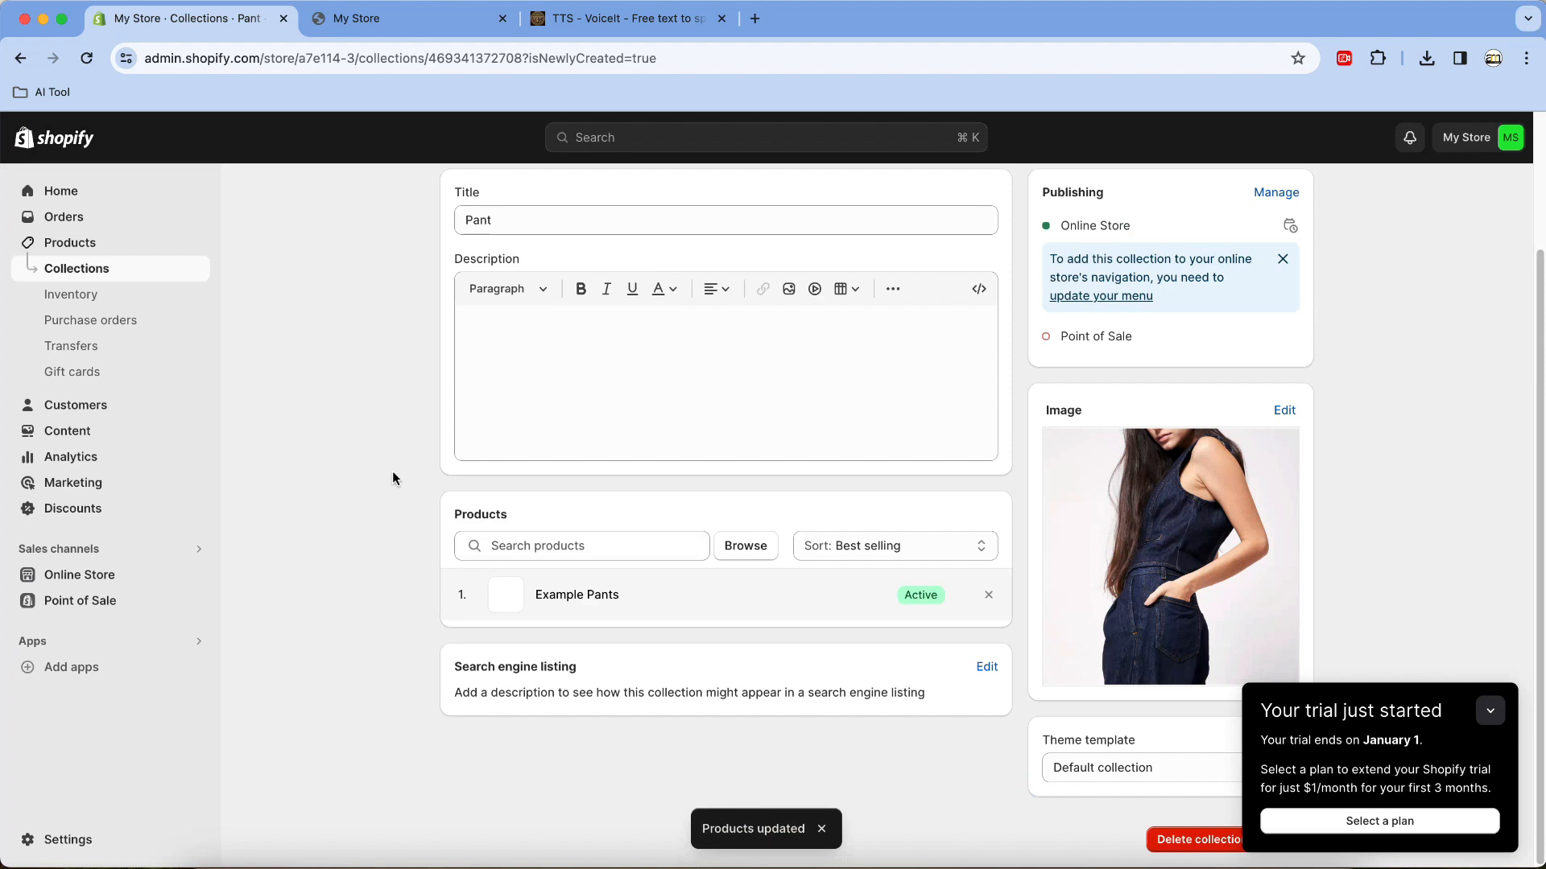
left_click(1498, 715)
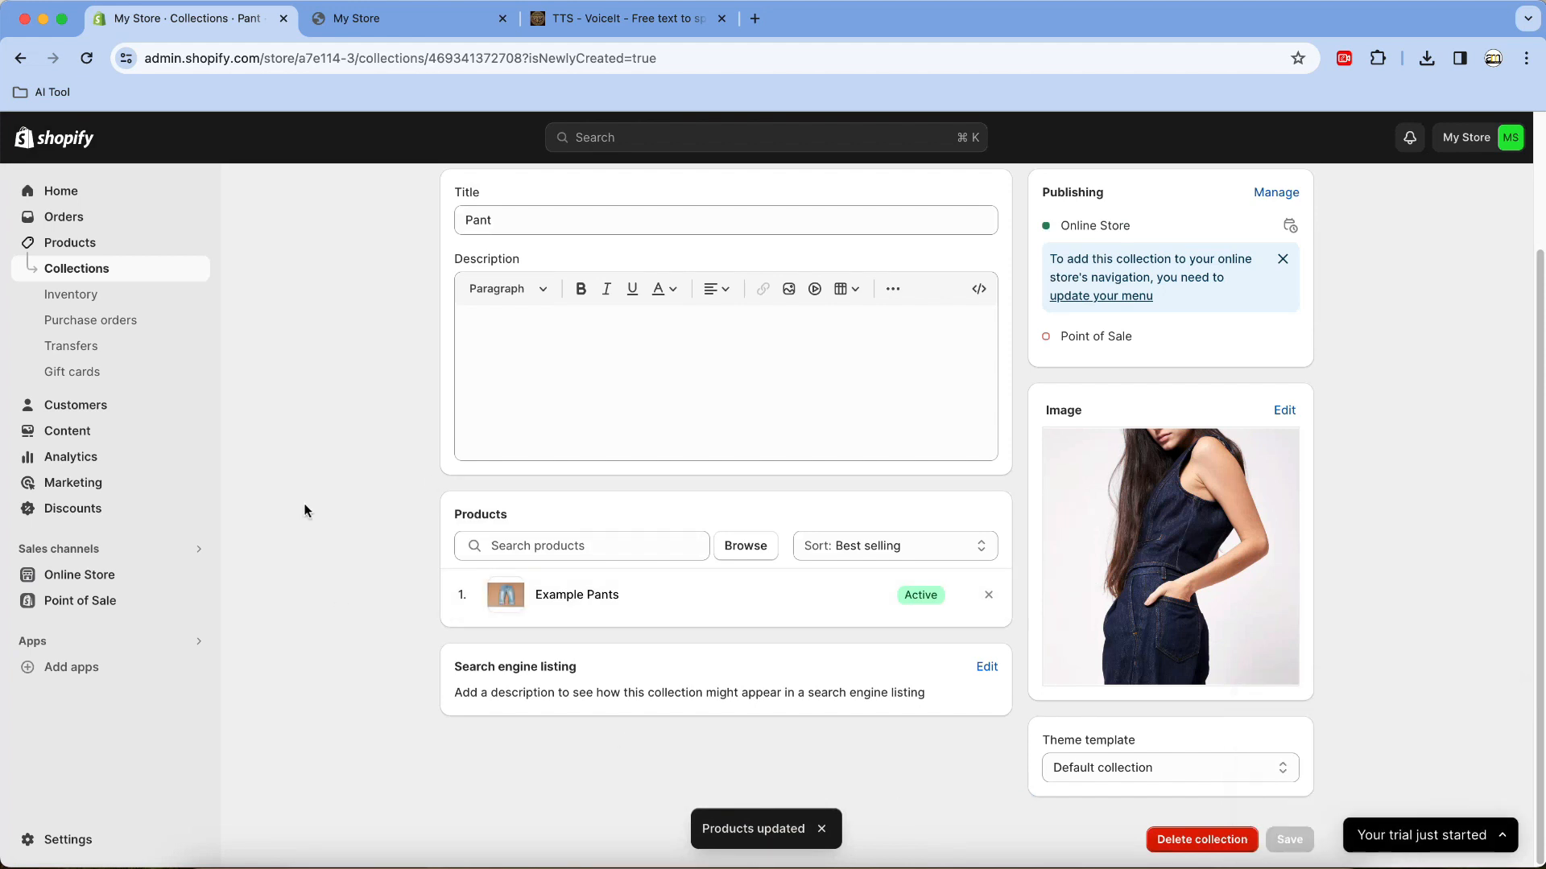
Step: Open the current theme, Myshopify-fashion-theme, in the theme editor and collapse the Slider section's slide list
left_click(76, 576)
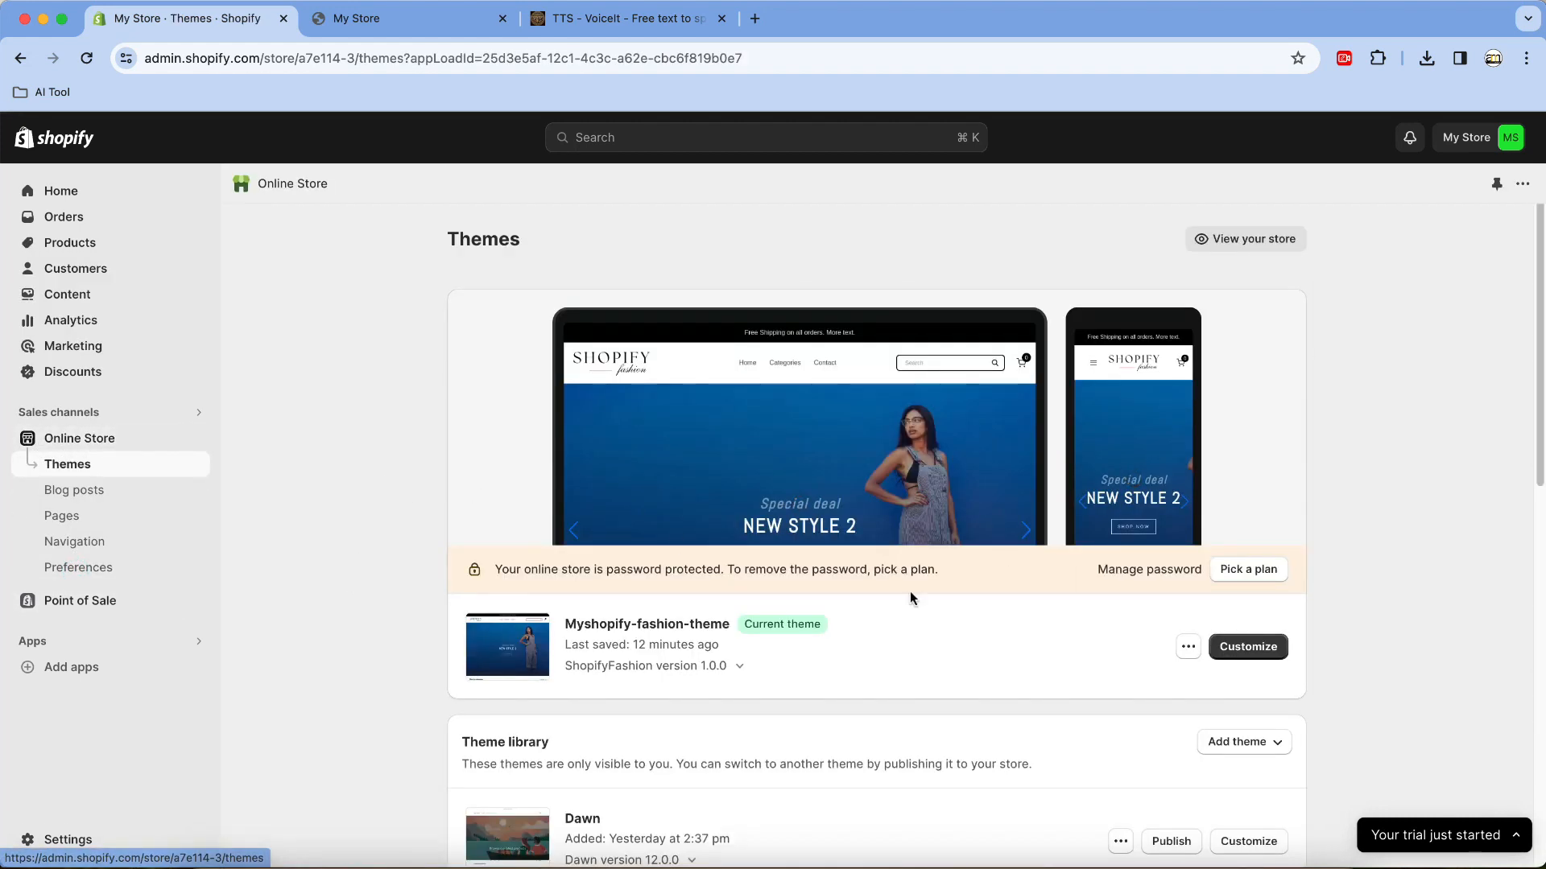
left_click(1267, 651)
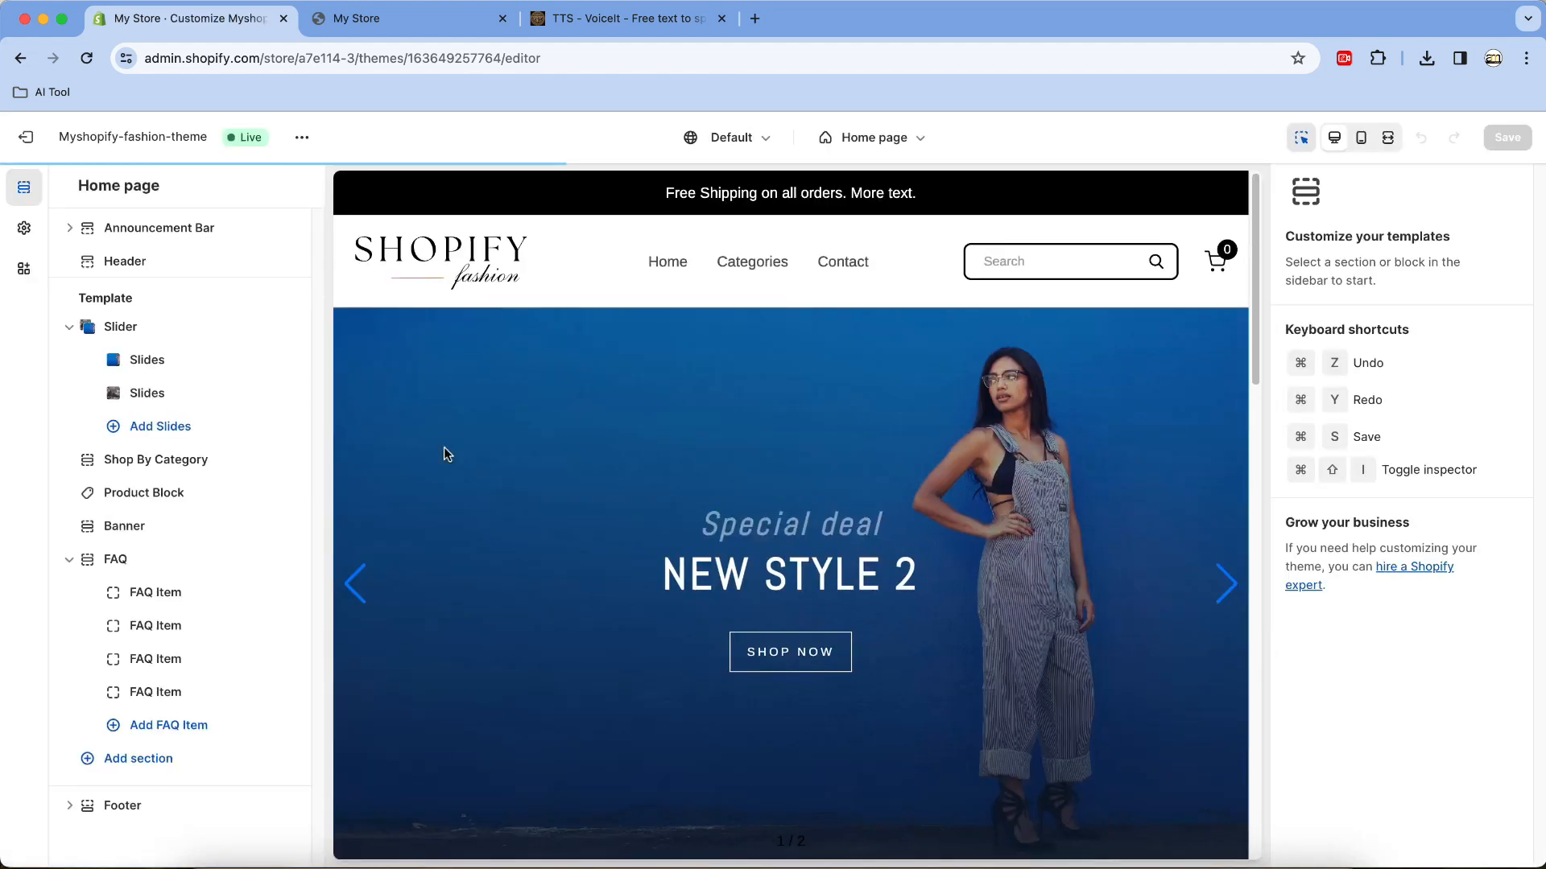
left_click(69, 326)
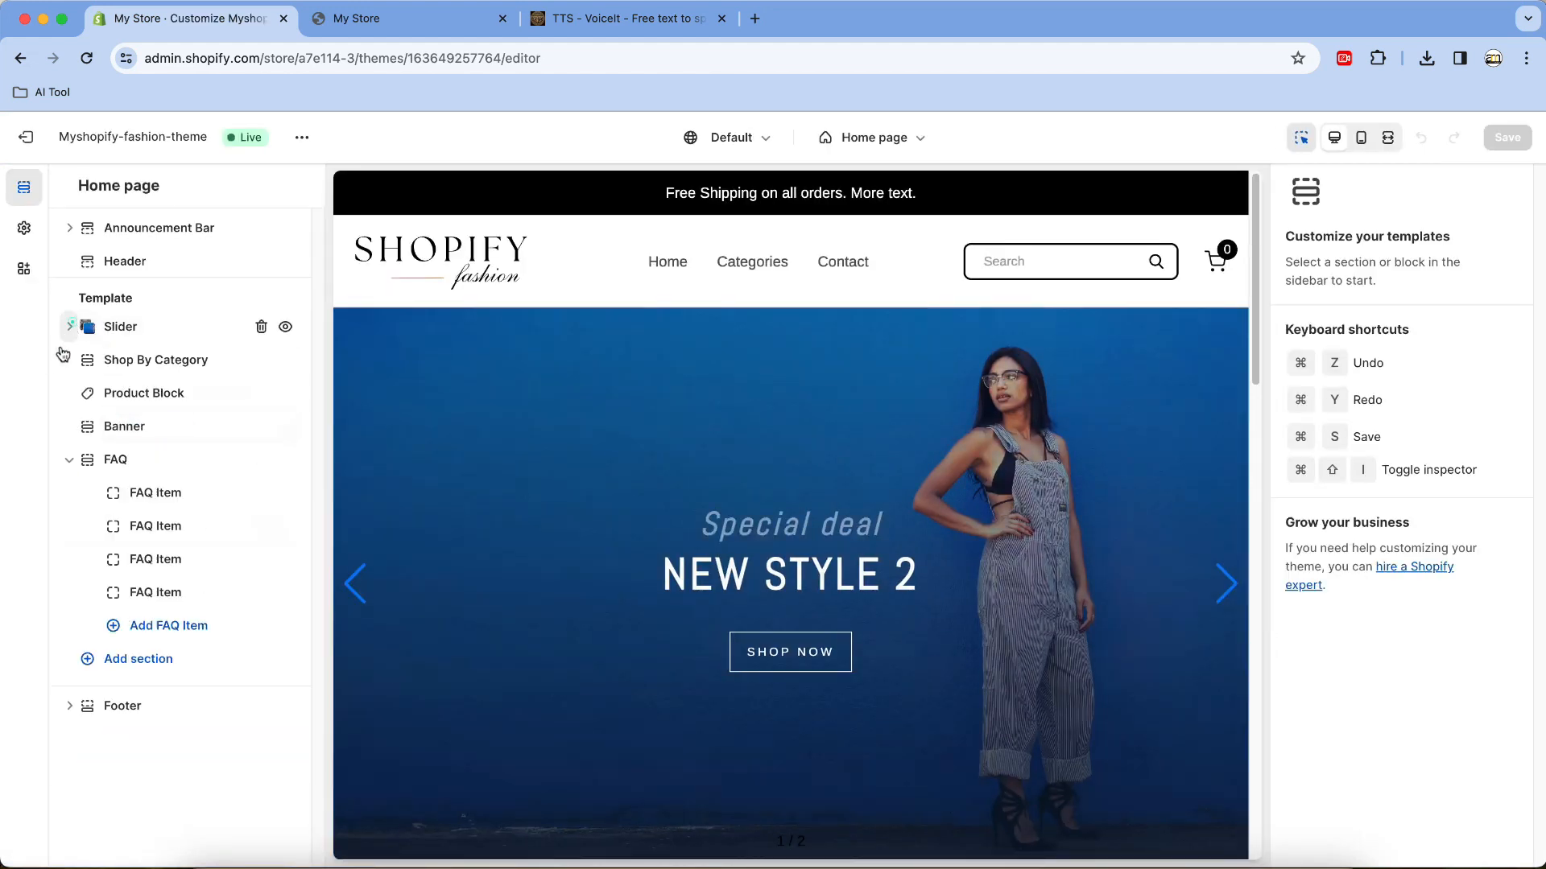
Step: Select the Shop By Category section and reload the live storefront page to check its categories
left_click(152, 358)
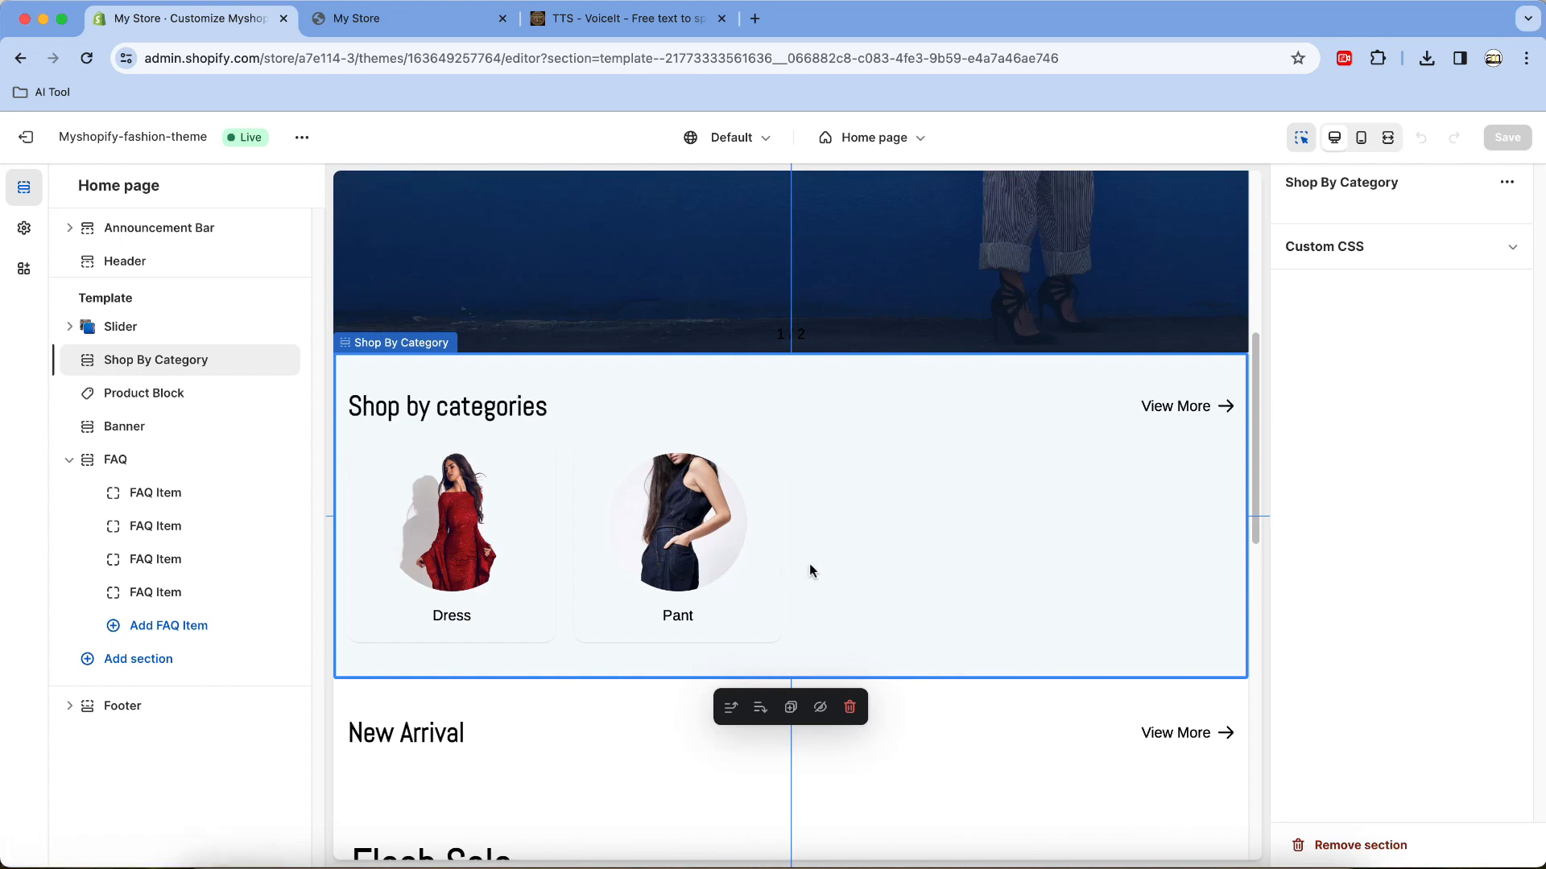
left_click(383, 16)
scroll(398, 422, "down", 10)
scroll(384, 422, "up", 3)
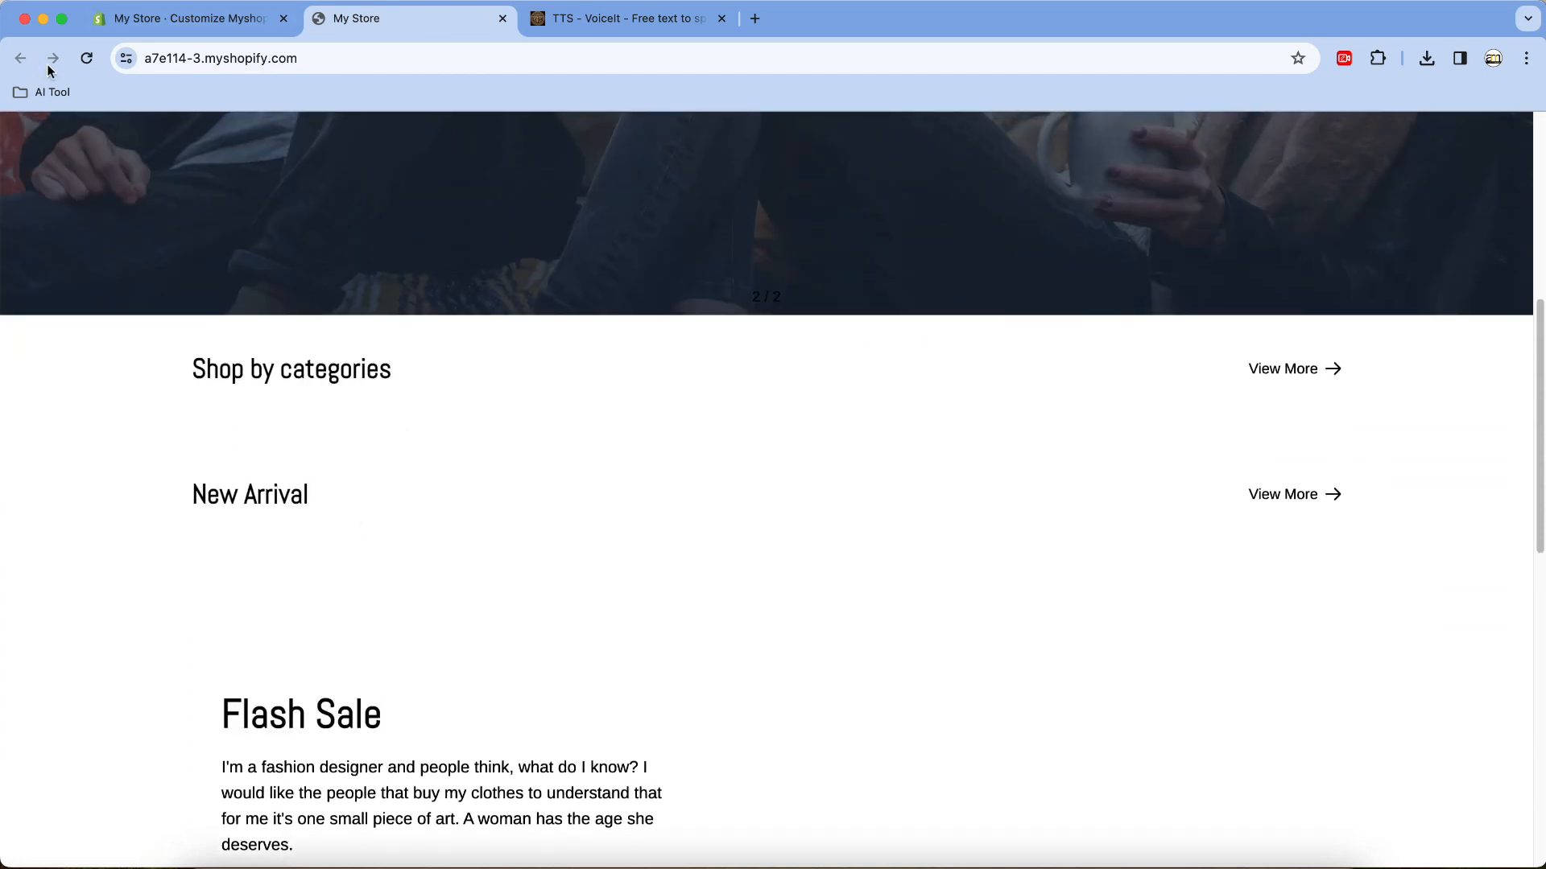
left_click(89, 59)
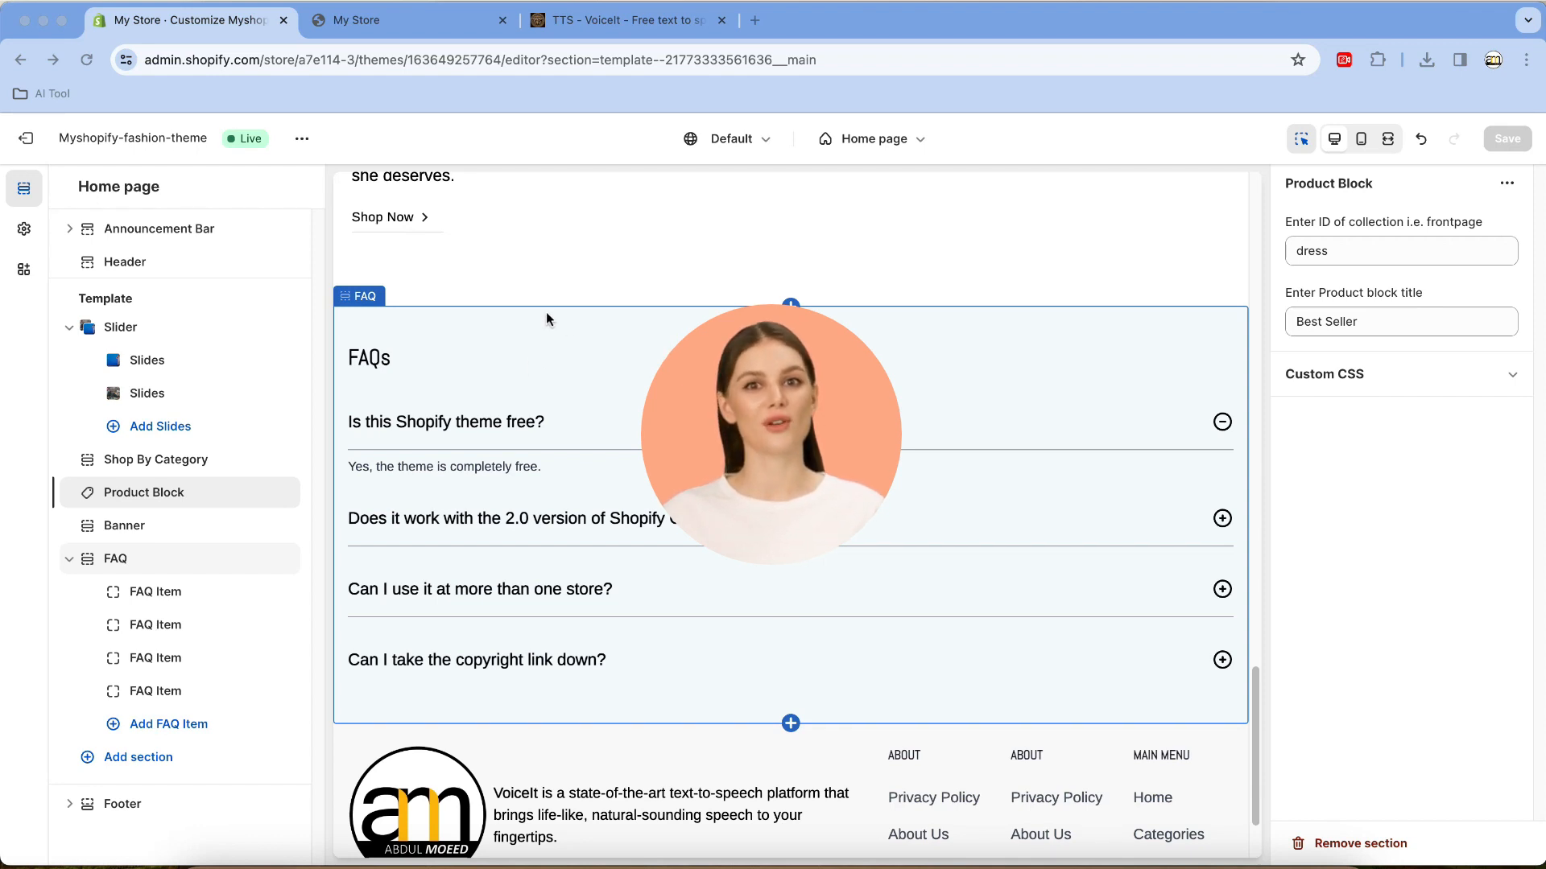
Step: Select the Banner section and open the free image library for its background image
scroll(568, 344, "up", 7)
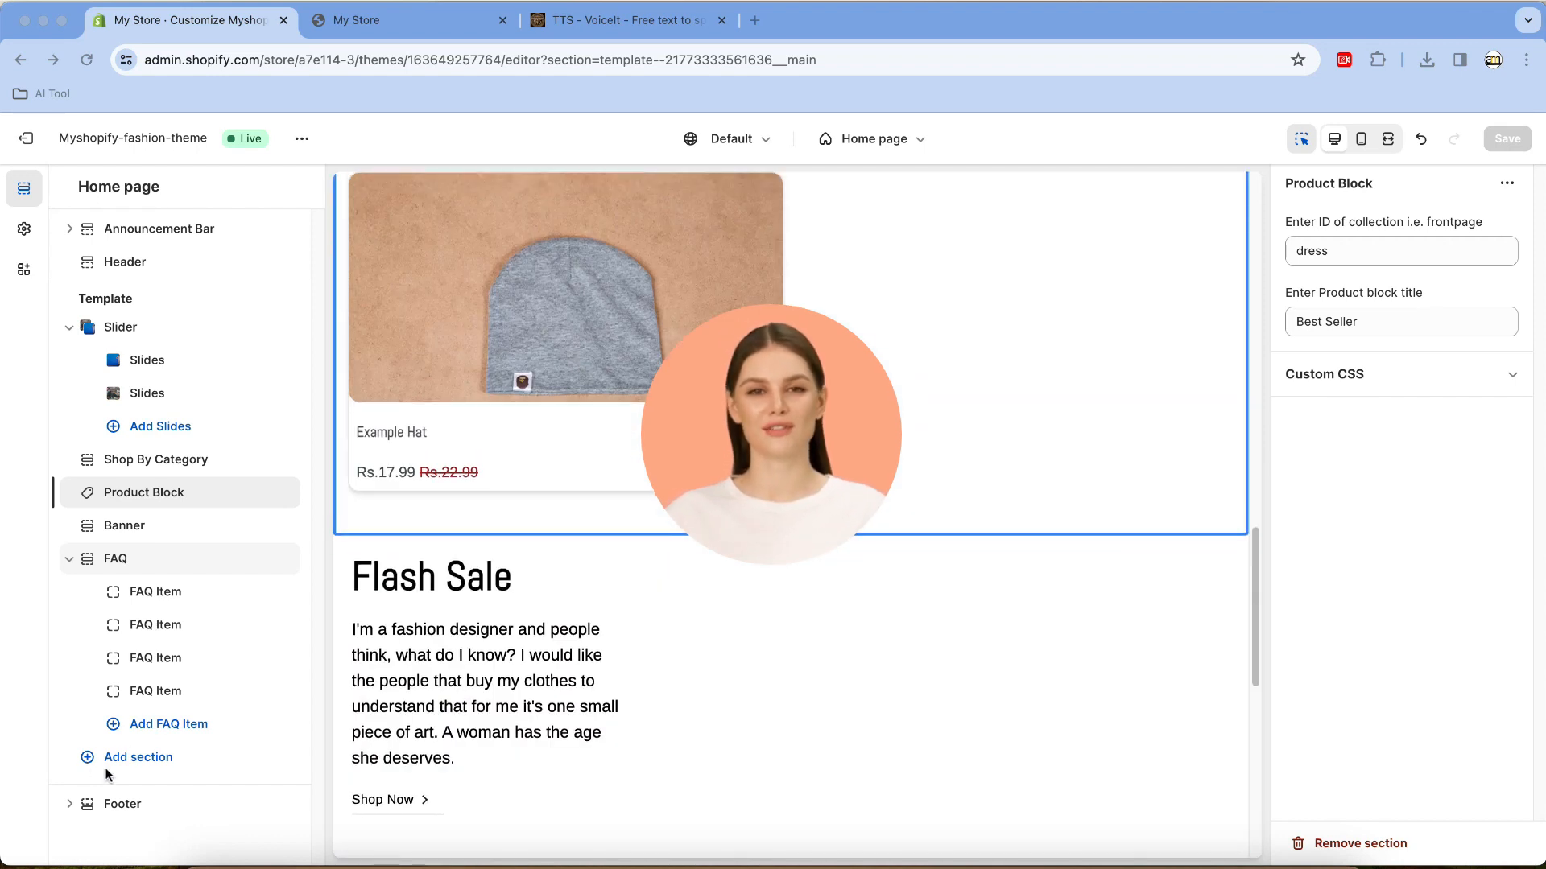
left_click(130, 528)
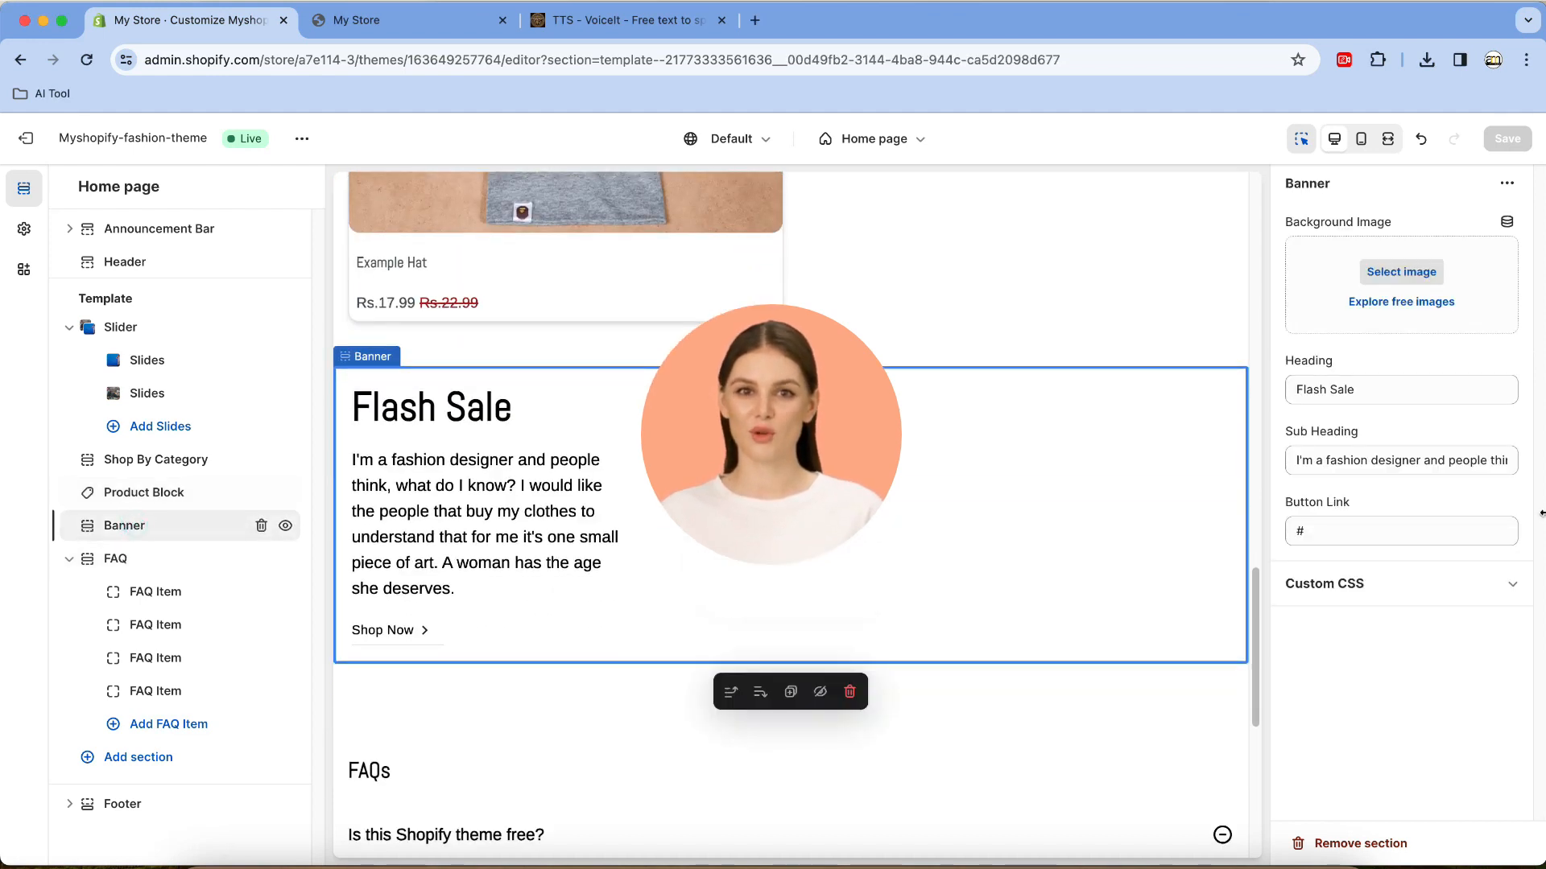
left_click(1401, 302)
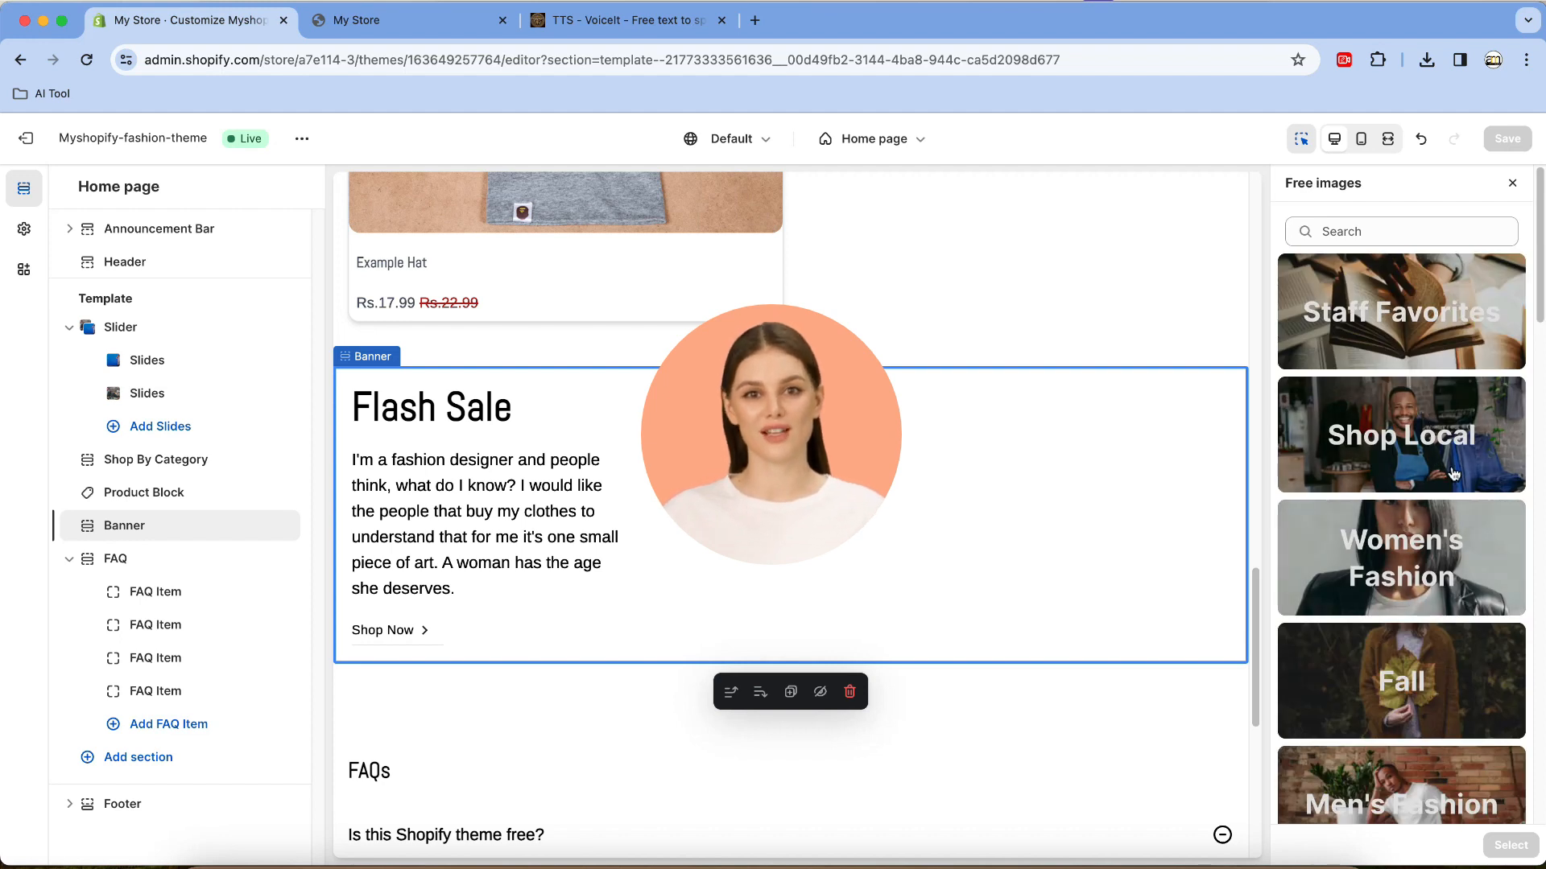
Step: Try two Women's Fashion images as the banner background: the boots against teal and the woman in the snow
scroll(1485, 438, "down", 2)
left_click(1486, 439)
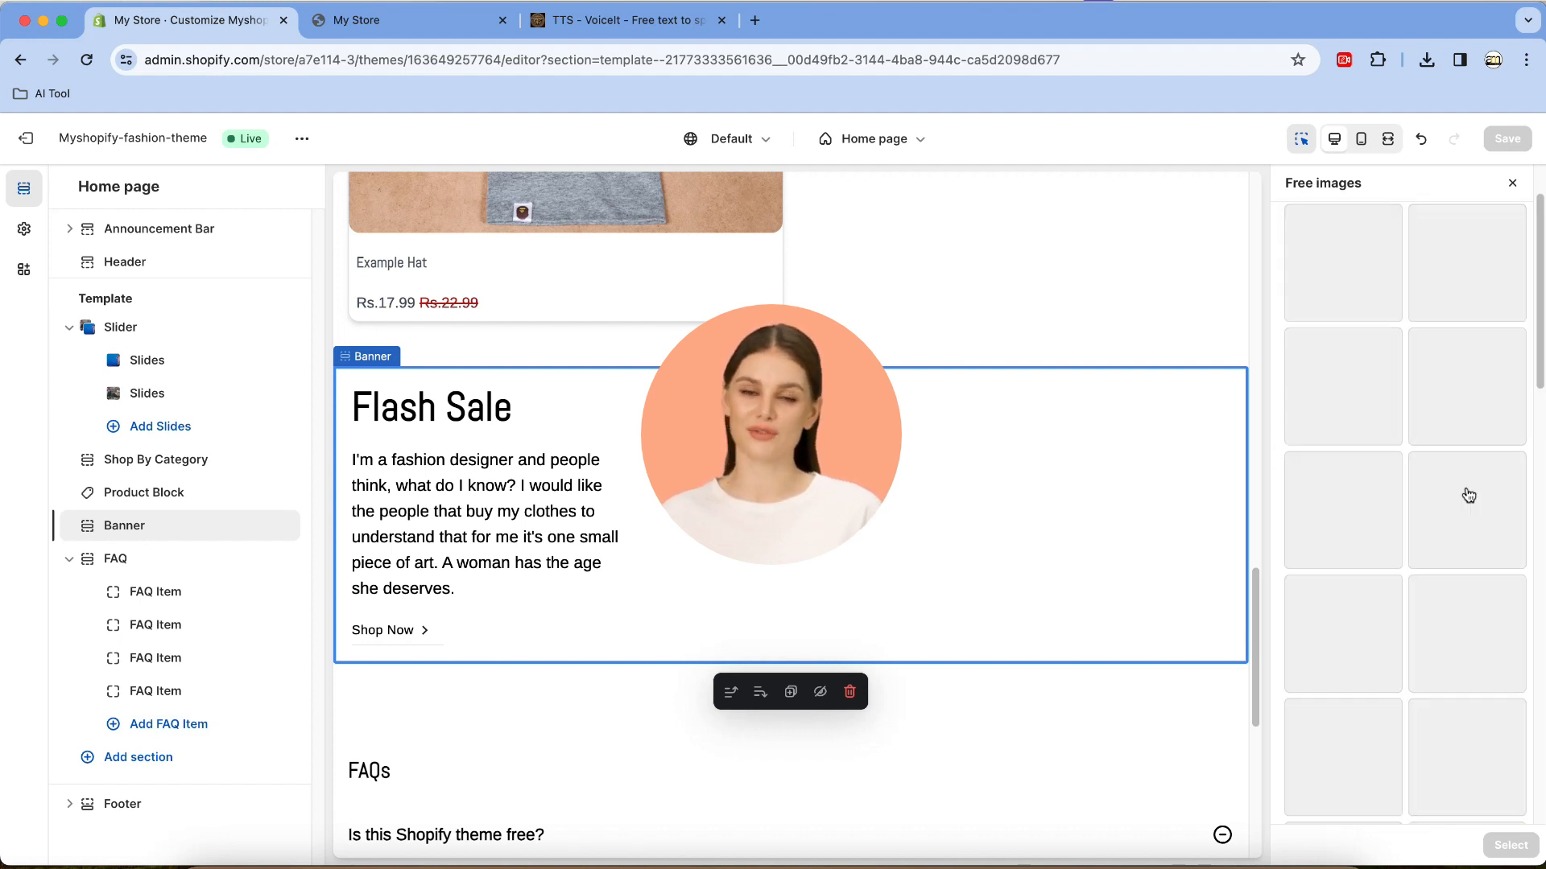
scroll(1467, 537, "down", 10)
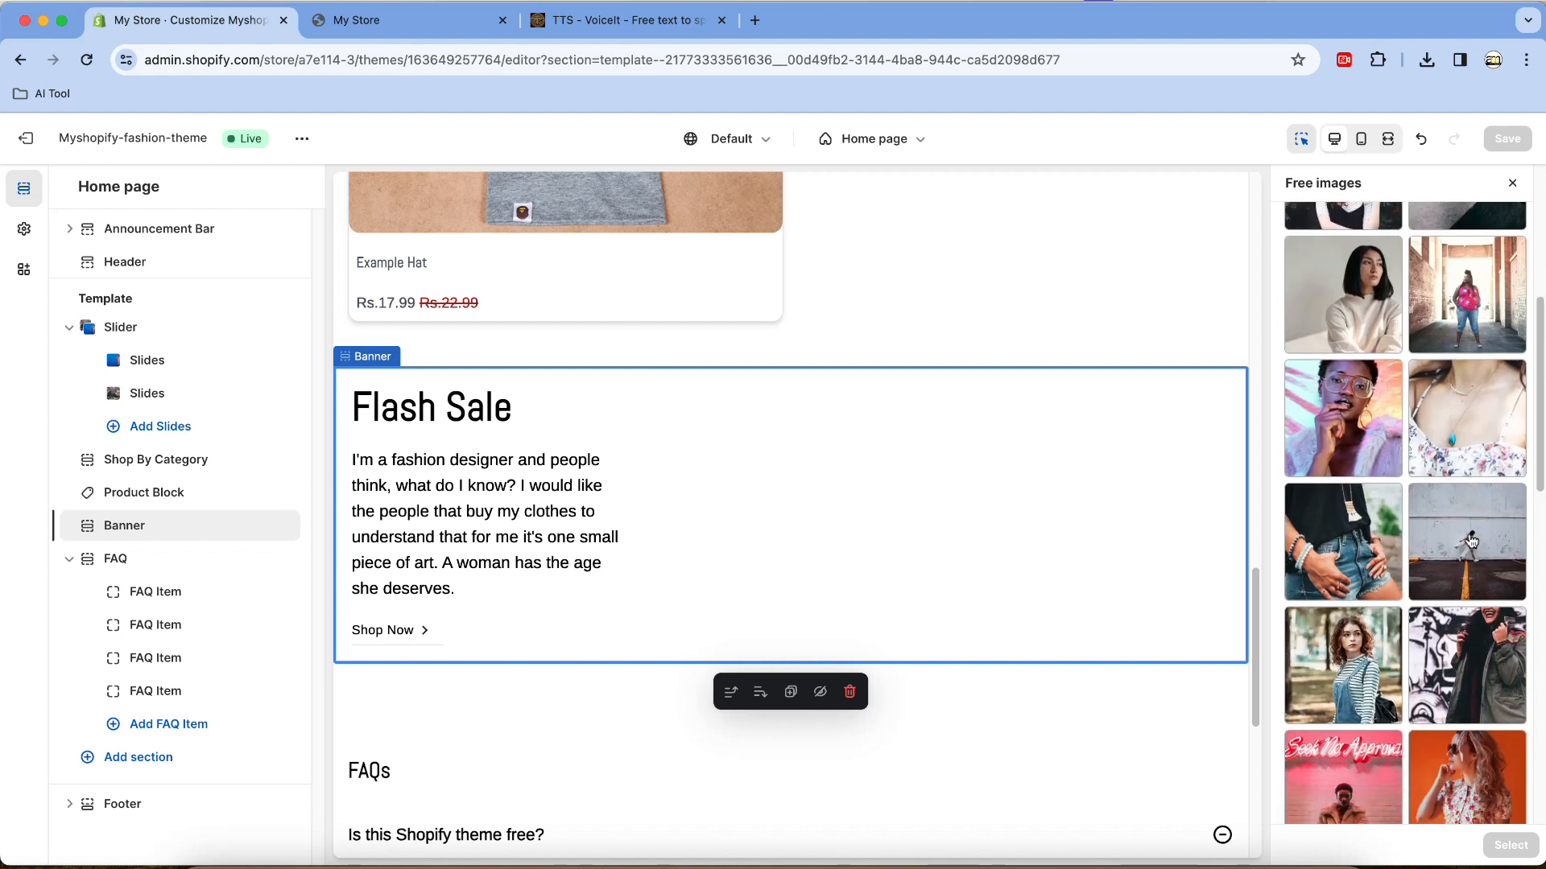
scroll(1472, 541, "down", 5)
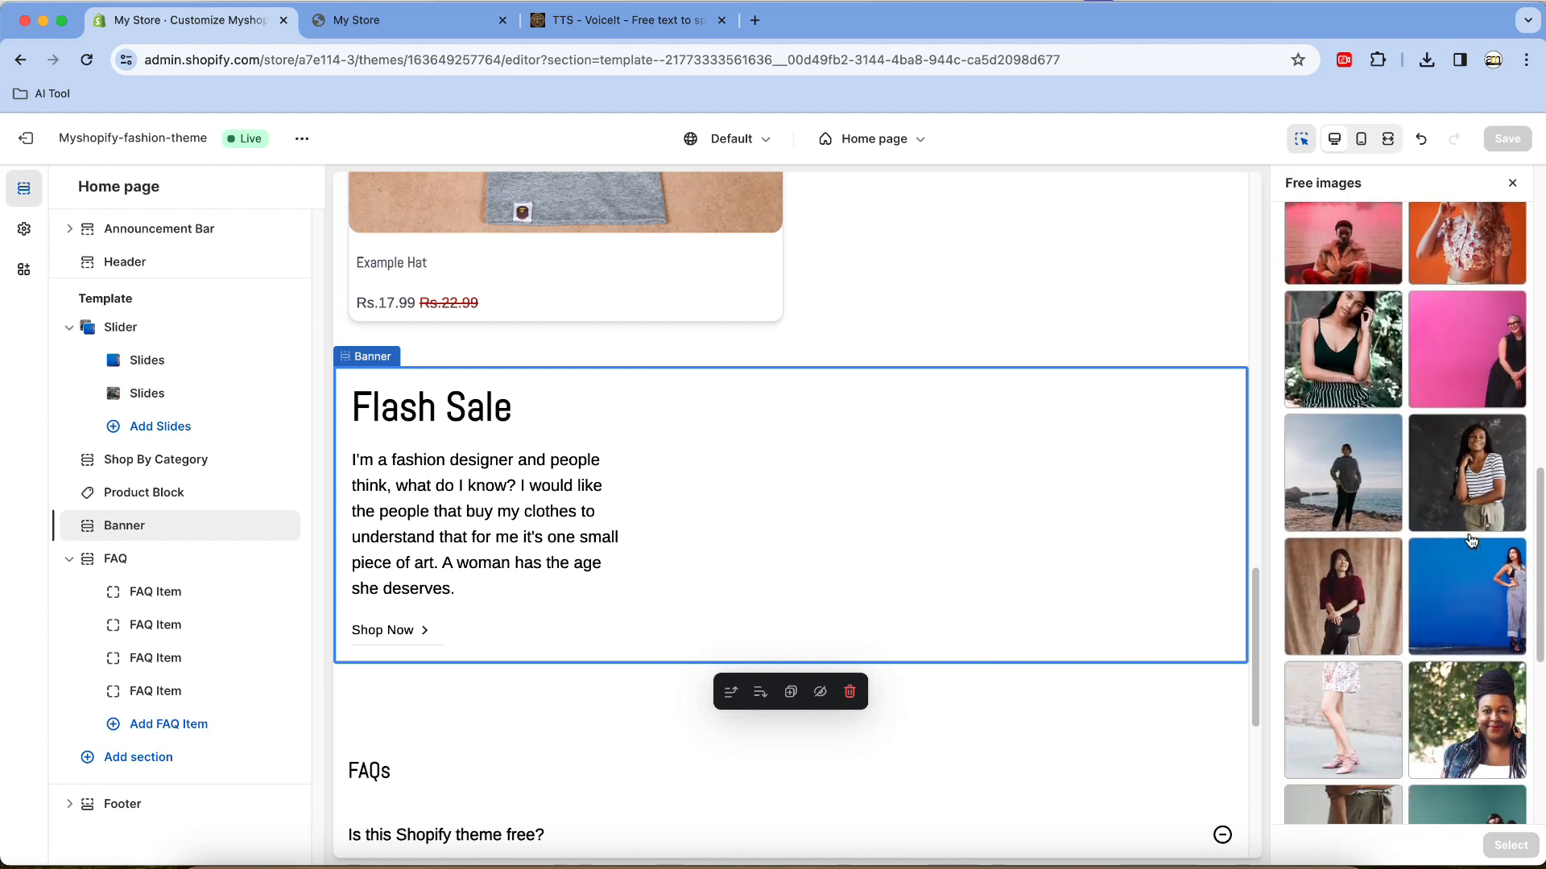
scroll(1465, 596, "down", 3)
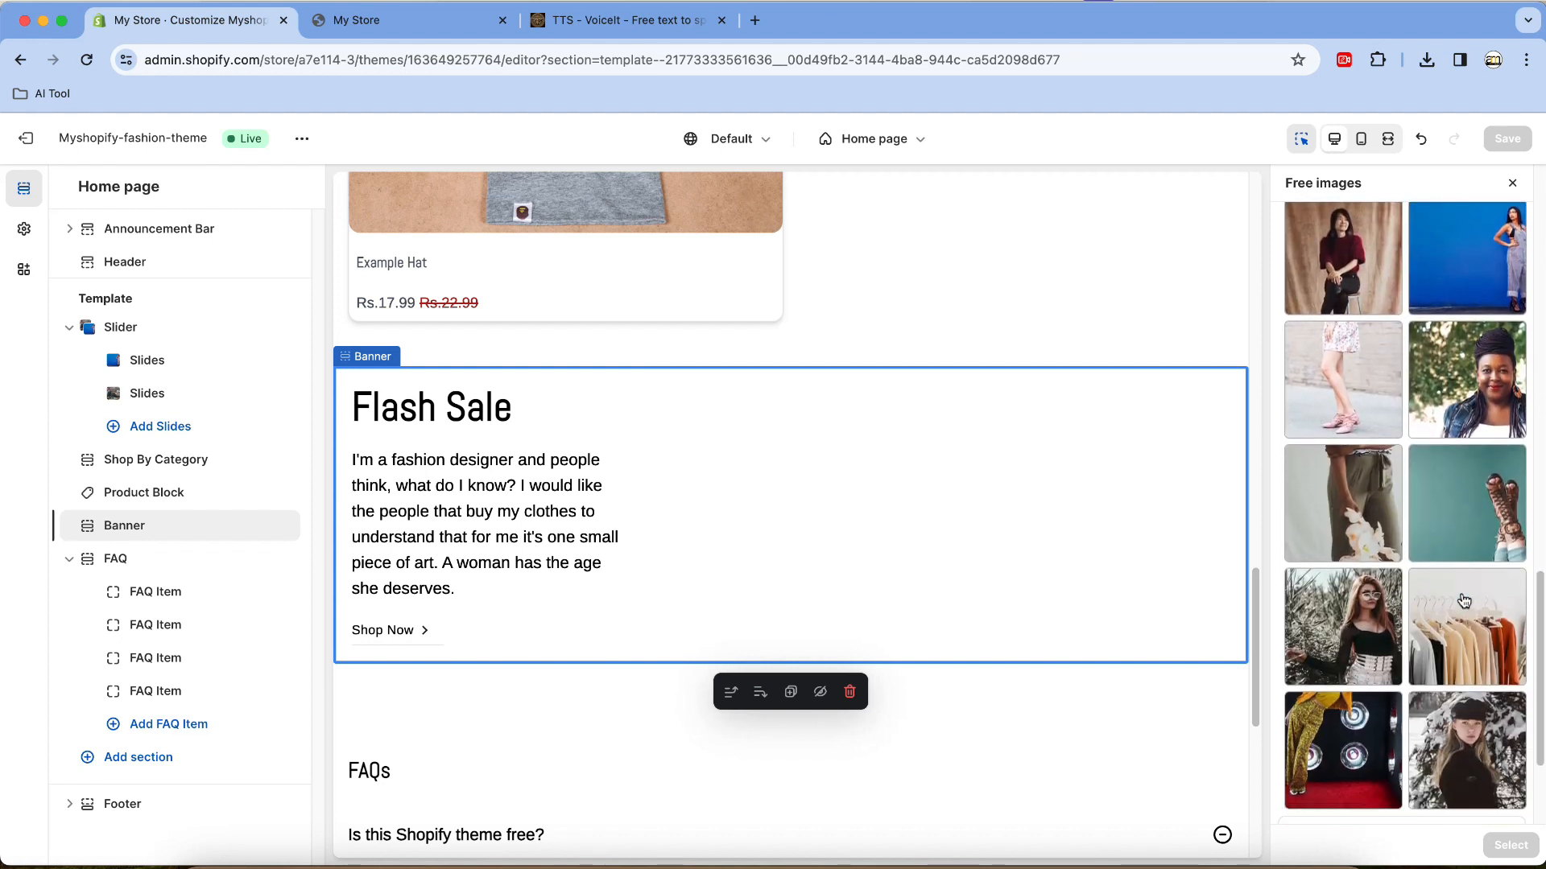
left_click(1476, 501)
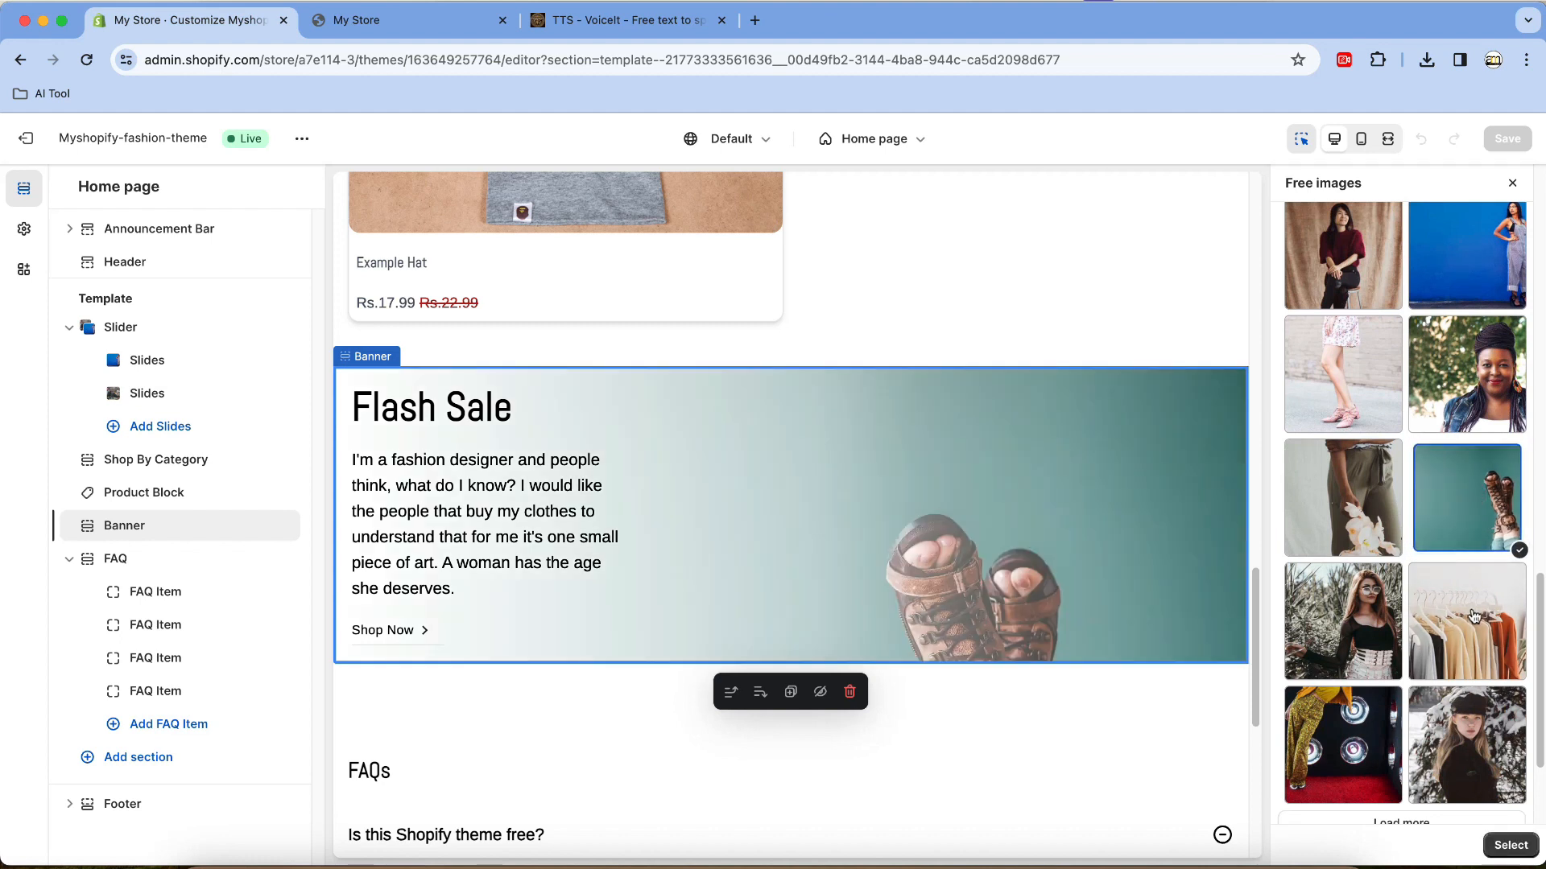
scroll(1474, 615, "down", 2)
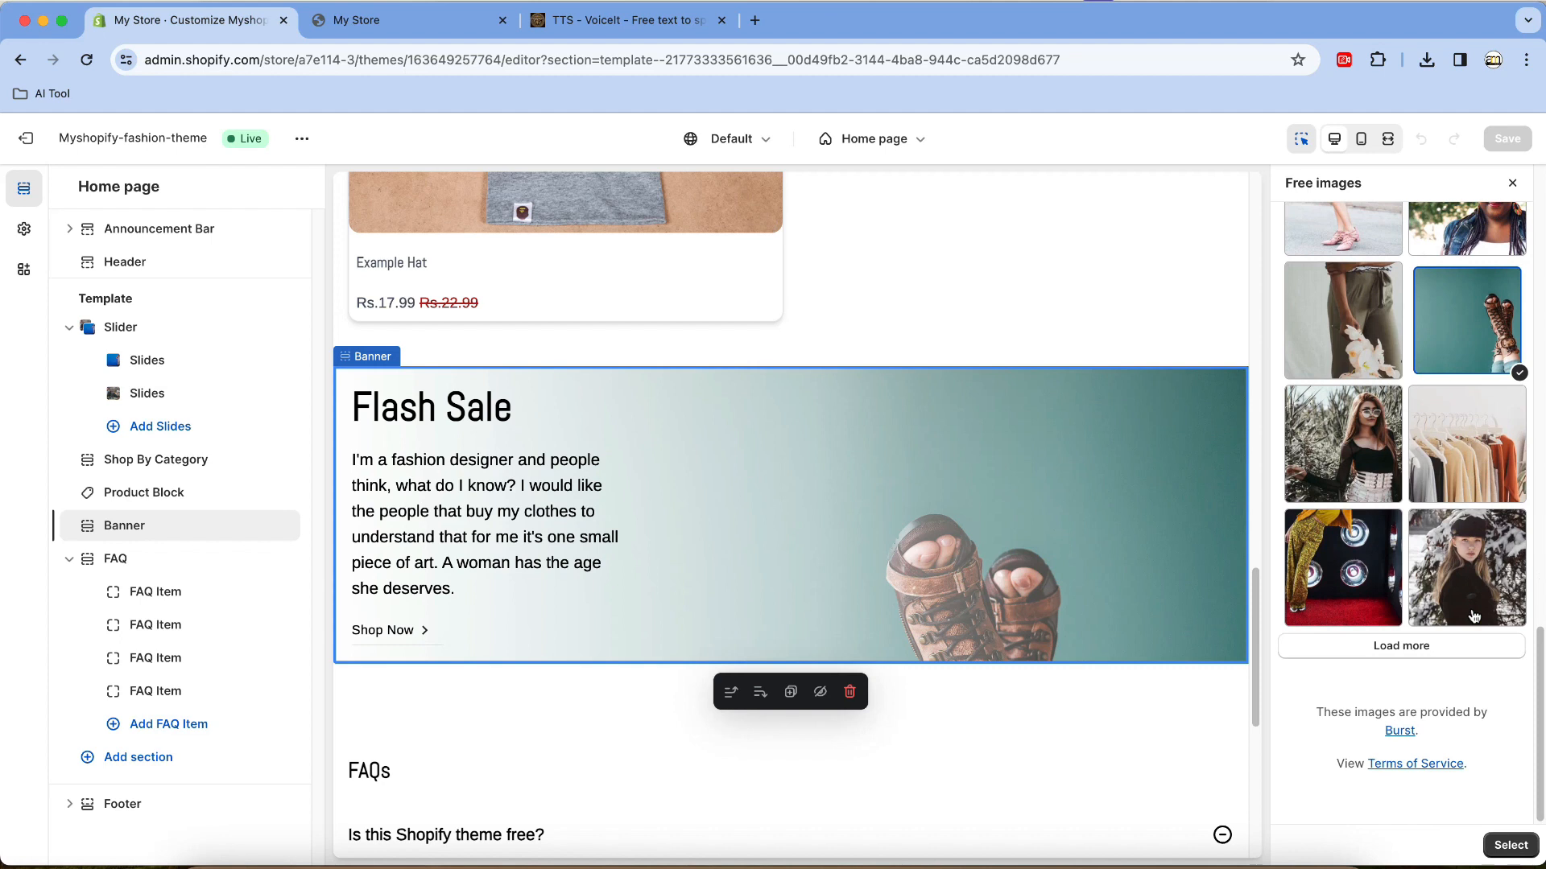
left_click(1477, 571)
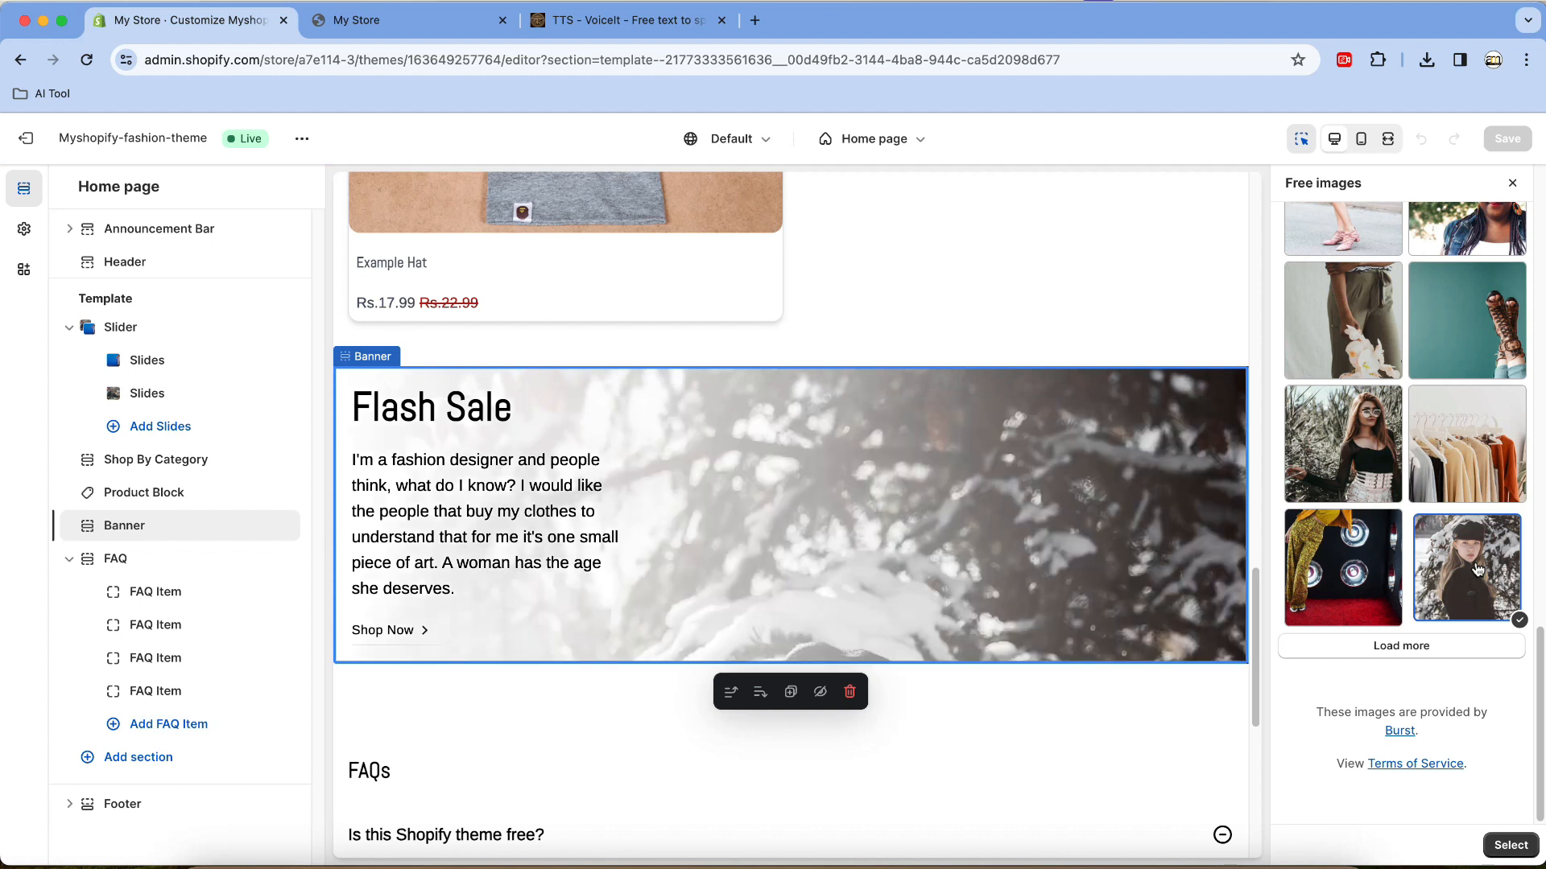
Step: Set the free image rack-of-womens-clothing from another image category as the banner's background
scroll(1478, 567, "up", 10)
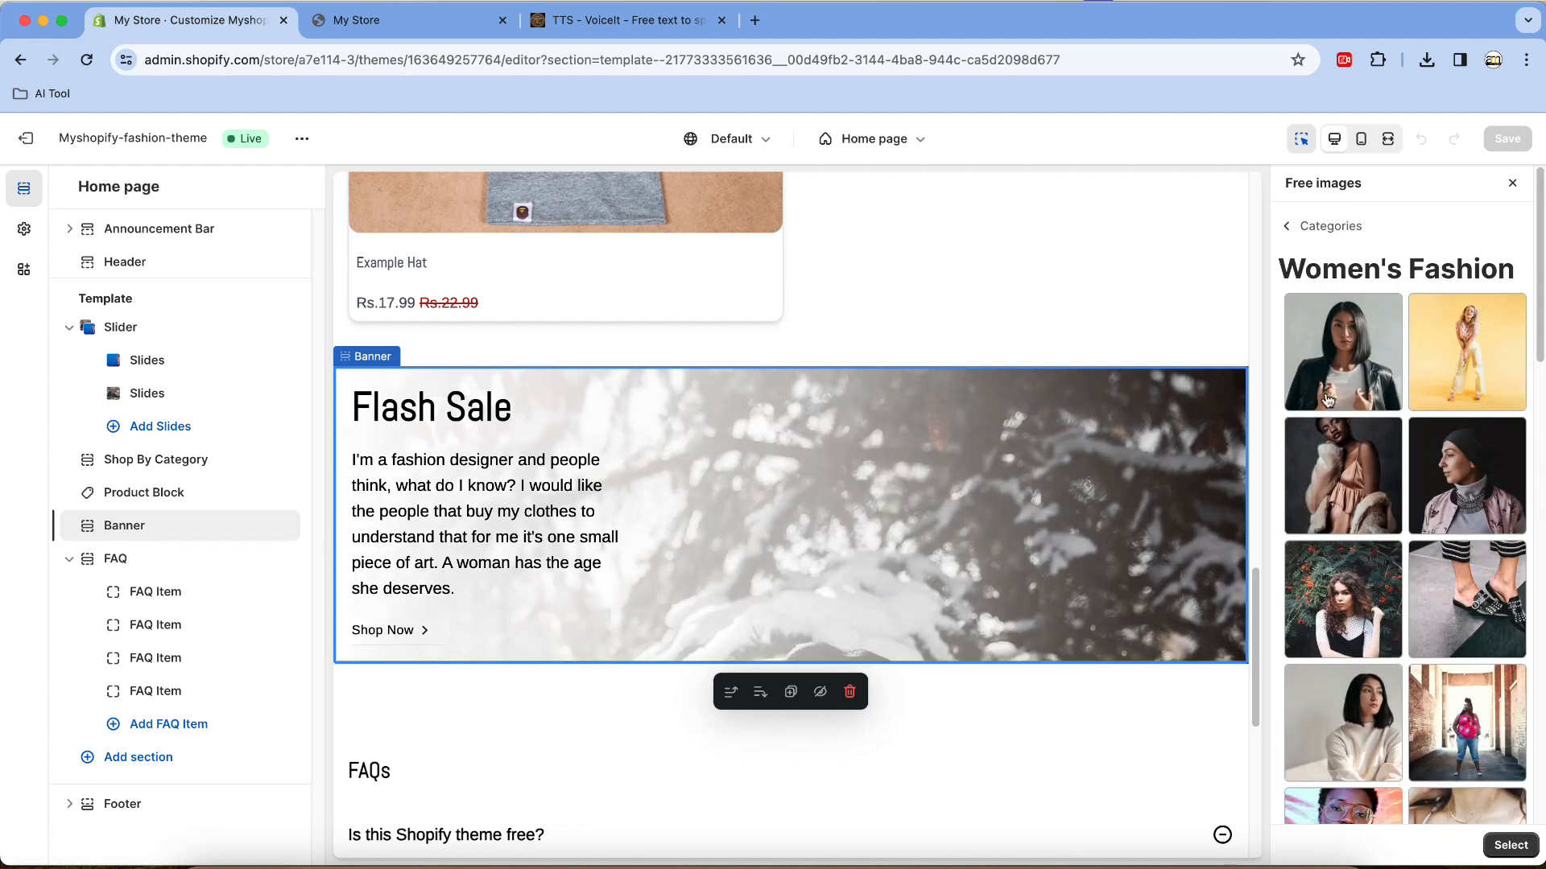
left_click(1298, 229)
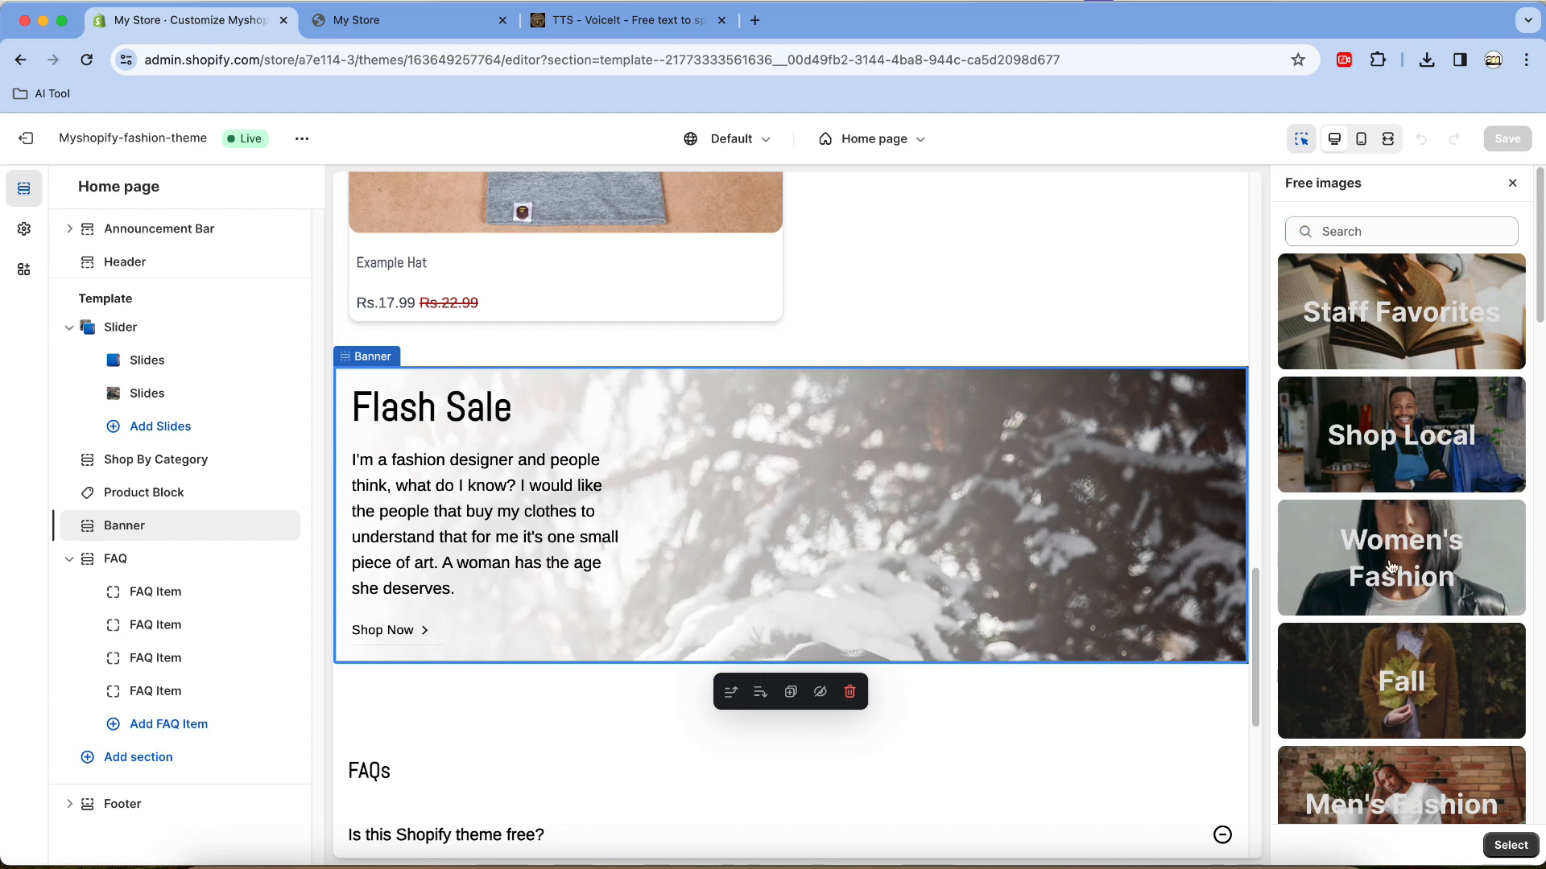
scroll(1405, 588, "down", 6)
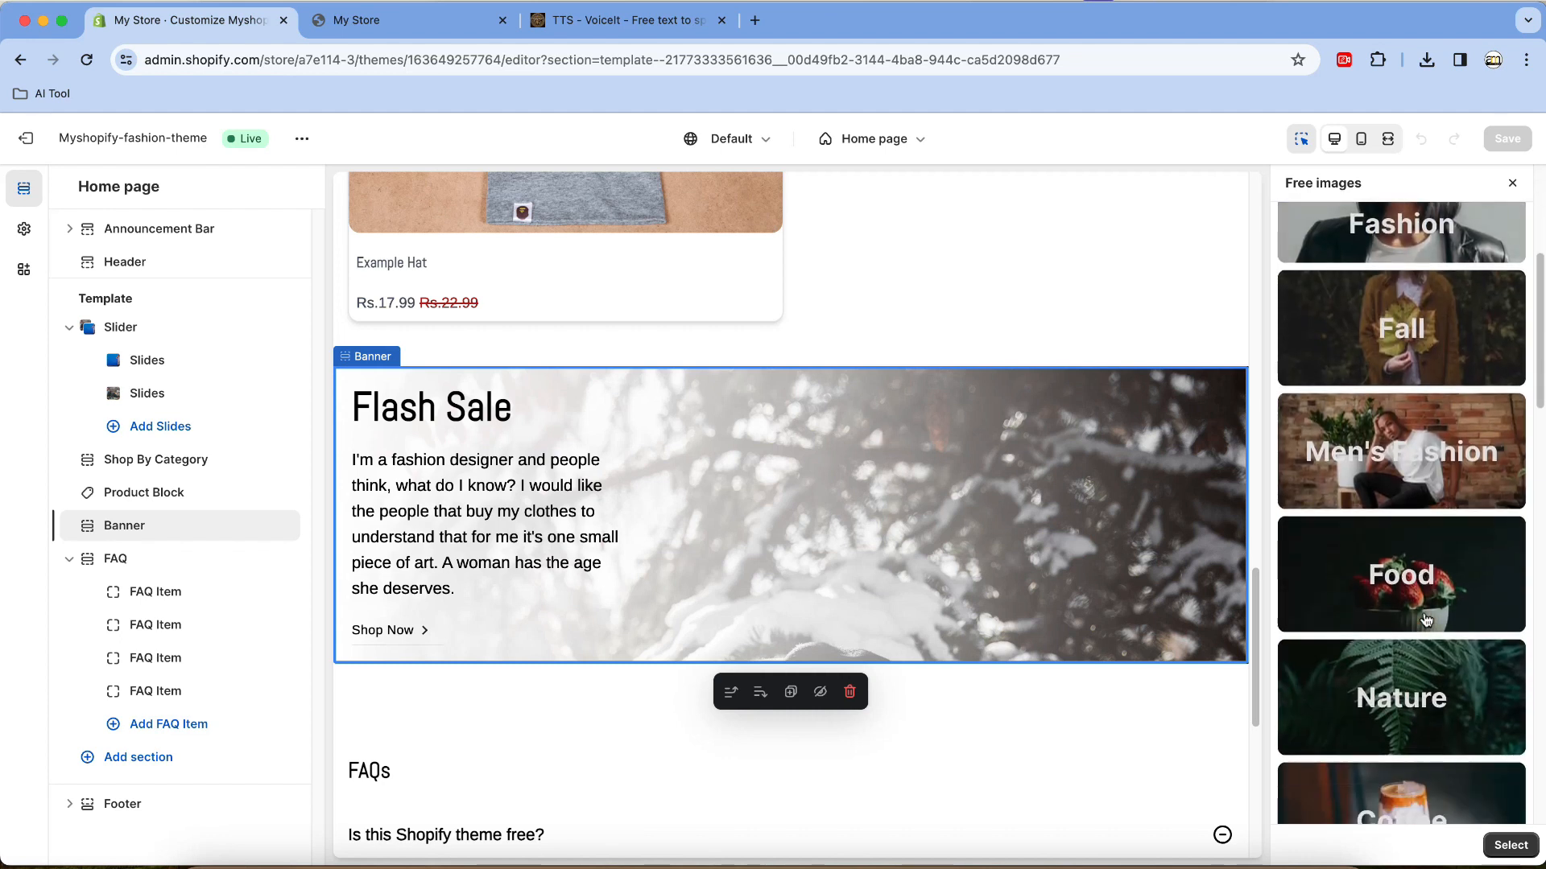
scroll(1426, 618, "down", 5)
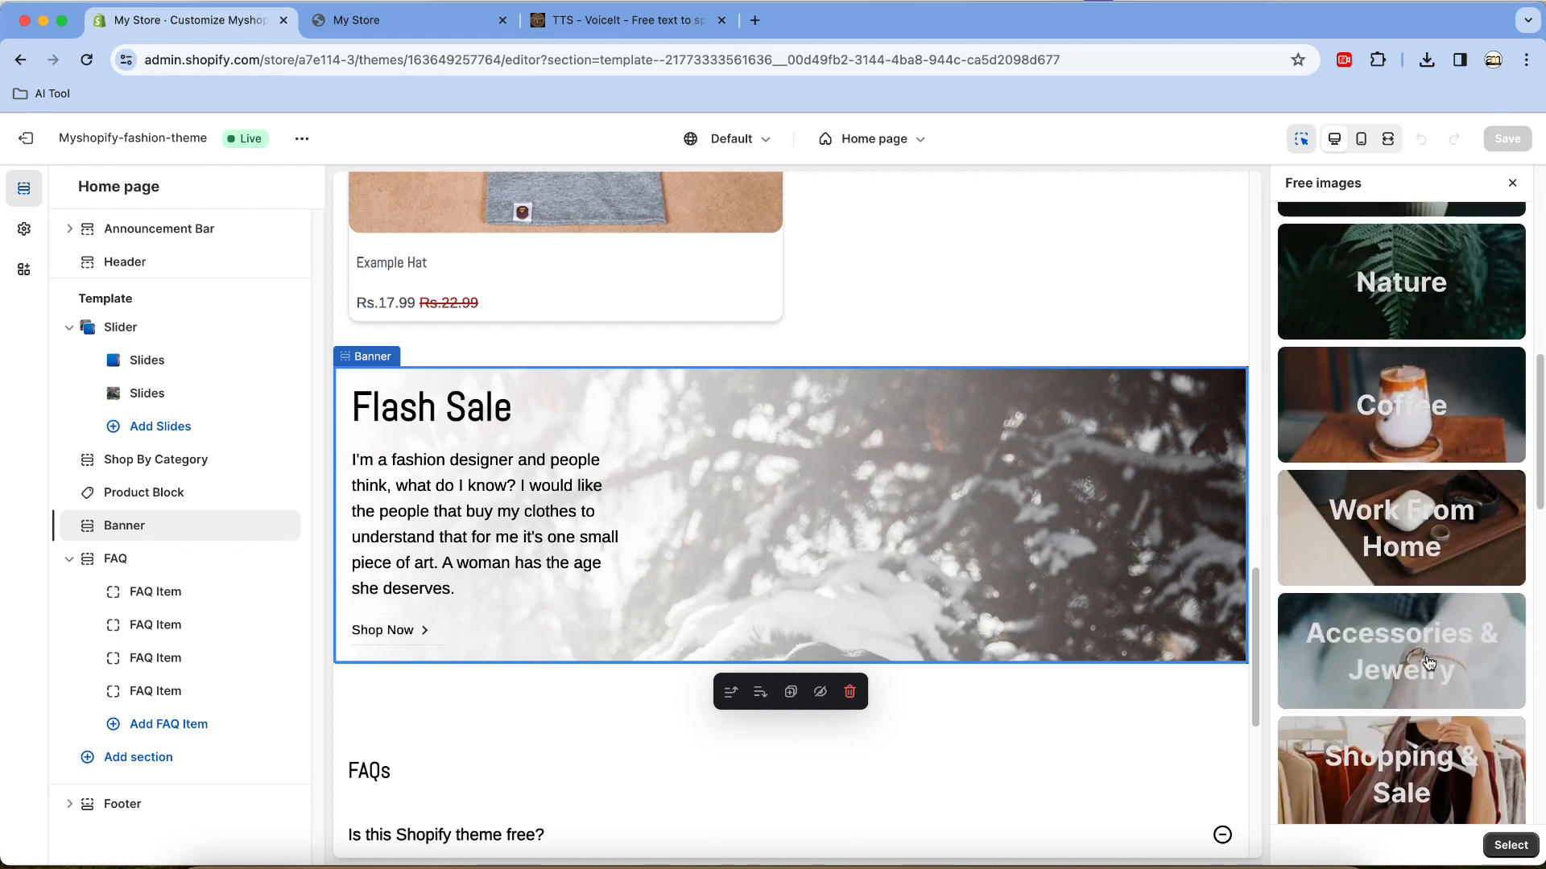
left_click(1426, 665)
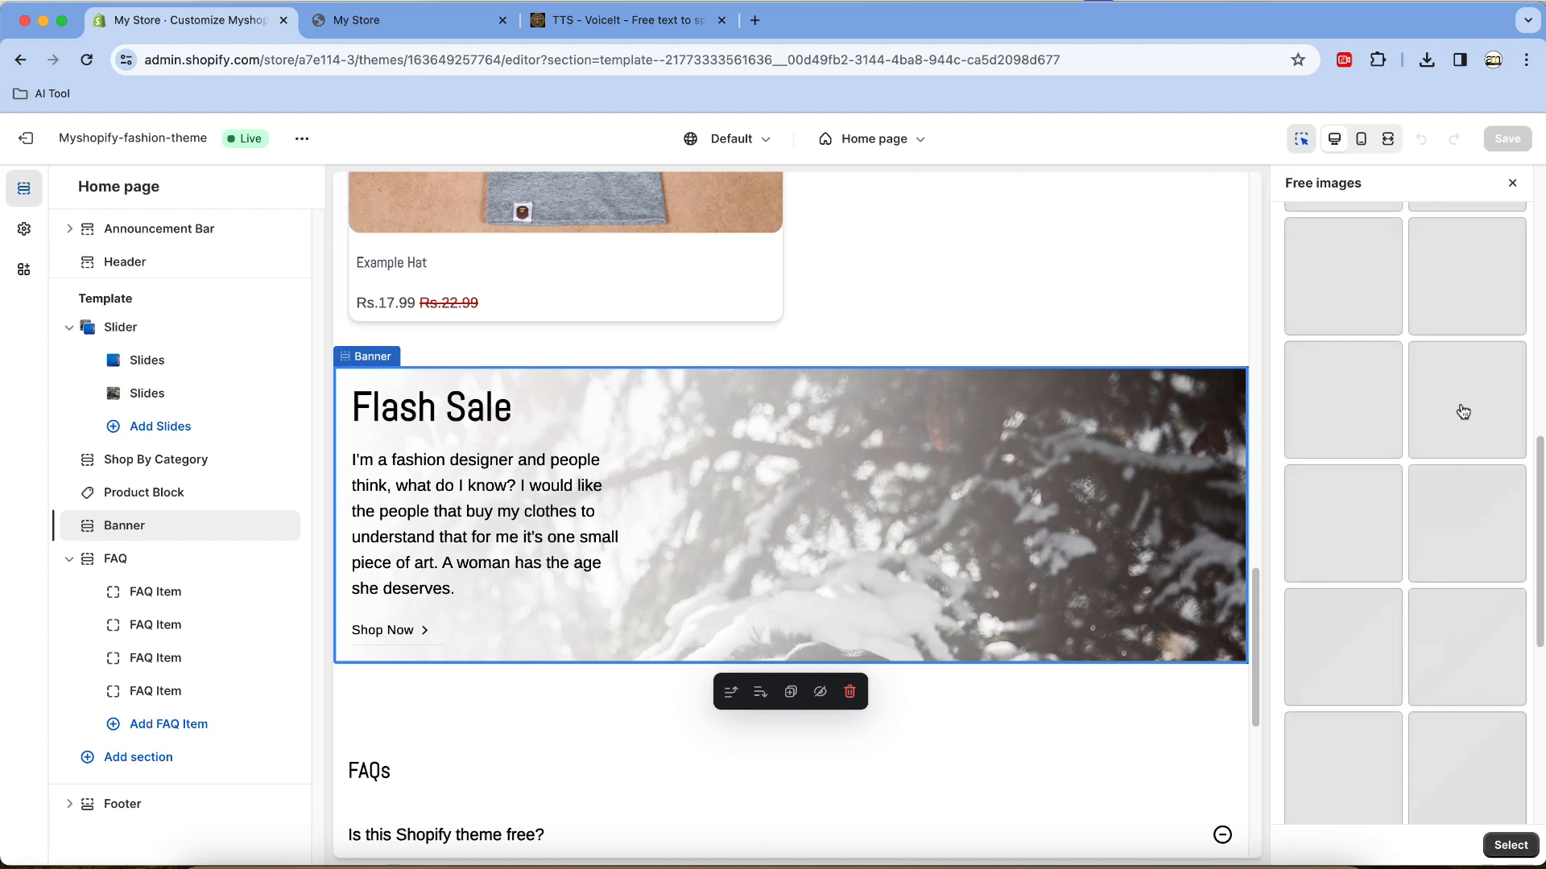
scroll(1449, 501, "up", 6)
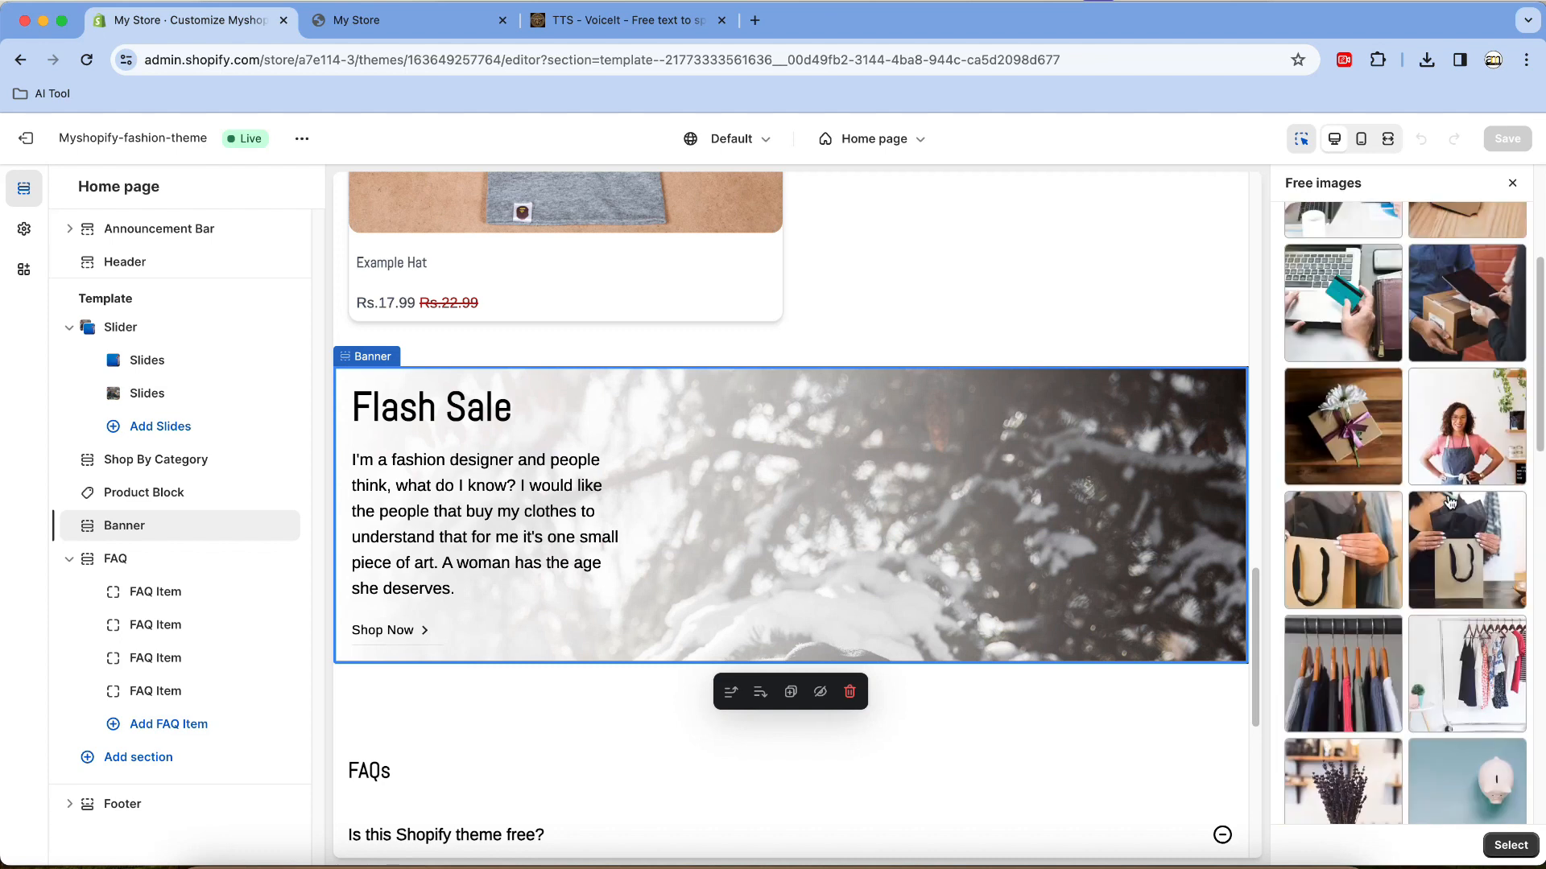
left_click(1488, 670)
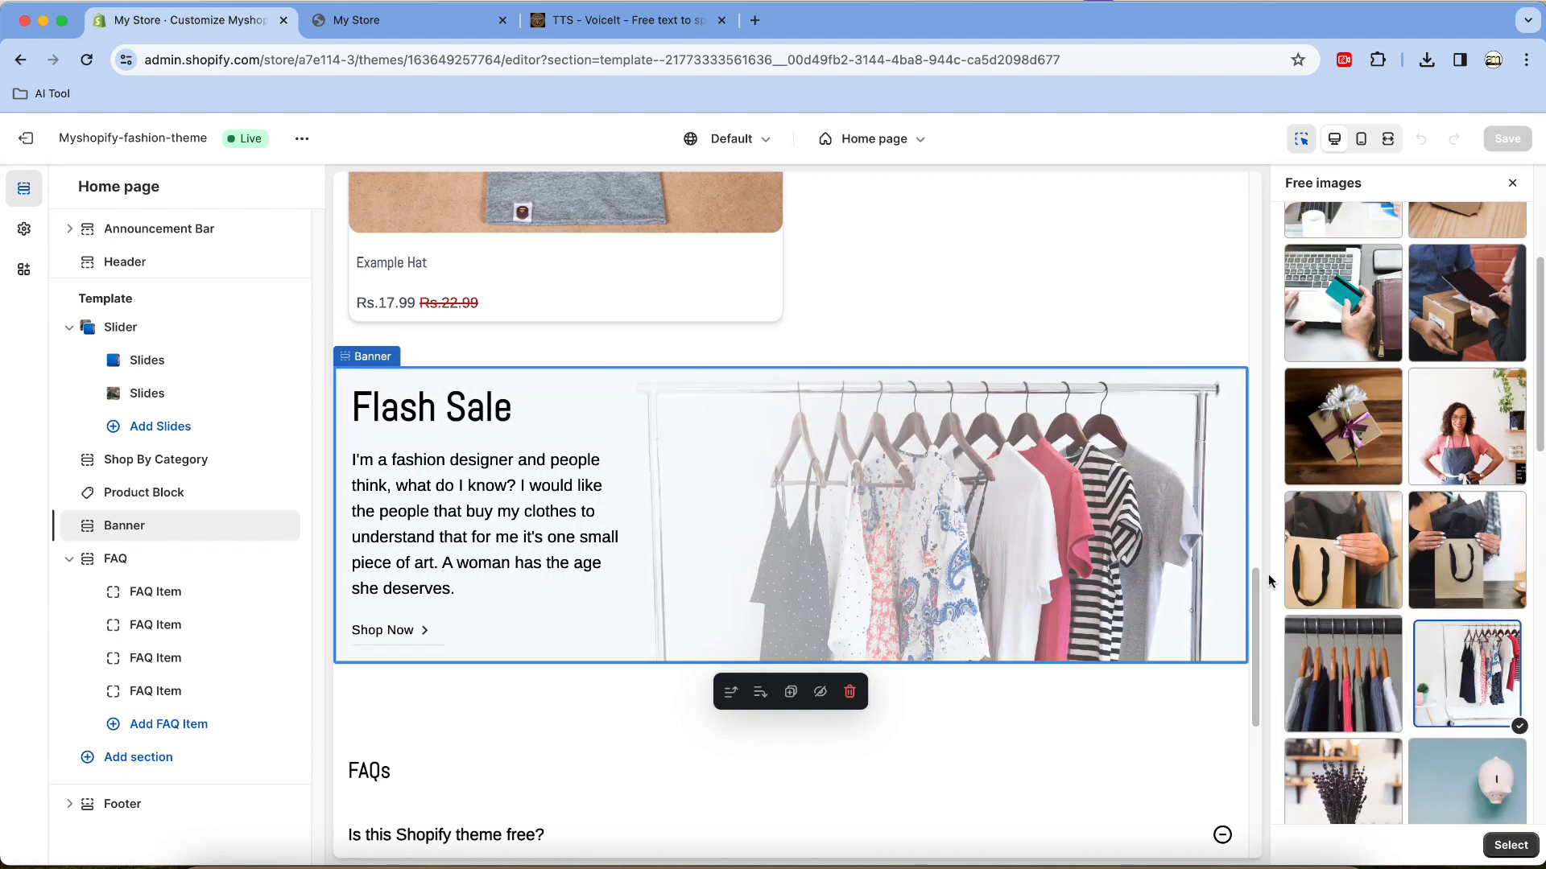
left_click(1510, 850)
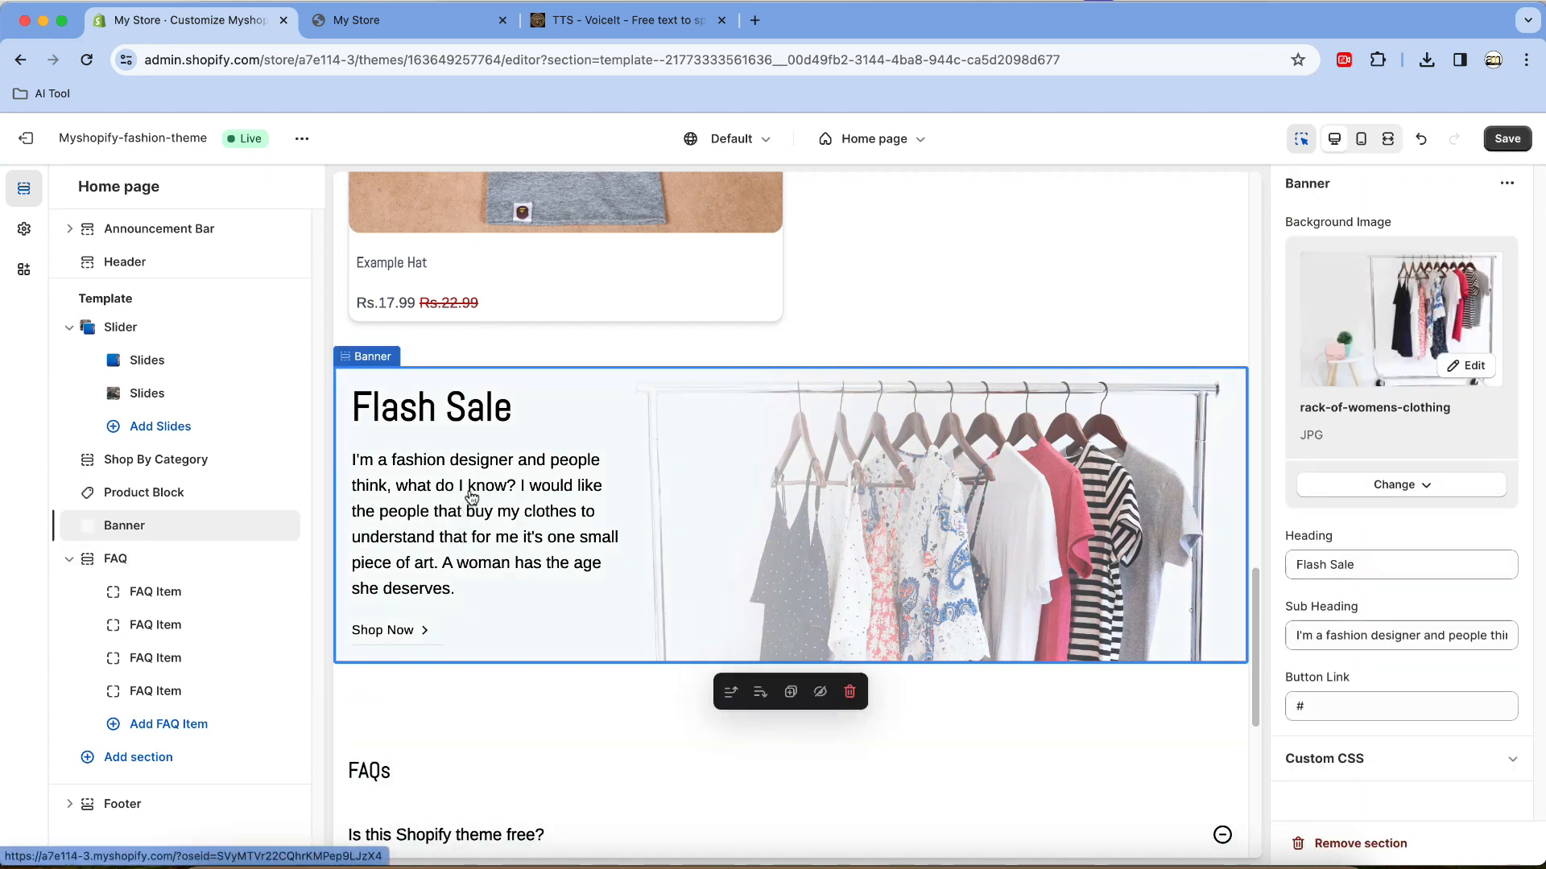
Step: Set the banner's heading to "50% Off" and its sub heading to "Your Text goes here."
triple_click(1310, 564)
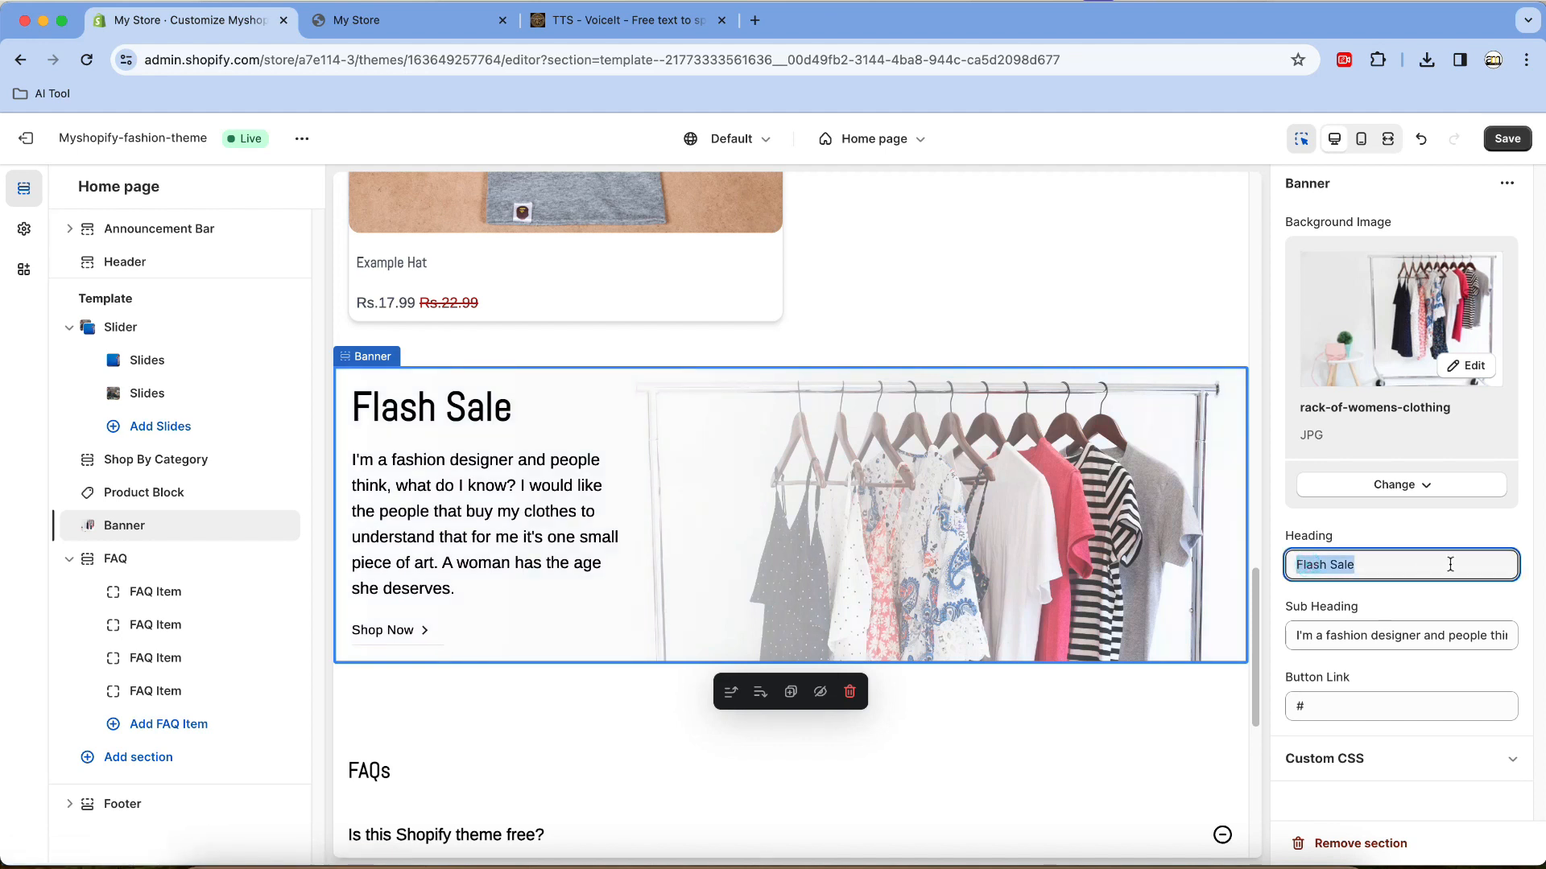
type("5")
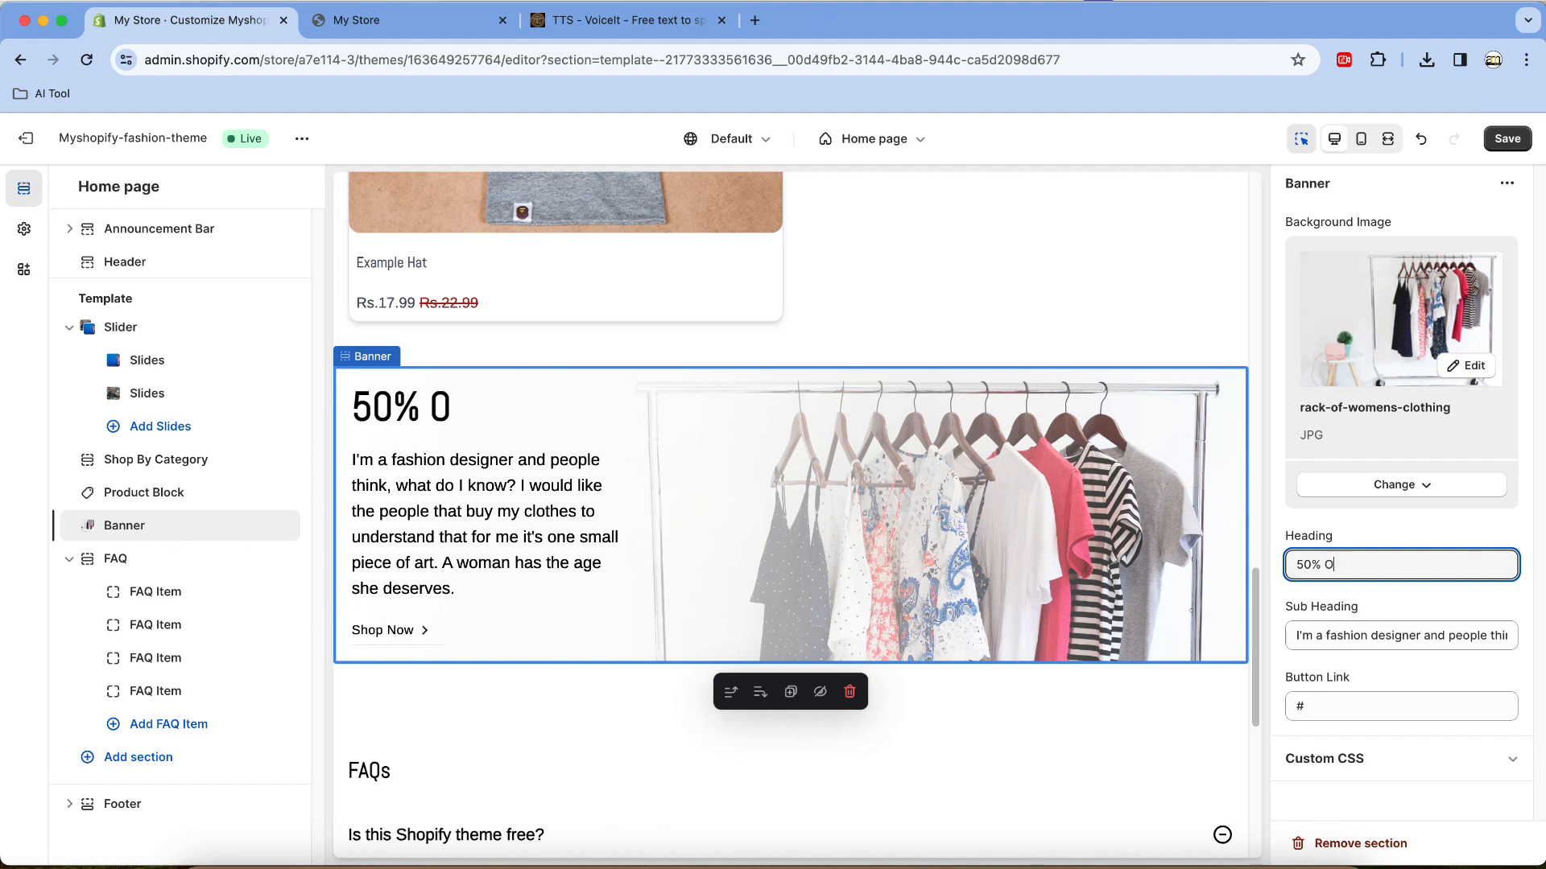
left_click(1431, 636)
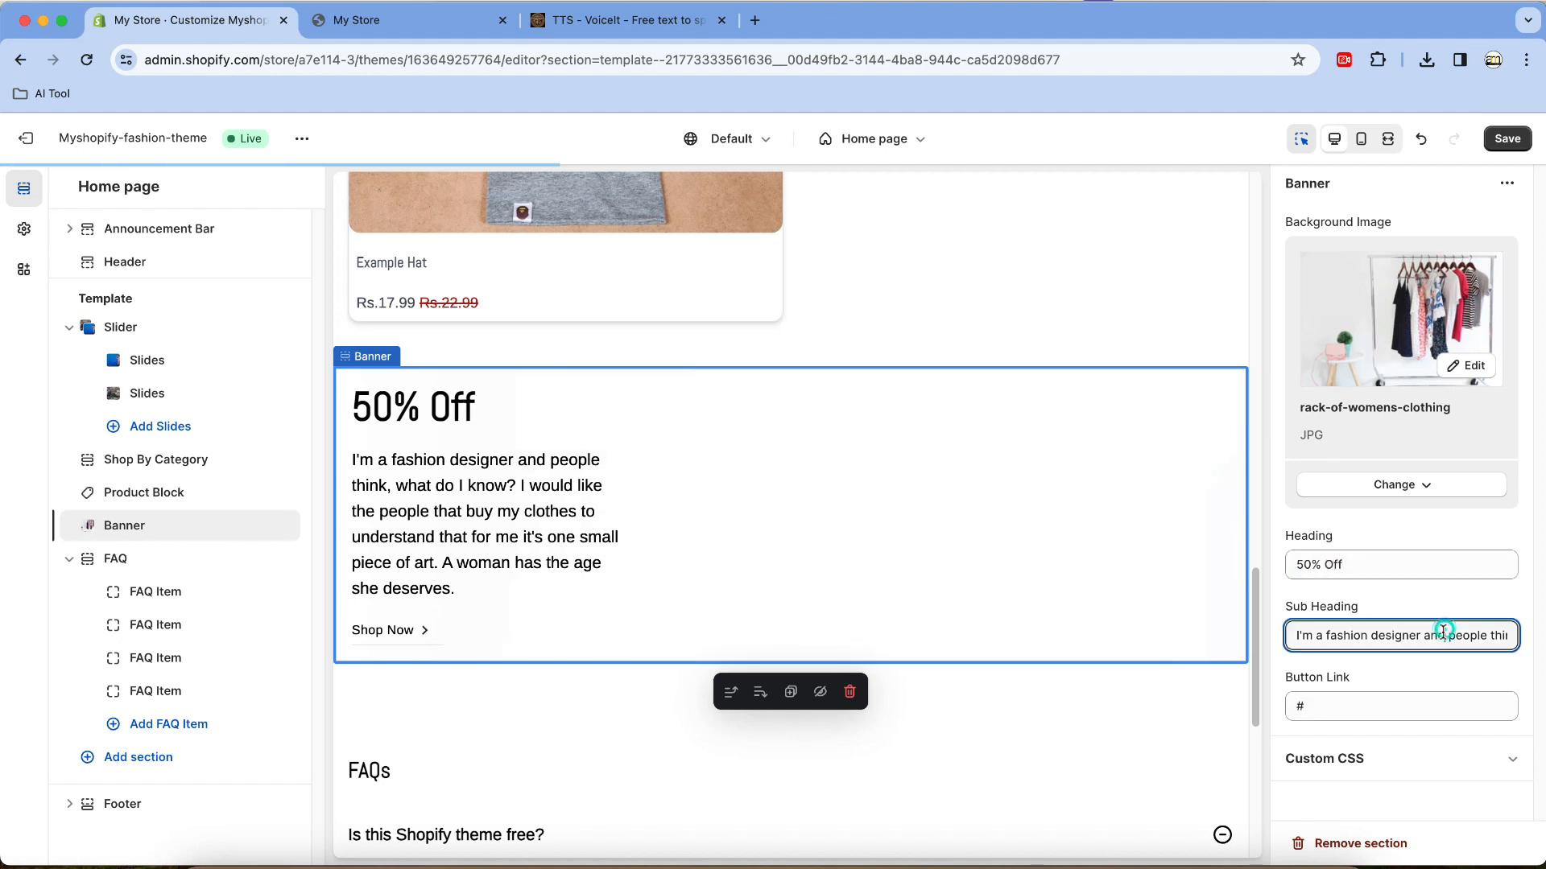
triple_click(1490, 634)
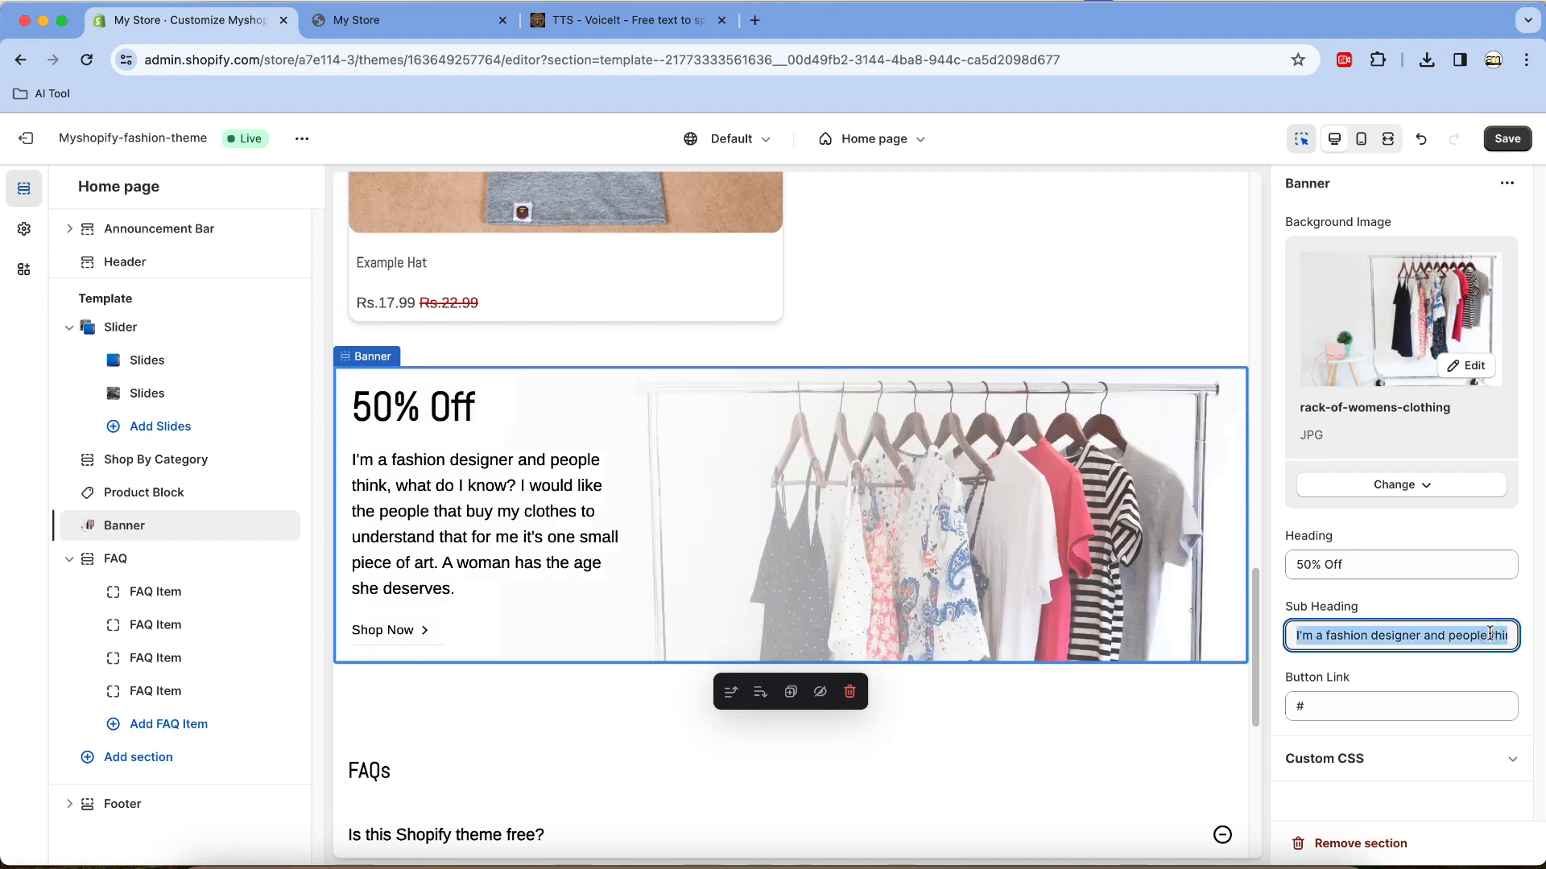
type("You")
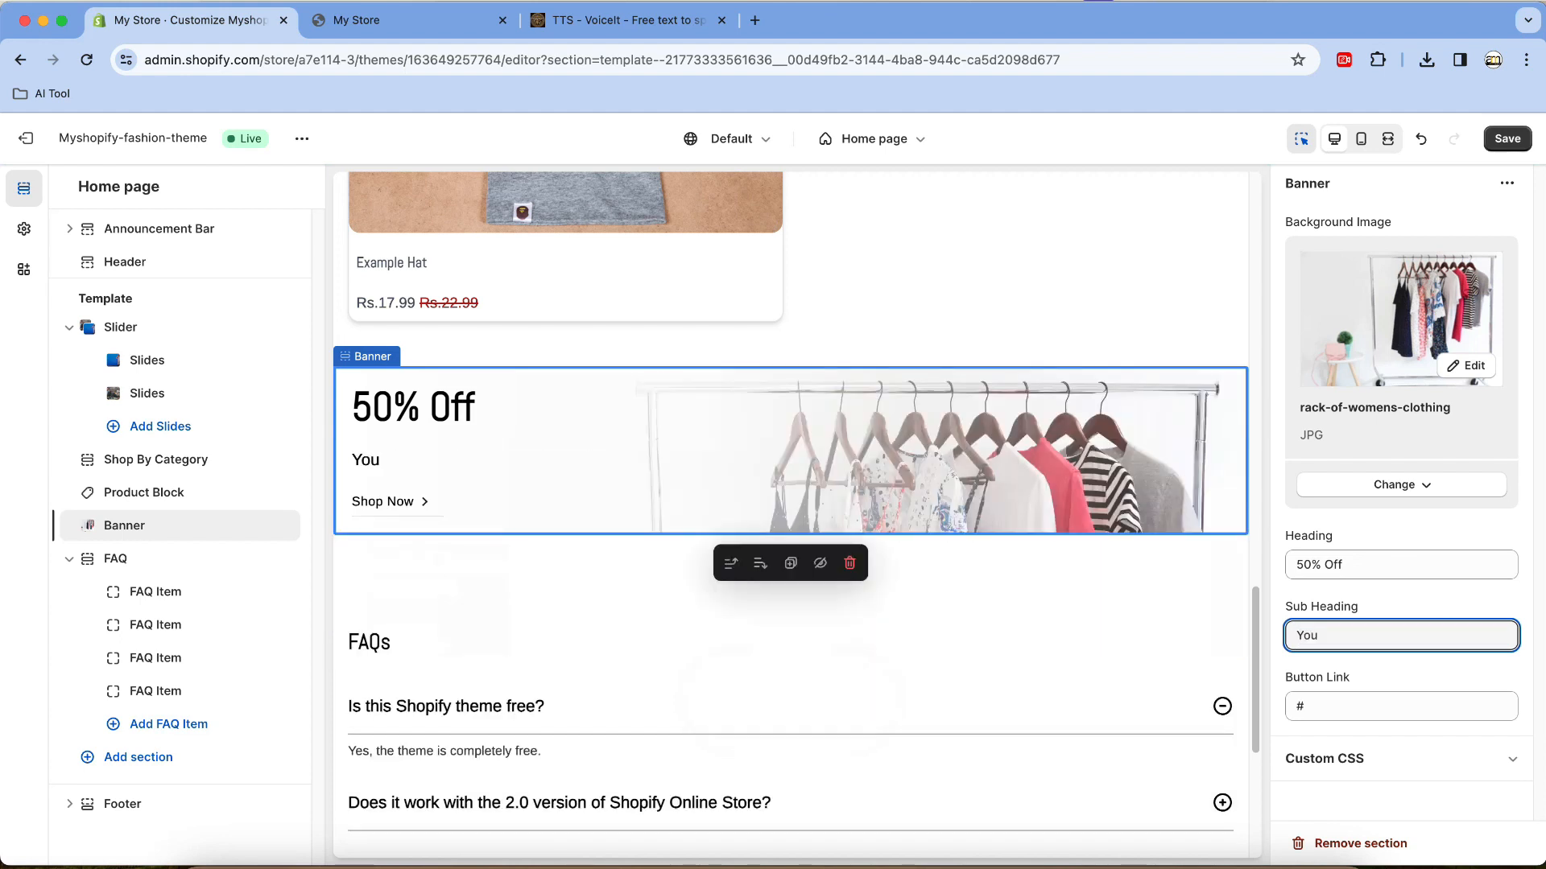
type("r Text goes here.")
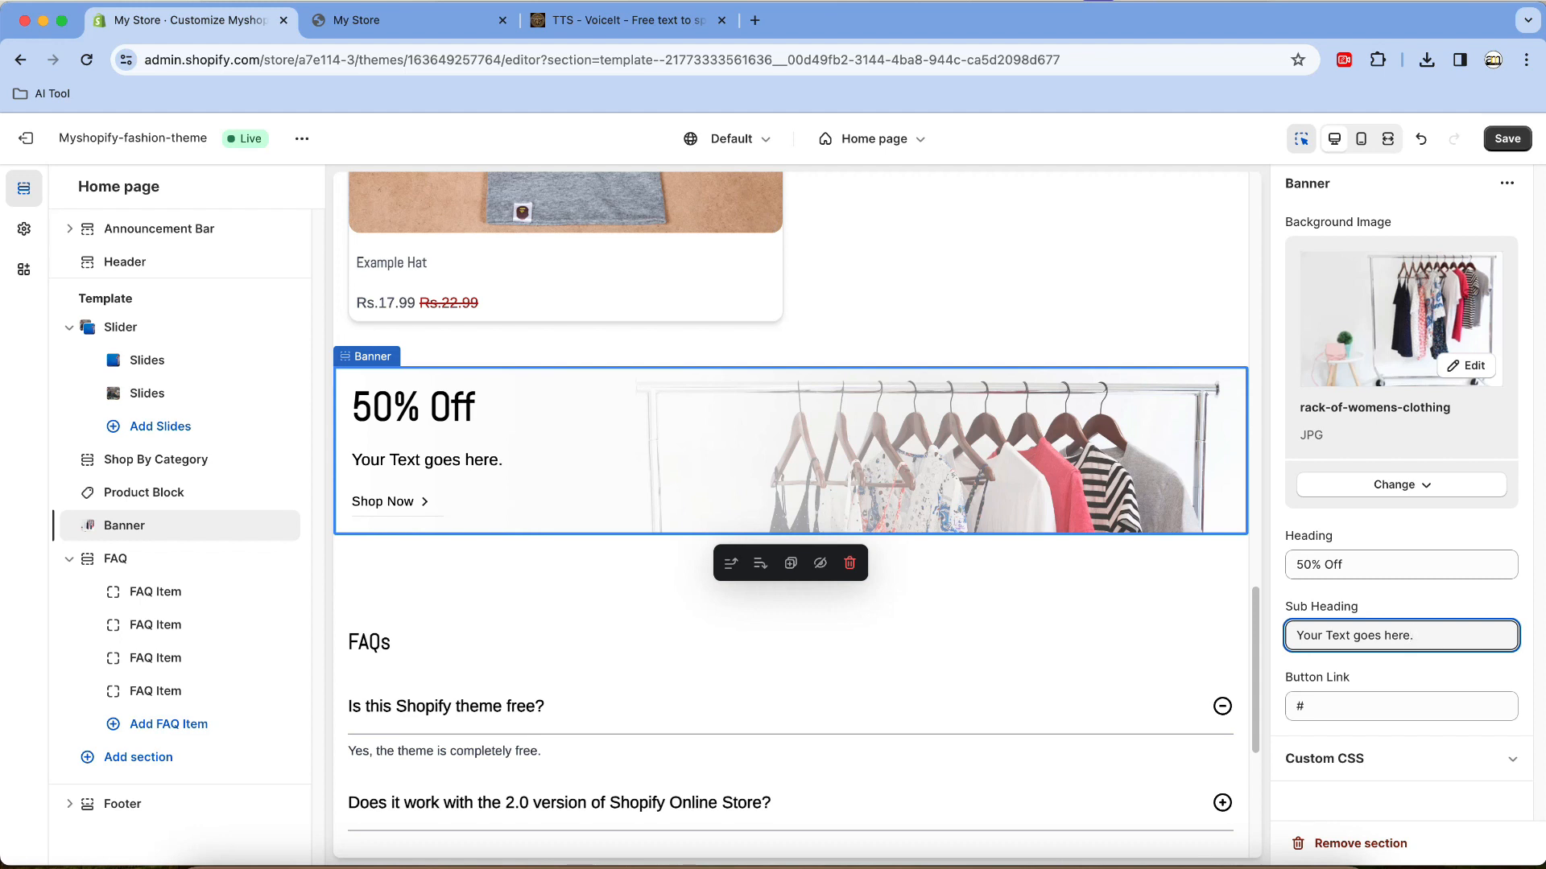
Step: Lengthen the banner's sub heading by copying its sentence until "Your Text goes here." appears six times
key("super+a")
key("super+c")
left_click(1461, 634)
key("super+v")
key("super+v")
key("super+v")
key("super+v")
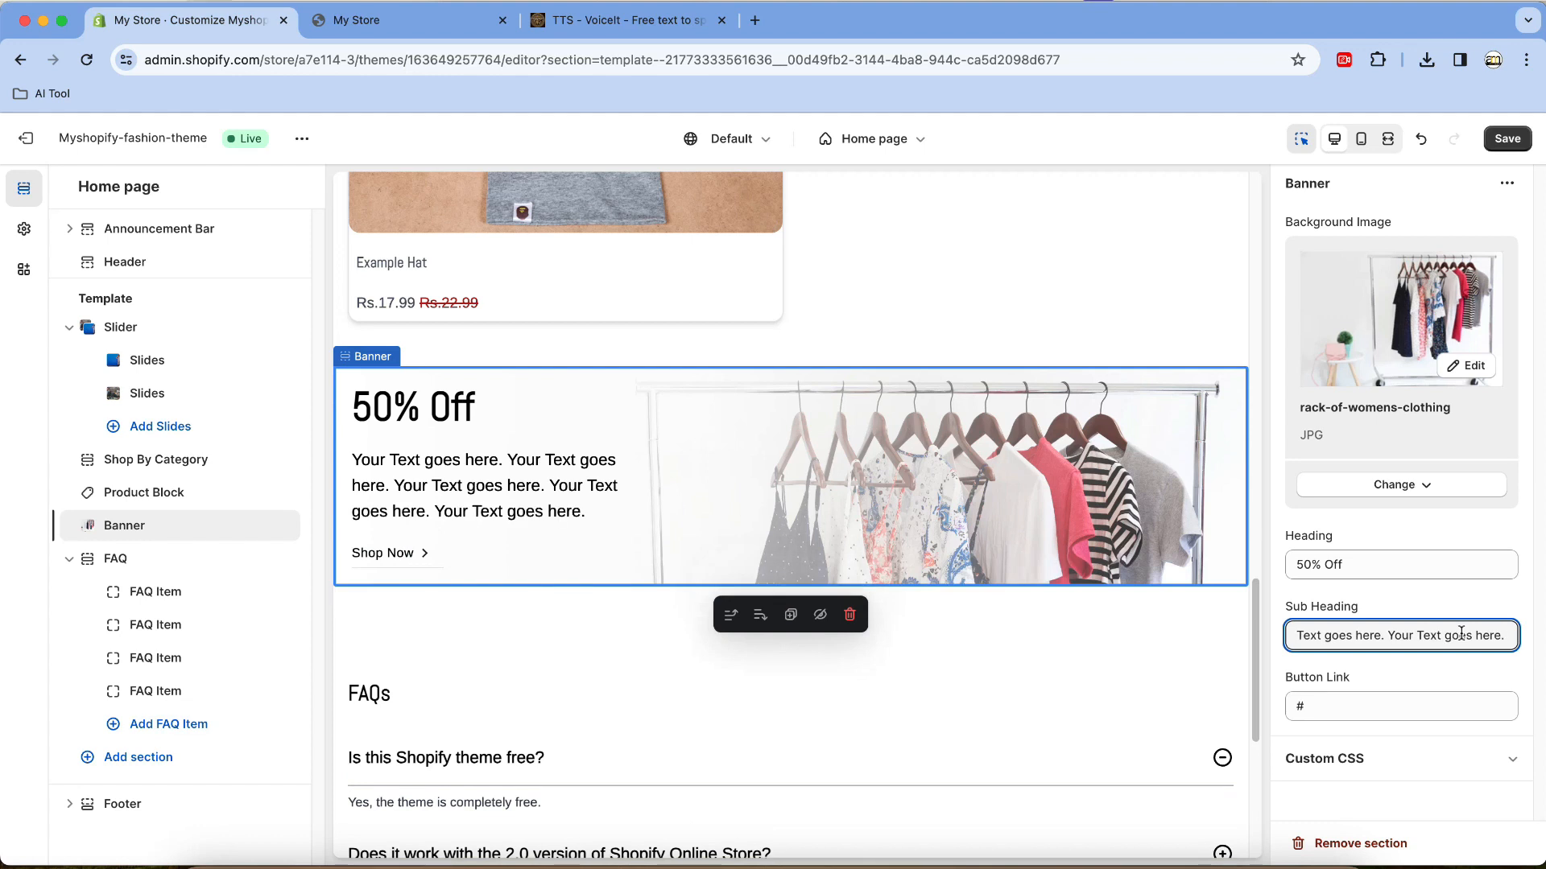
Step: Set the banner's button link to "#" and save the theme changes
left_click(1299, 710)
double_click(1333, 705)
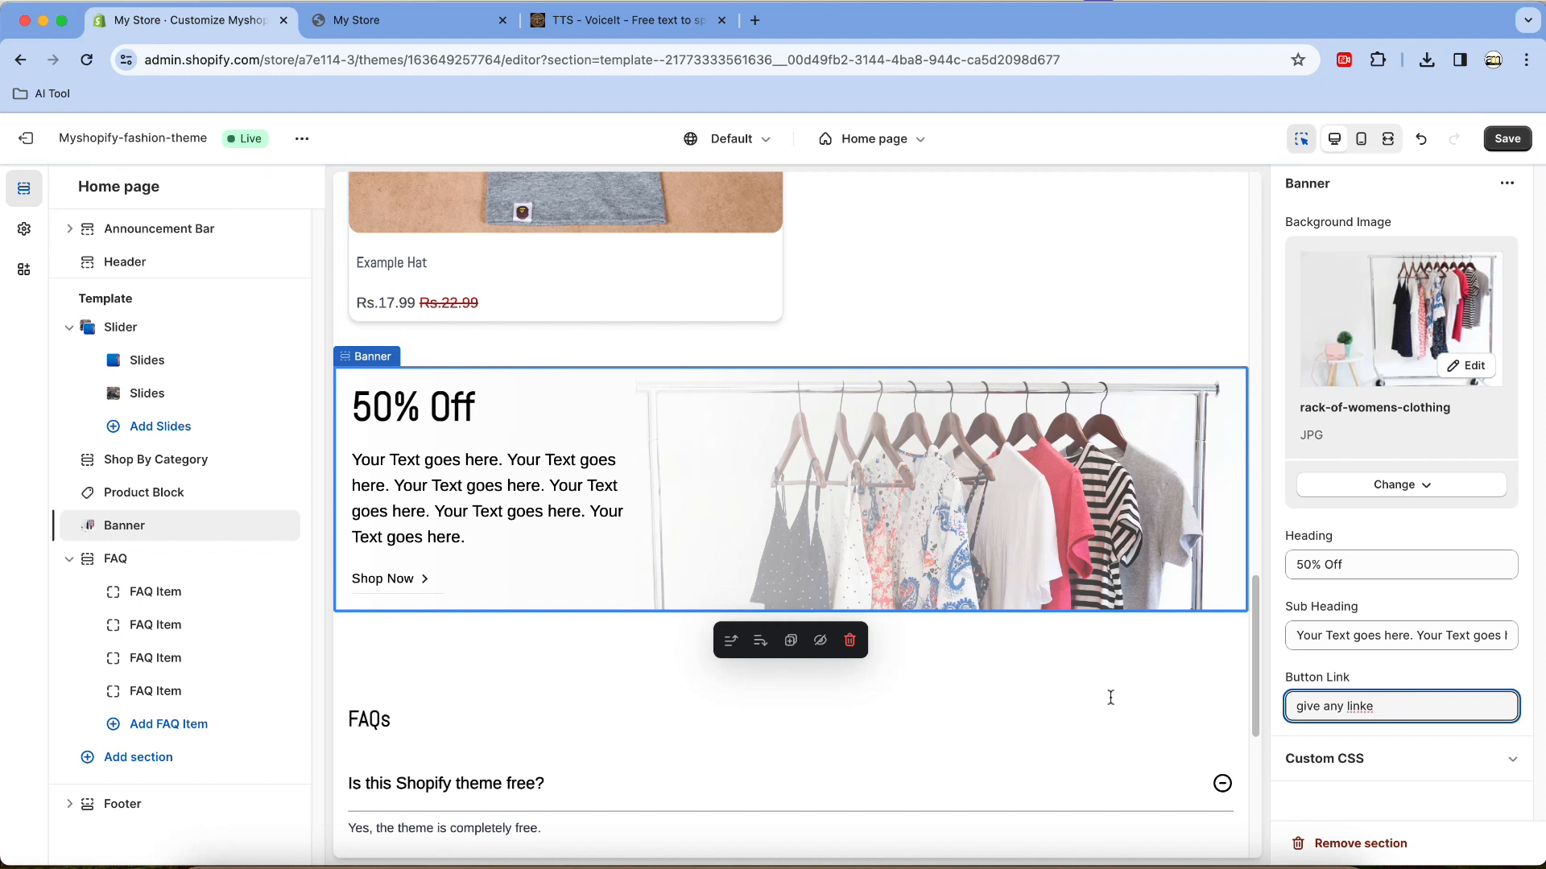
triple_click(1402, 706)
type("#")
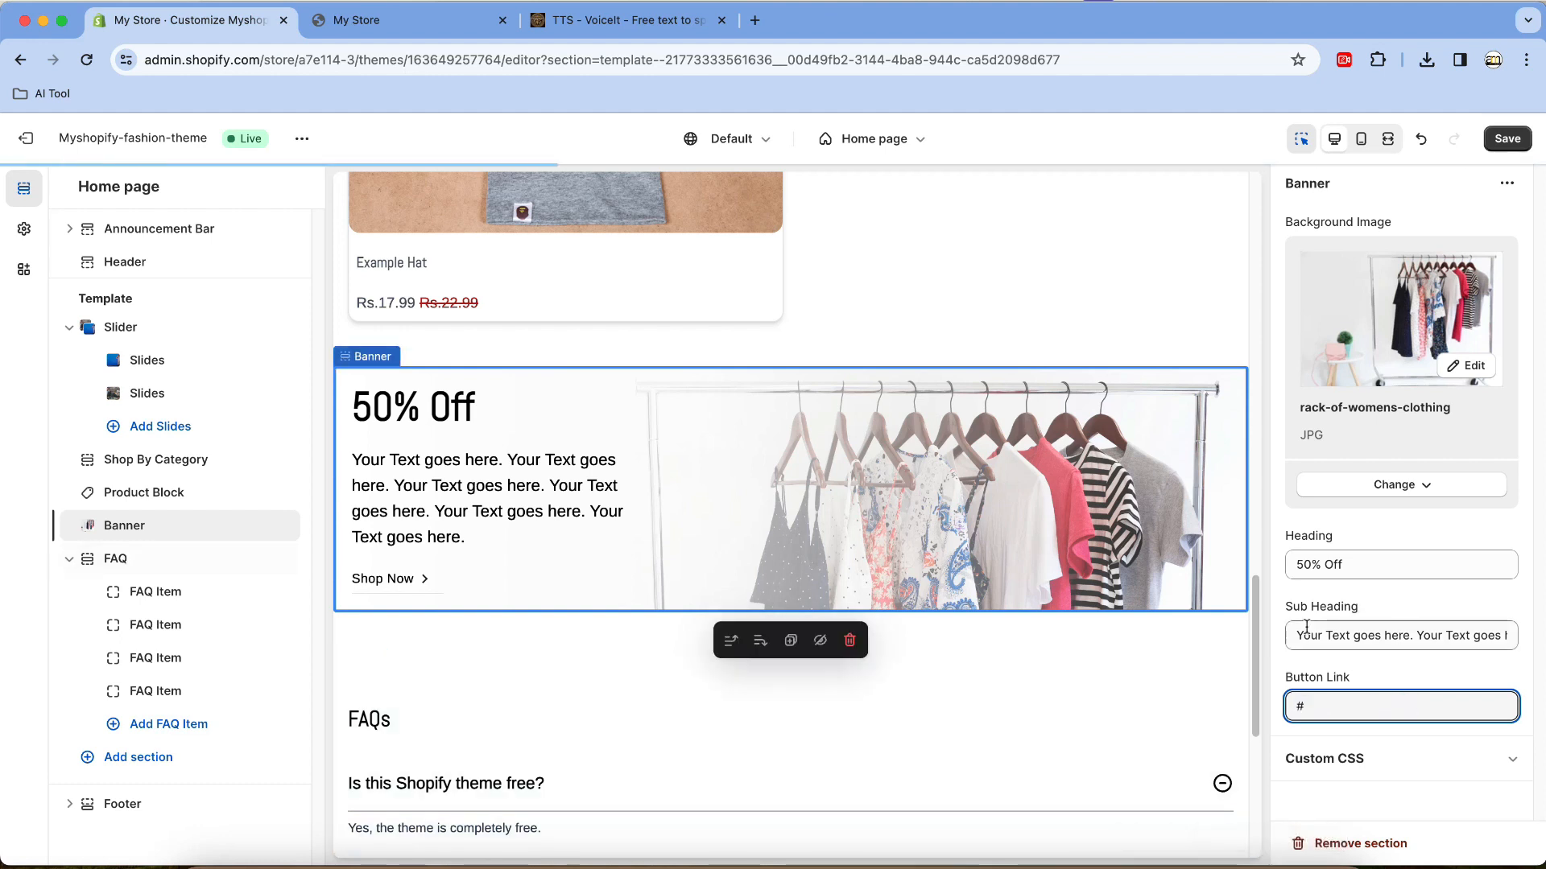
left_click(1510, 137)
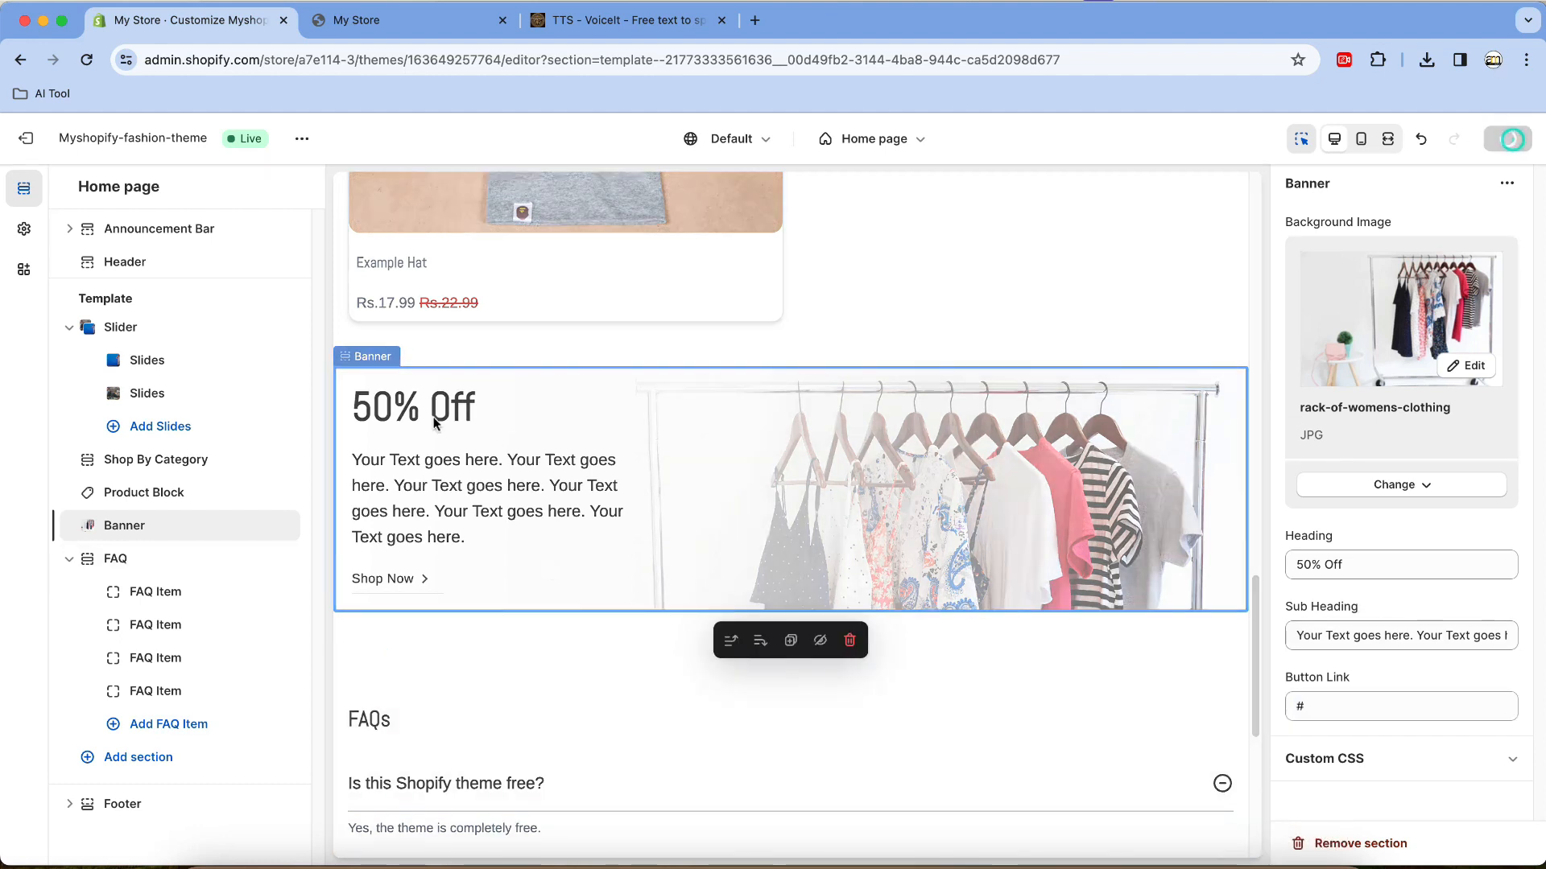
Step: Reload the live storefront and review the Shop by categories, Best Seller and banner sections
left_click(385, 26)
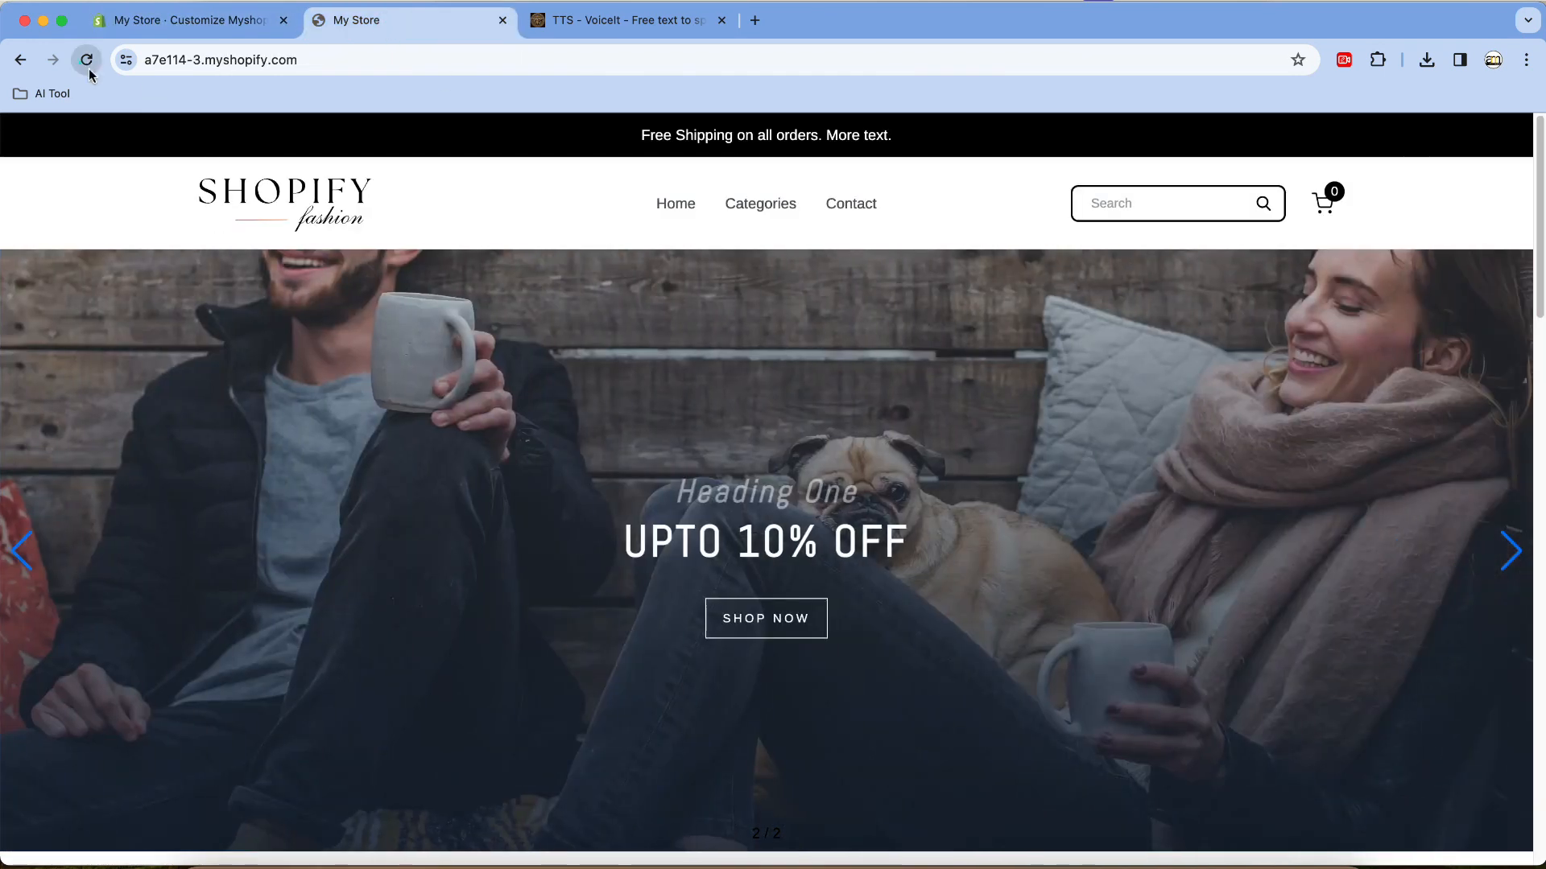
left_click(84, 61)
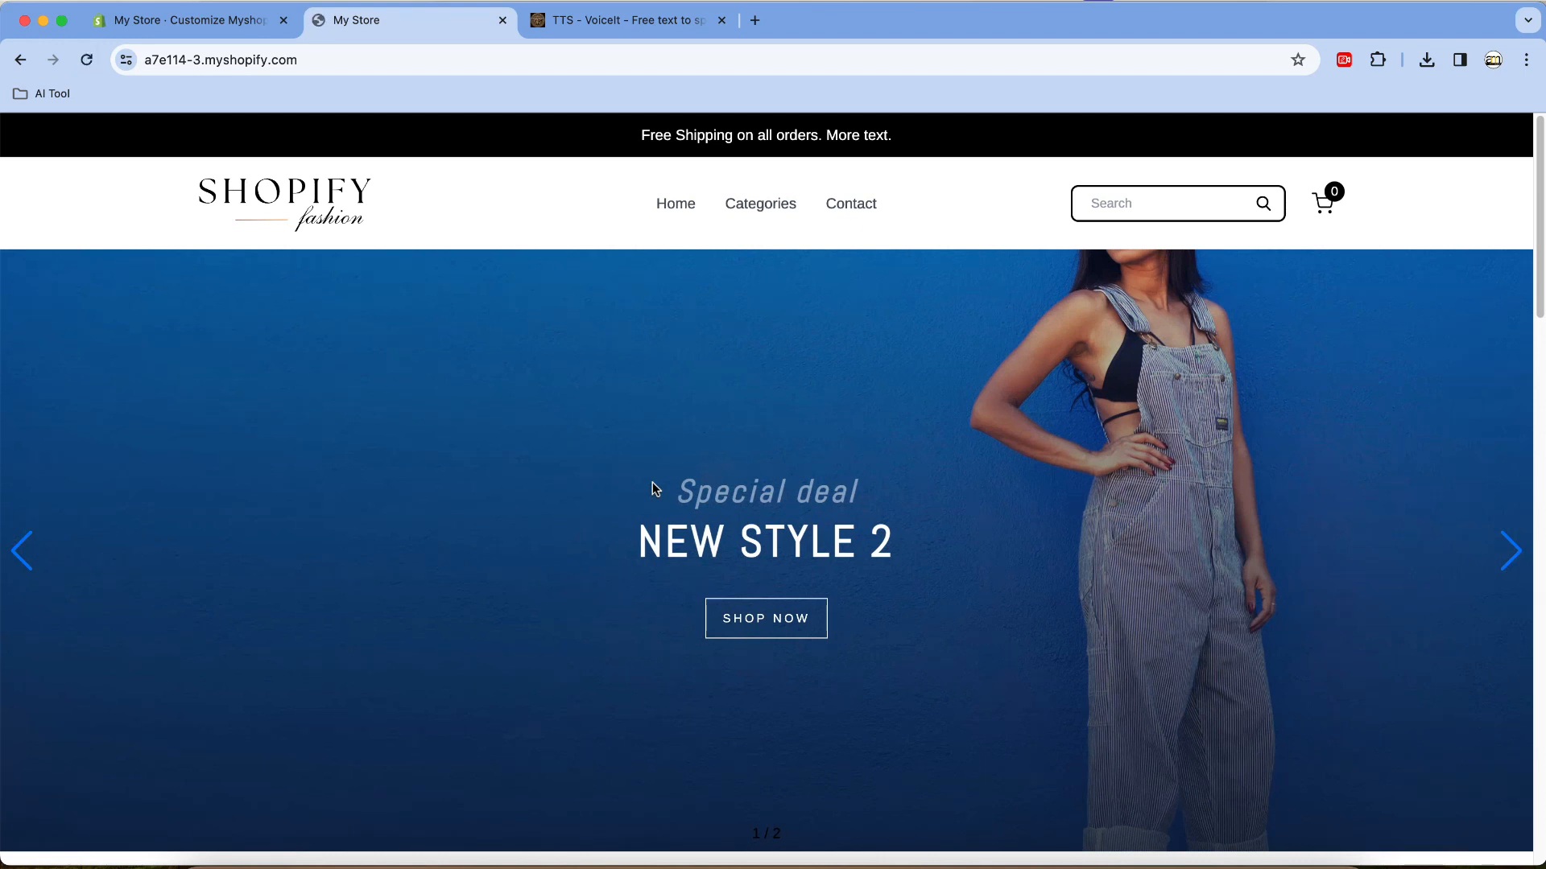
scroll(656, 489, "down", 6)
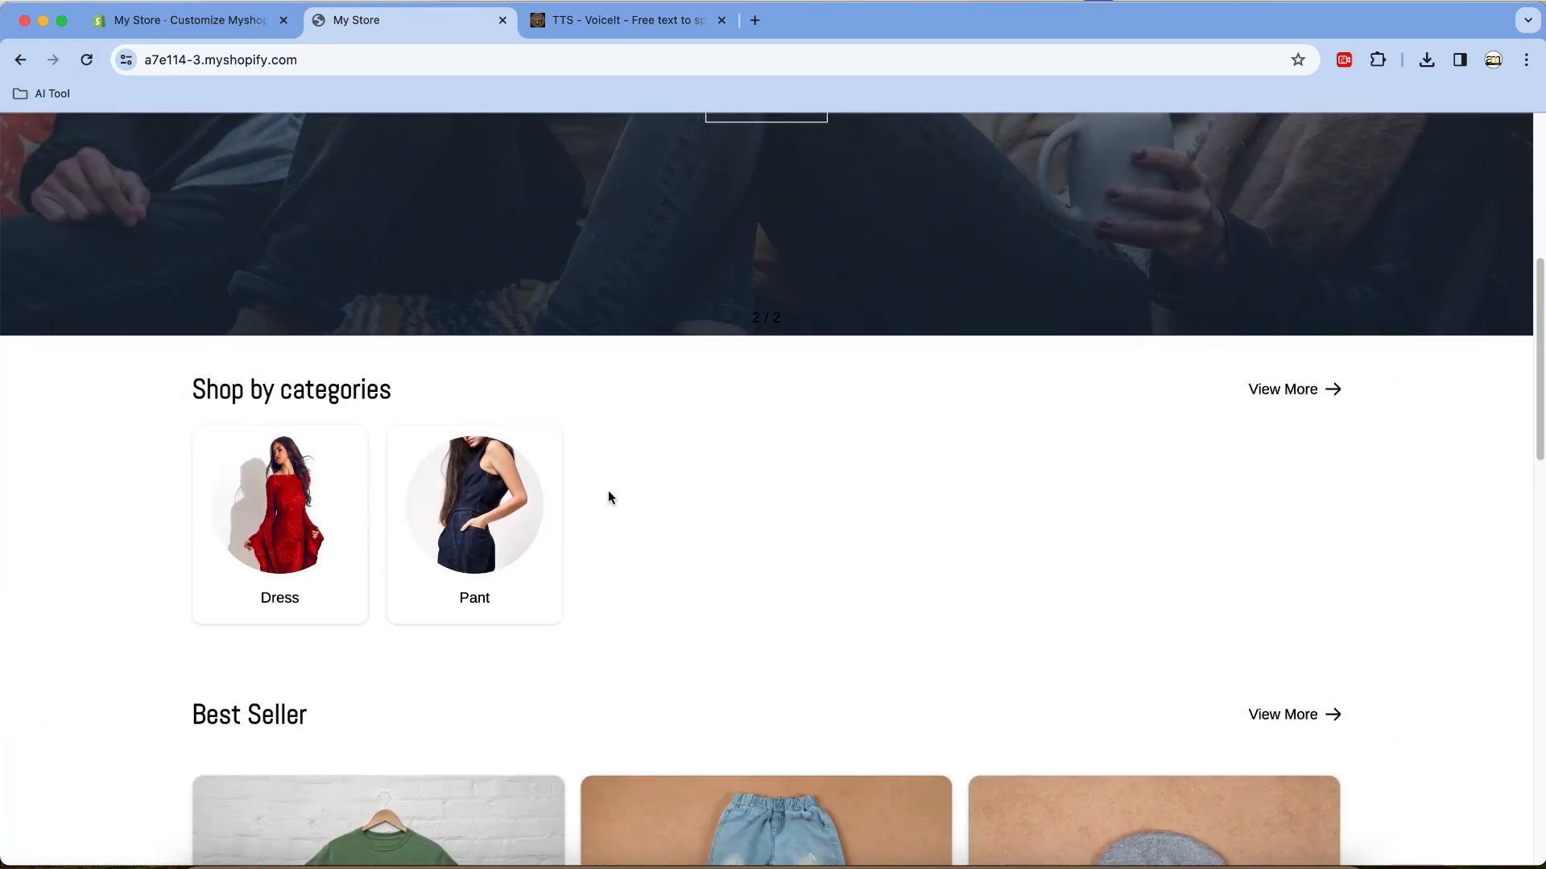
scroll(609, 496, "down", 6)
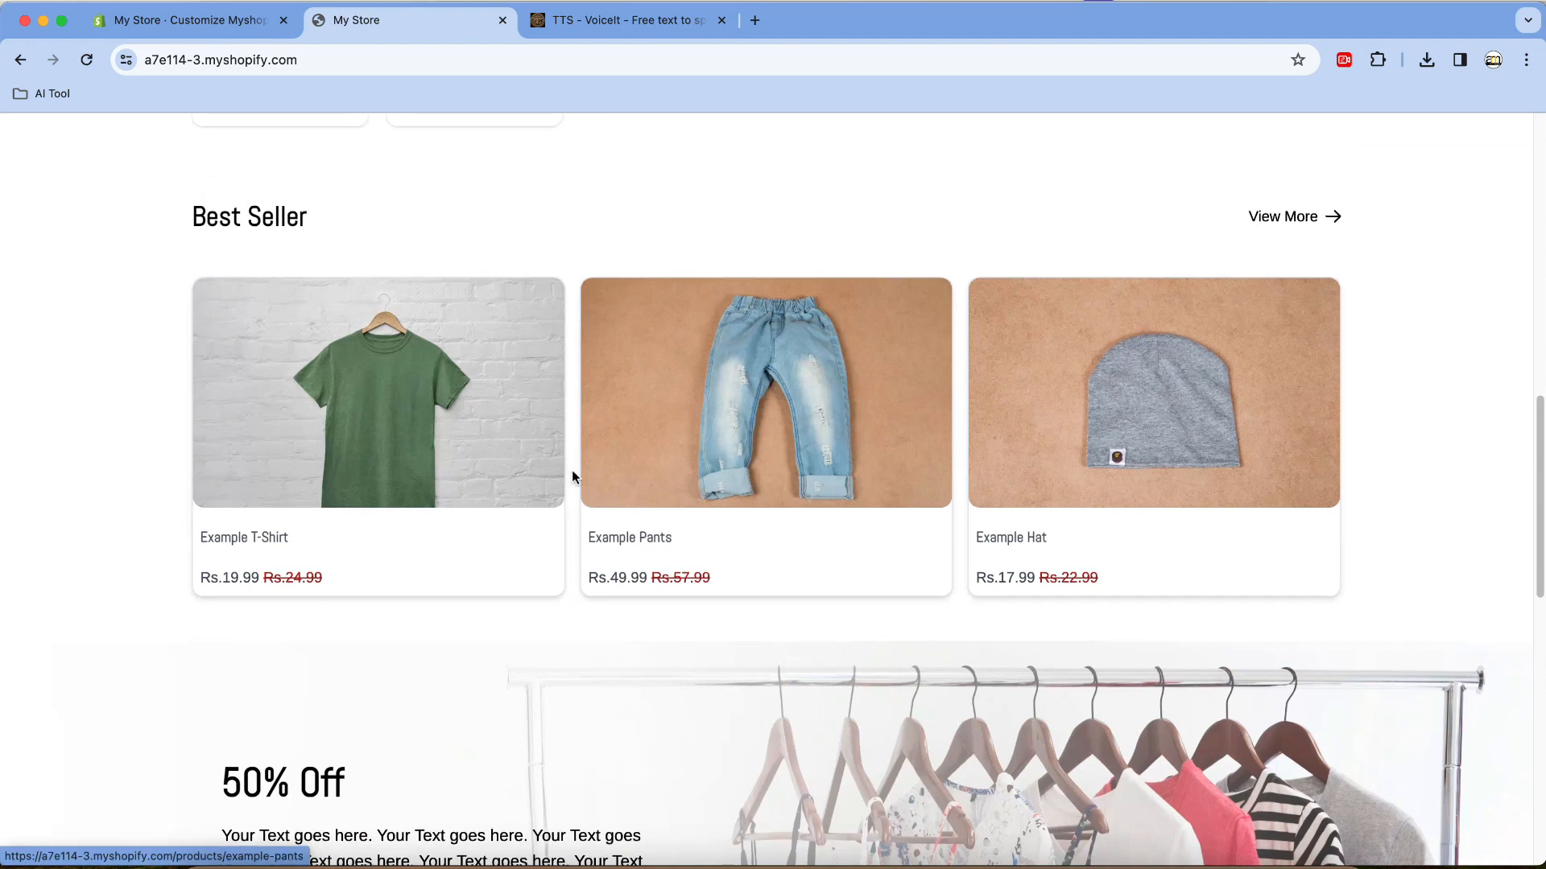
Step: Set the Product Block's title to "Best Seller" and save the theme changes
scroll(571, 475, "down", 5)
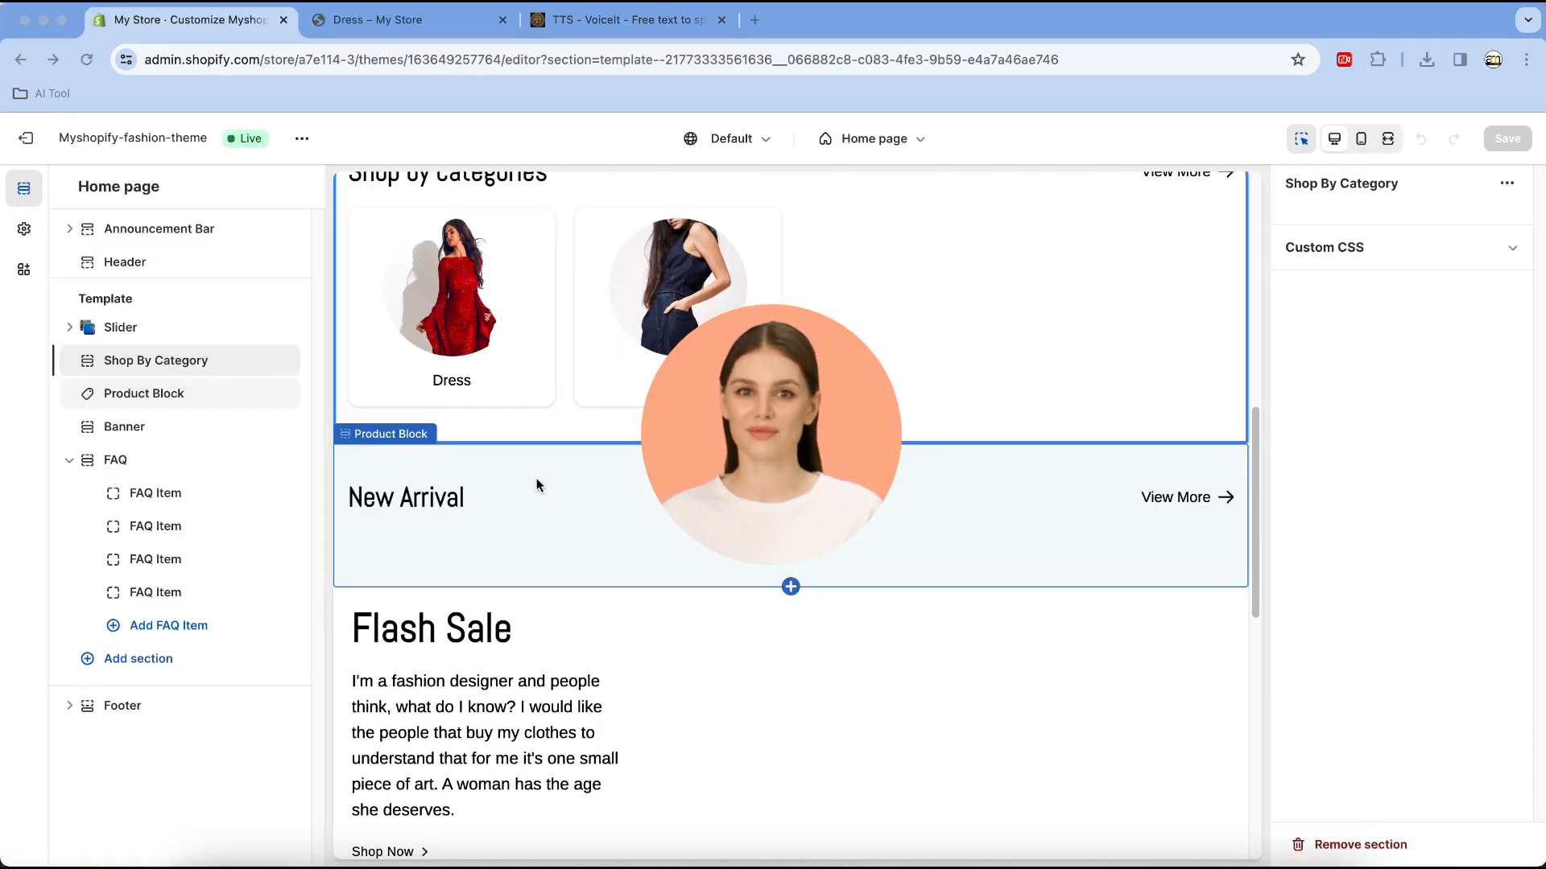
left_click(146, 395)
left_click(146, 395)
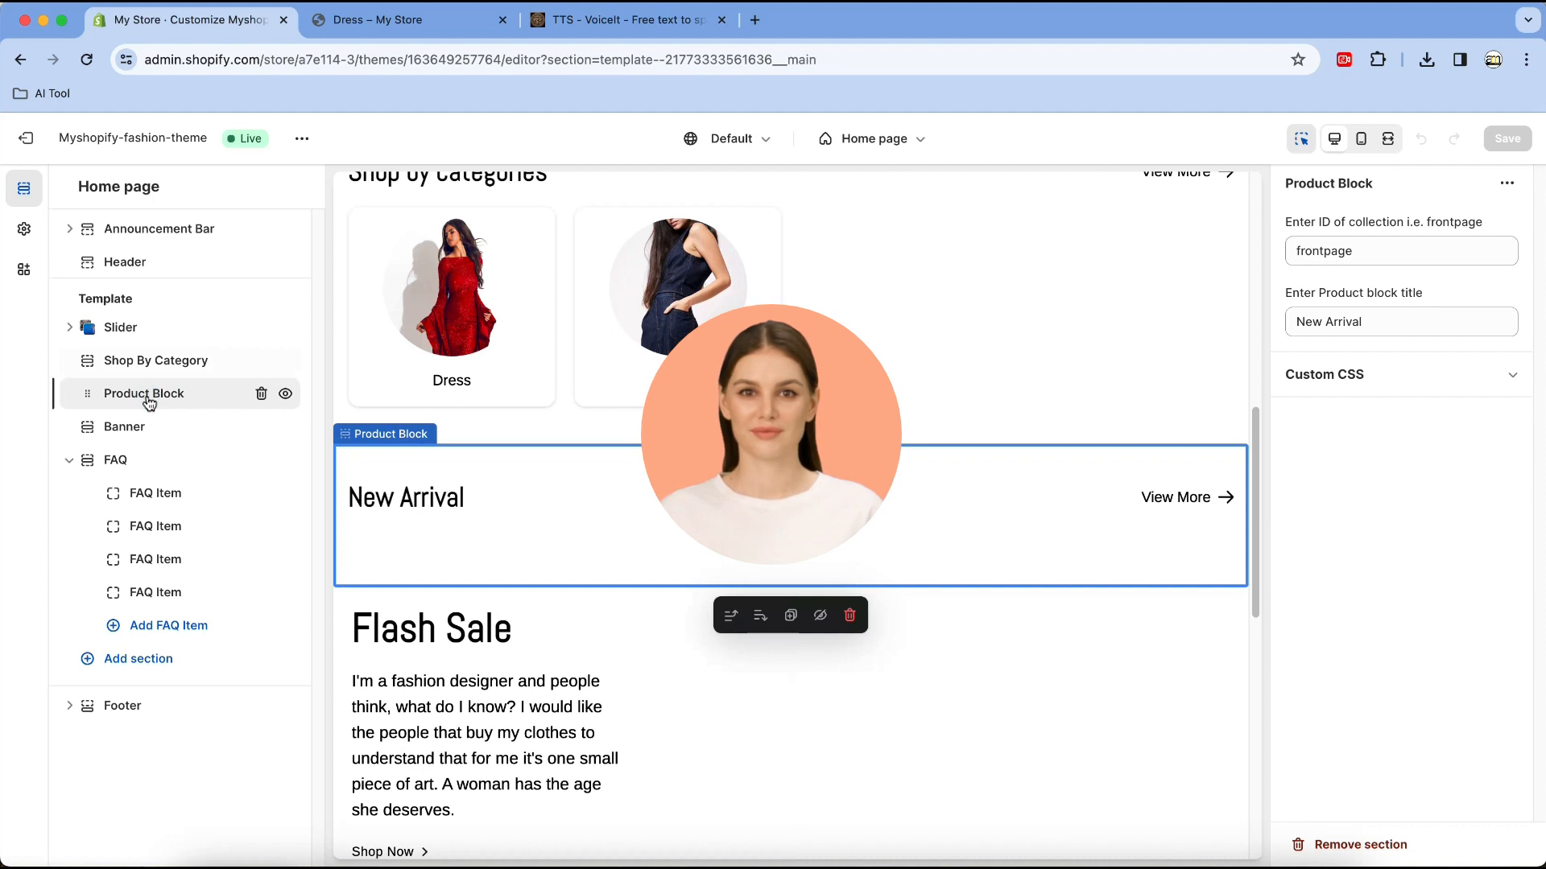
left_click(1377, 255)
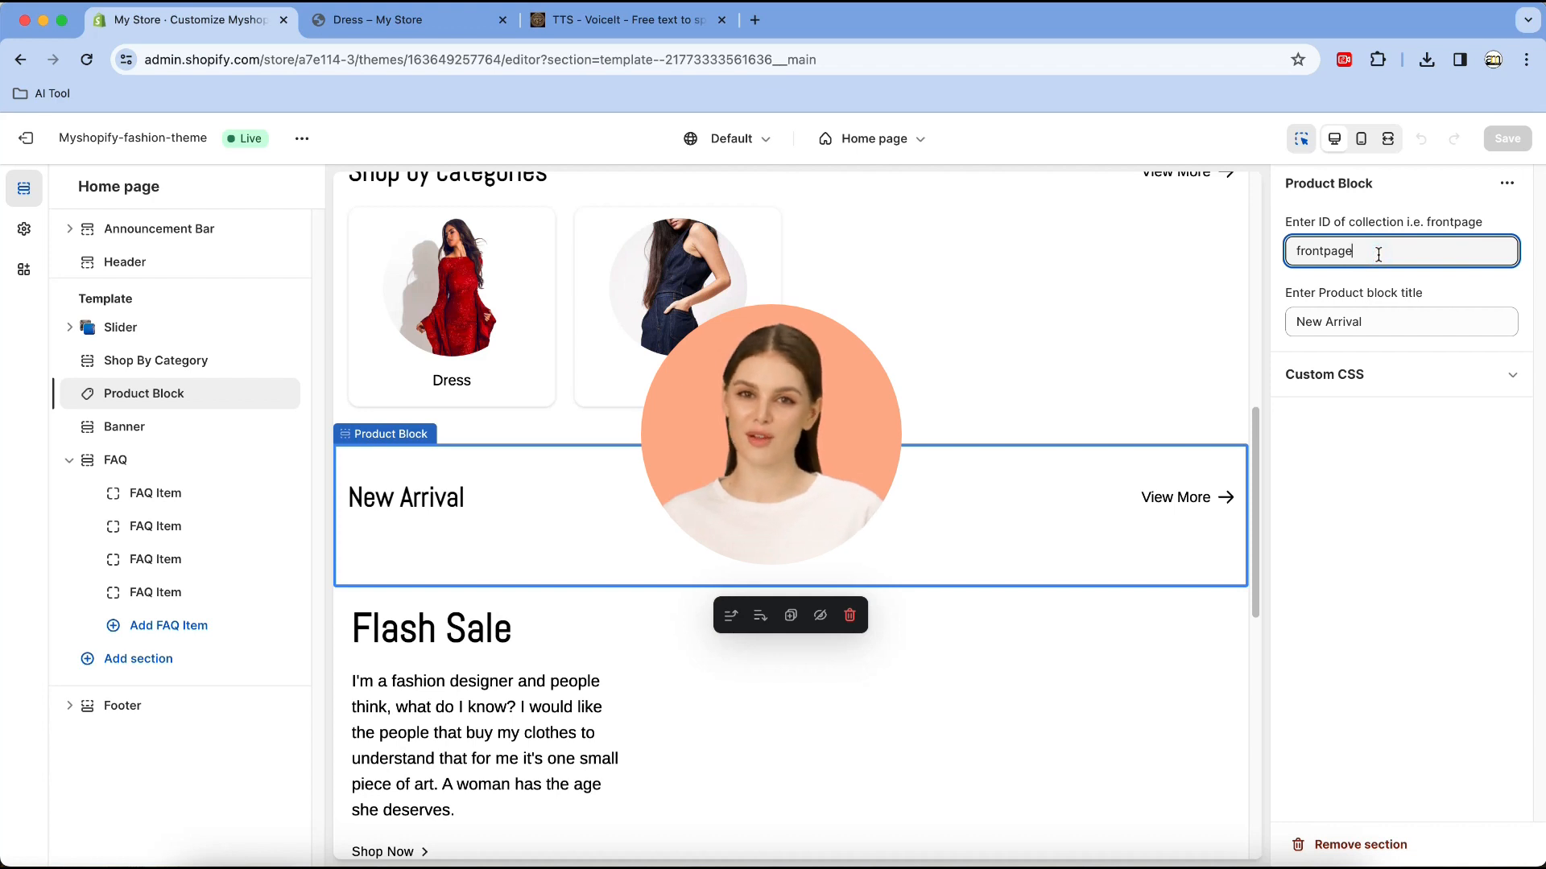
left_click(1388, 322)
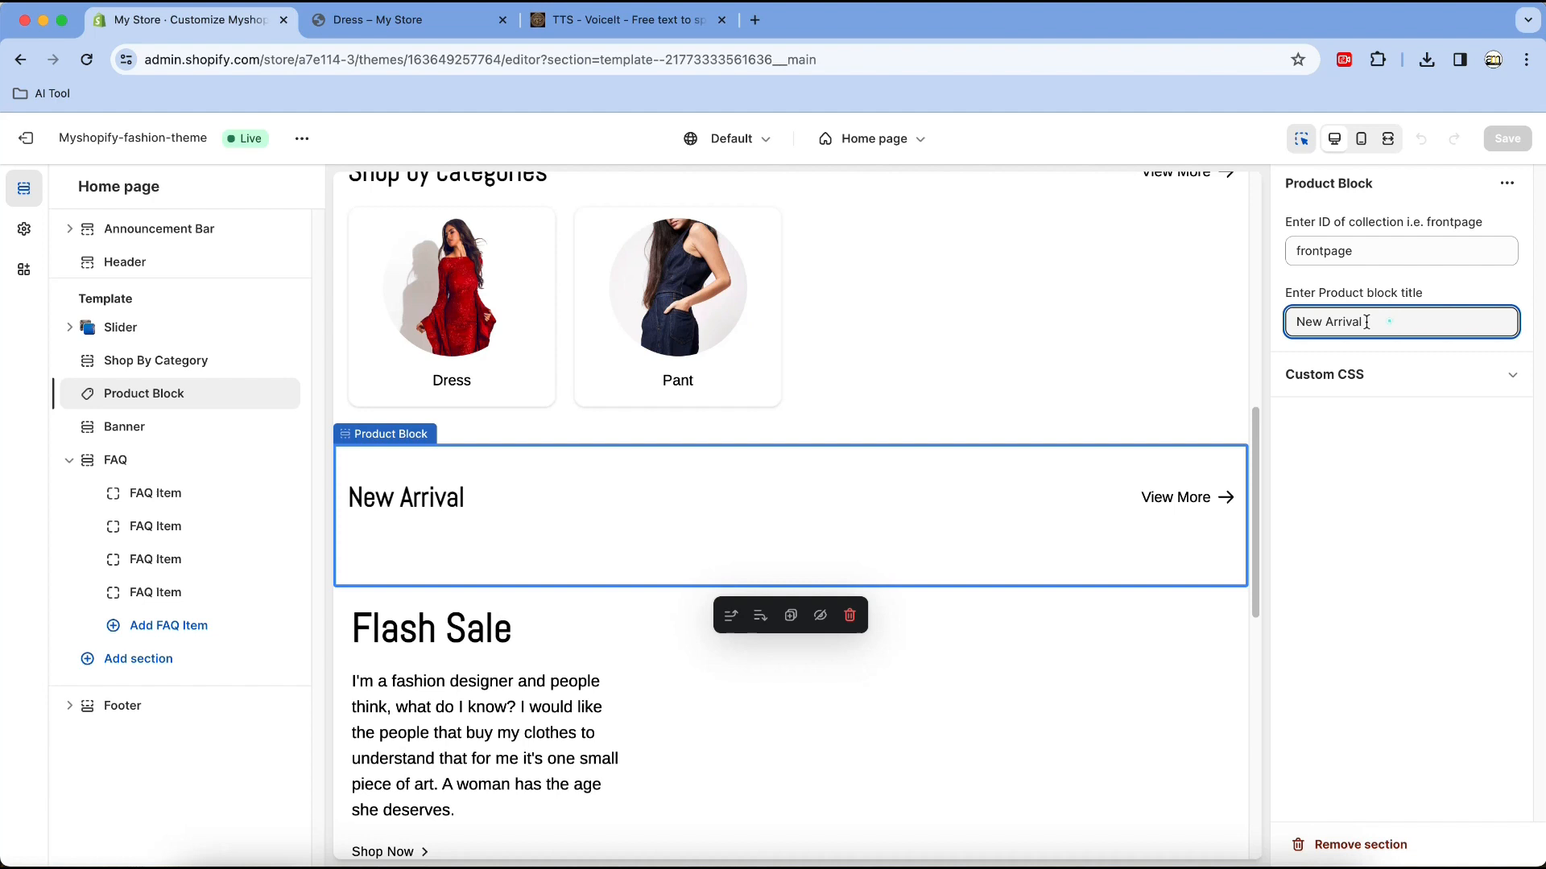
triple_click(1388, 321)
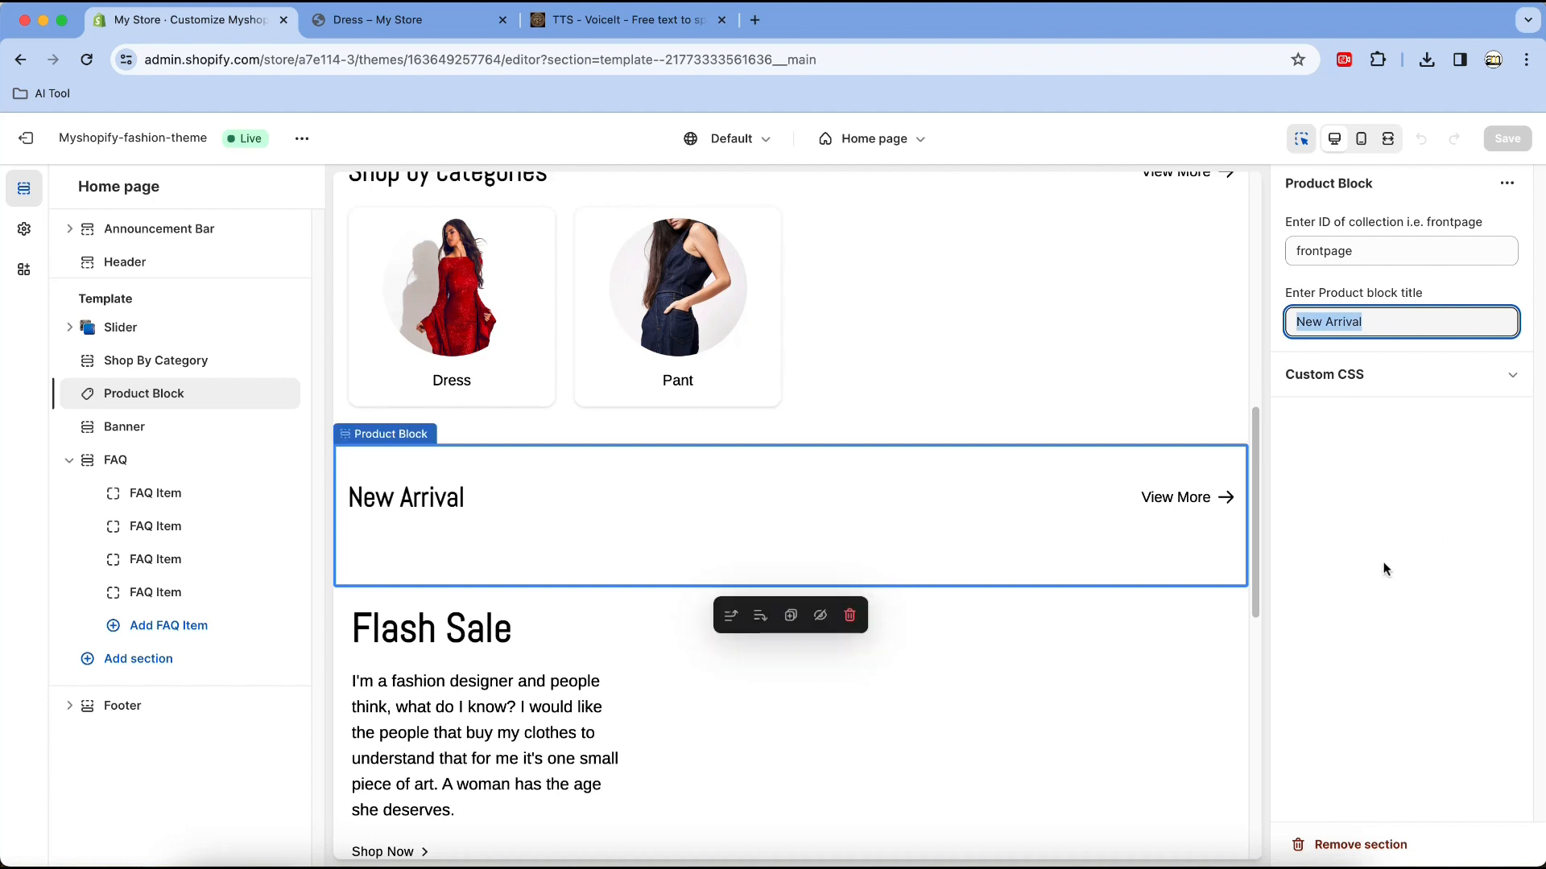
type("BEst Seller")
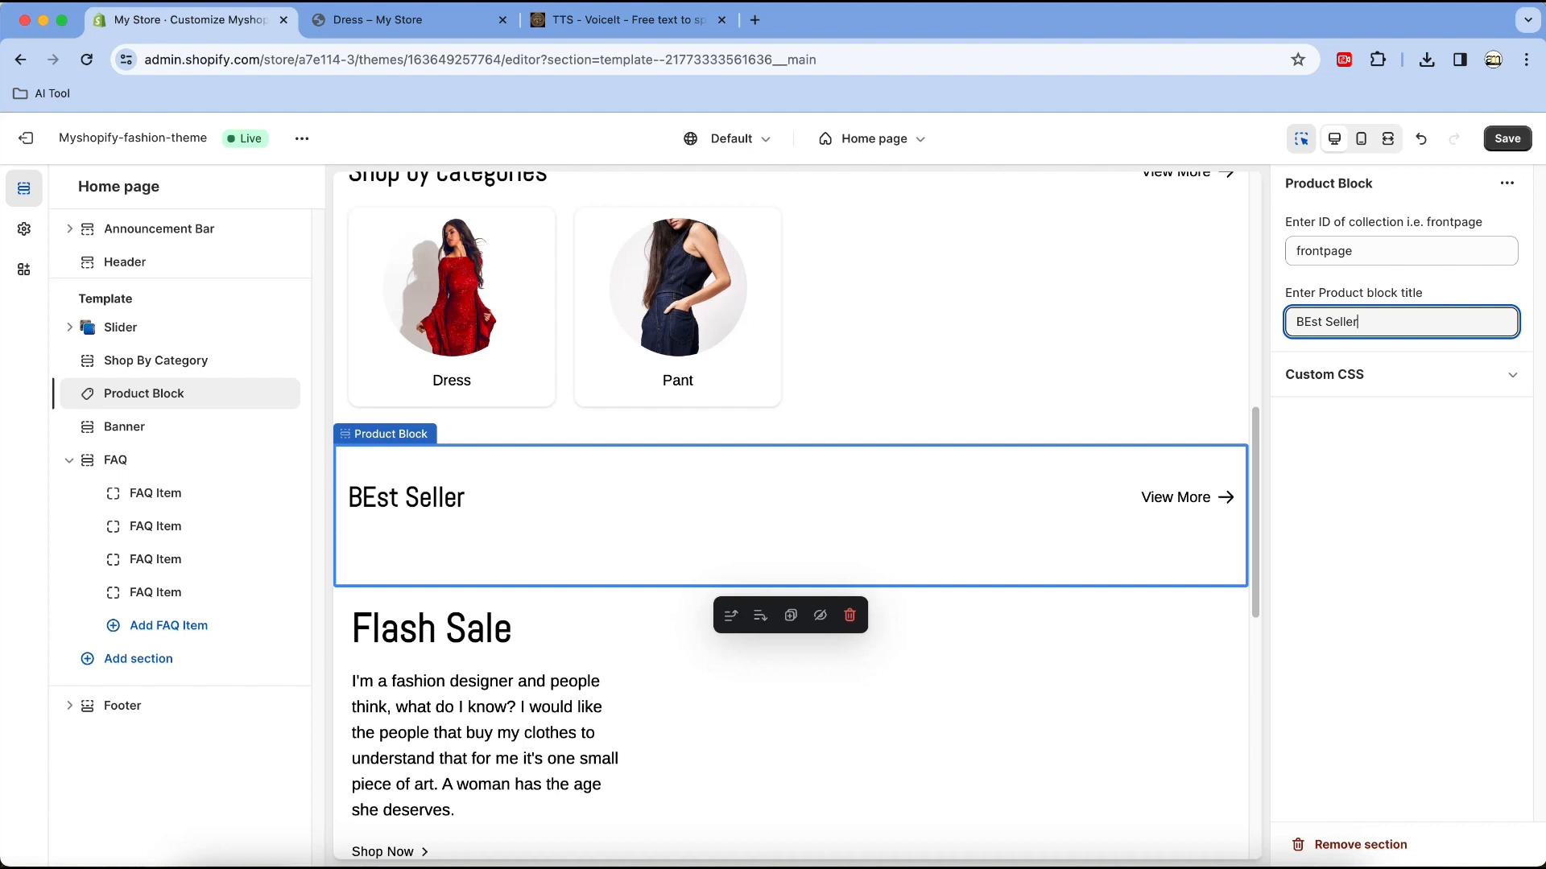
left_click(1311, 324)
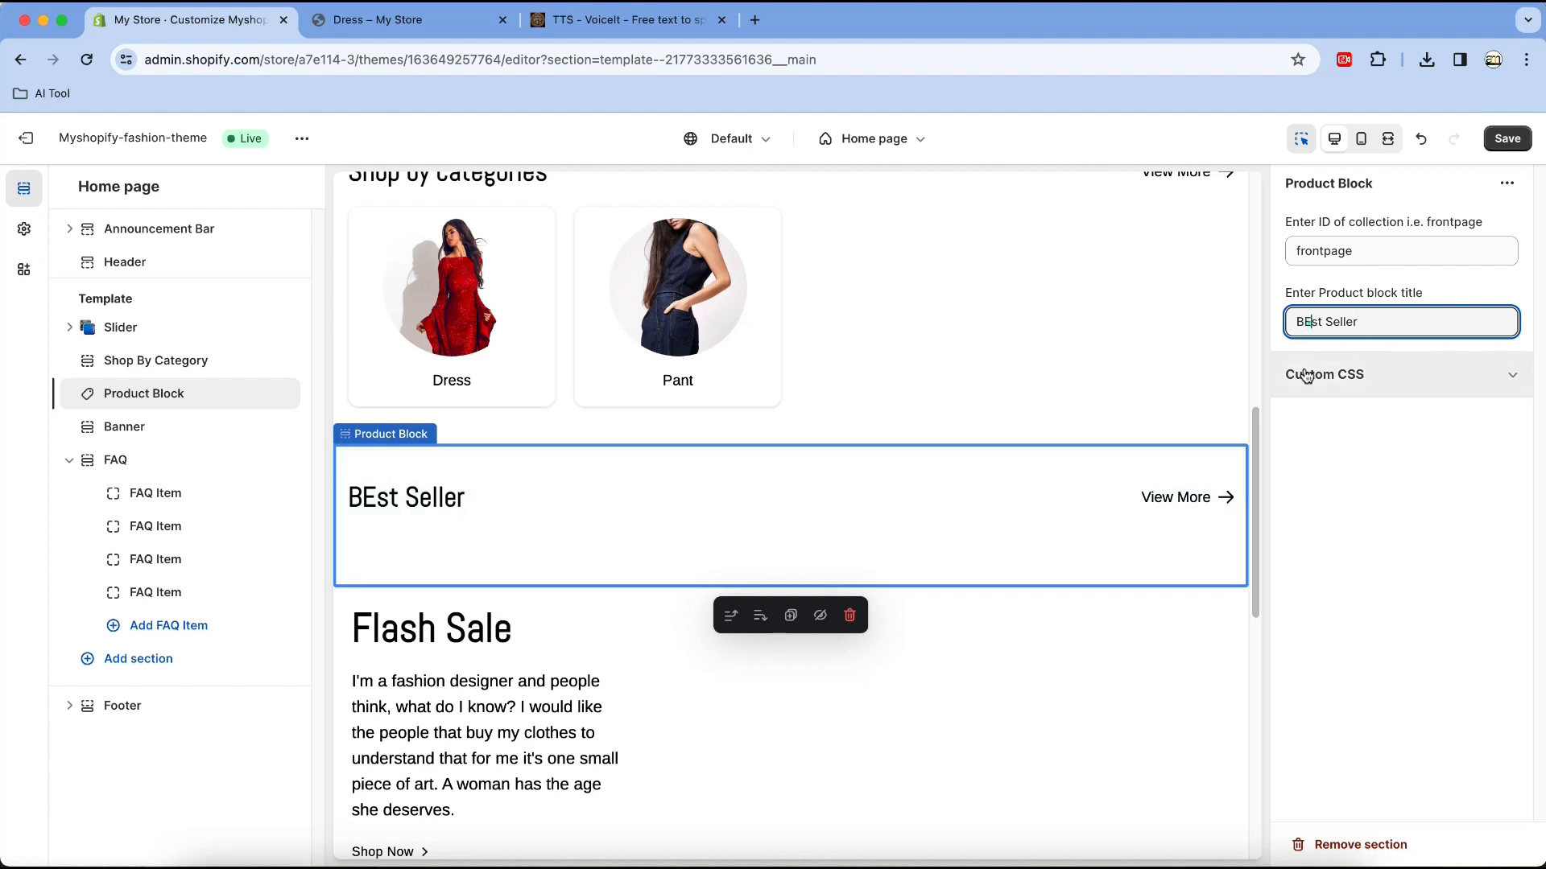
key("BackSpace")
type("e")
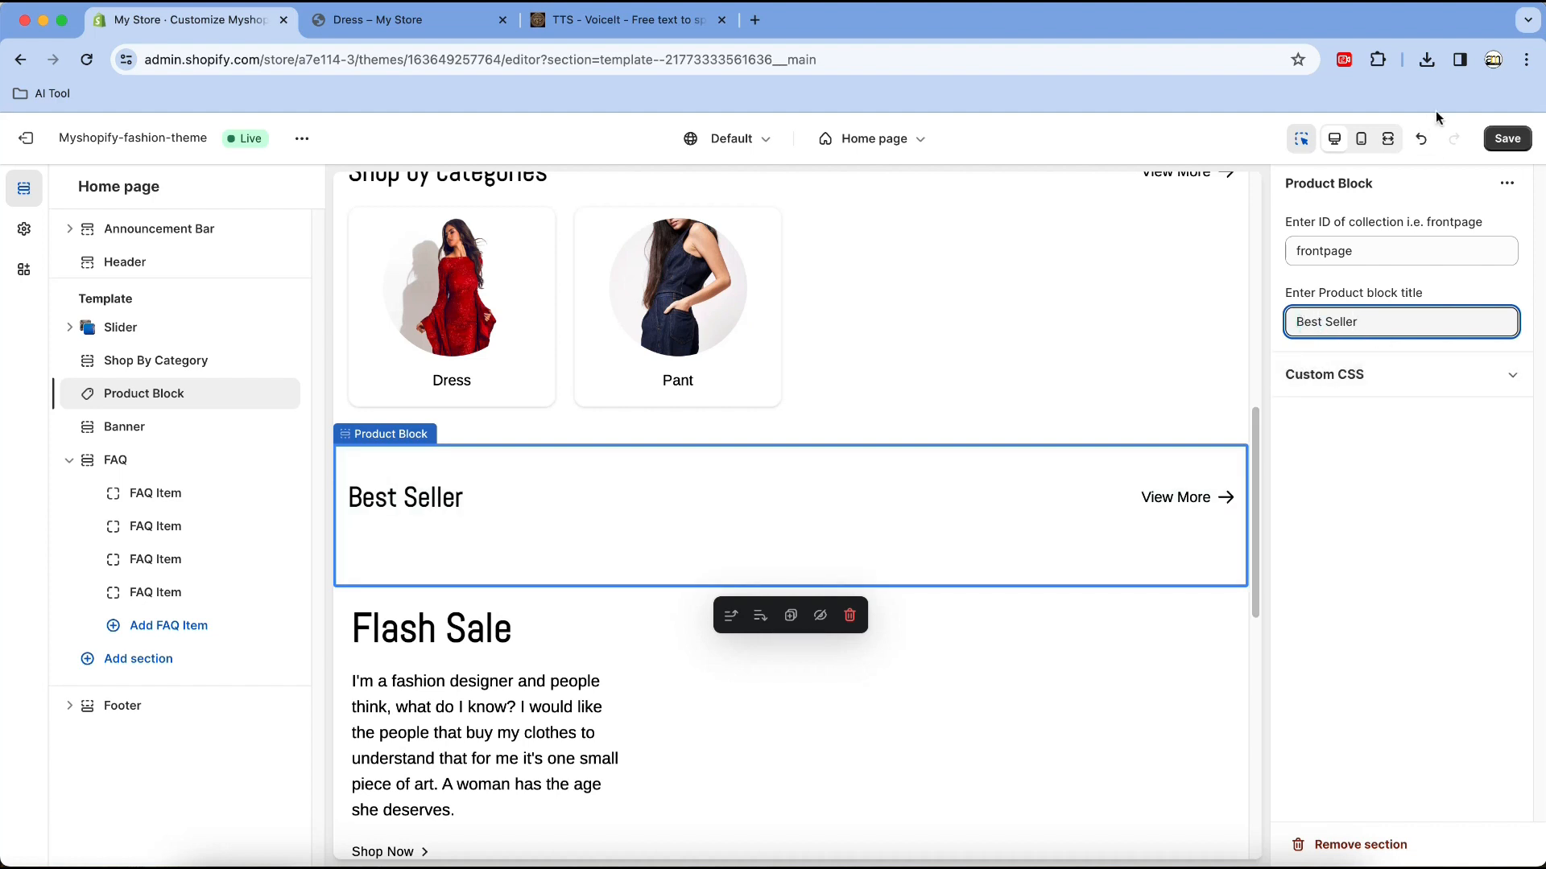
left_click(1508, 139)
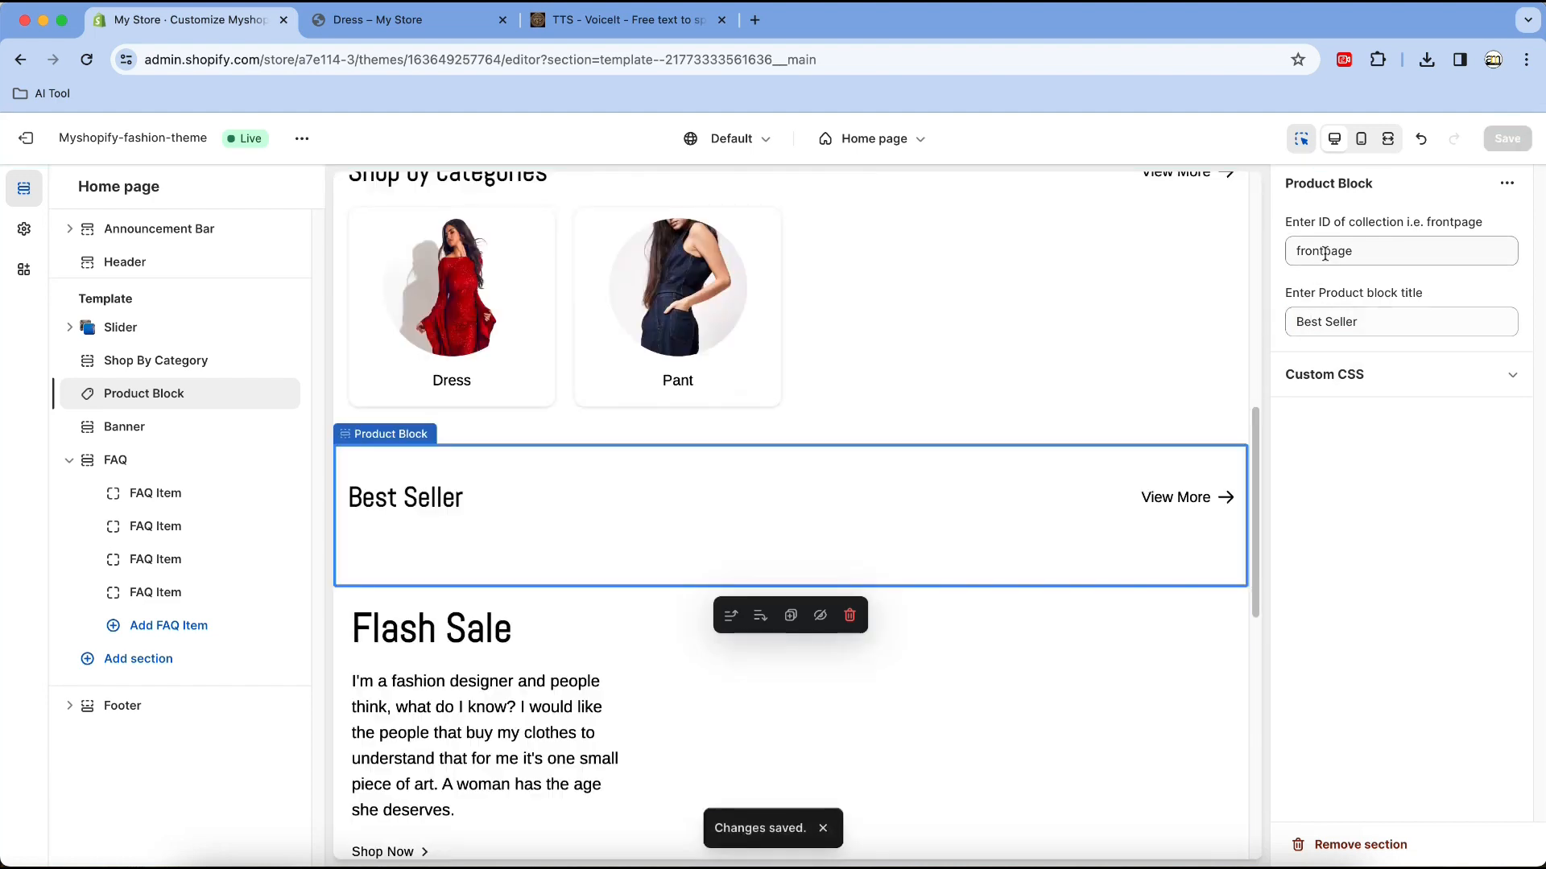
Step: Leave the theme editor, open the Dress collection and look up its URL handle in the search engine listing
double_click(1326, 253)
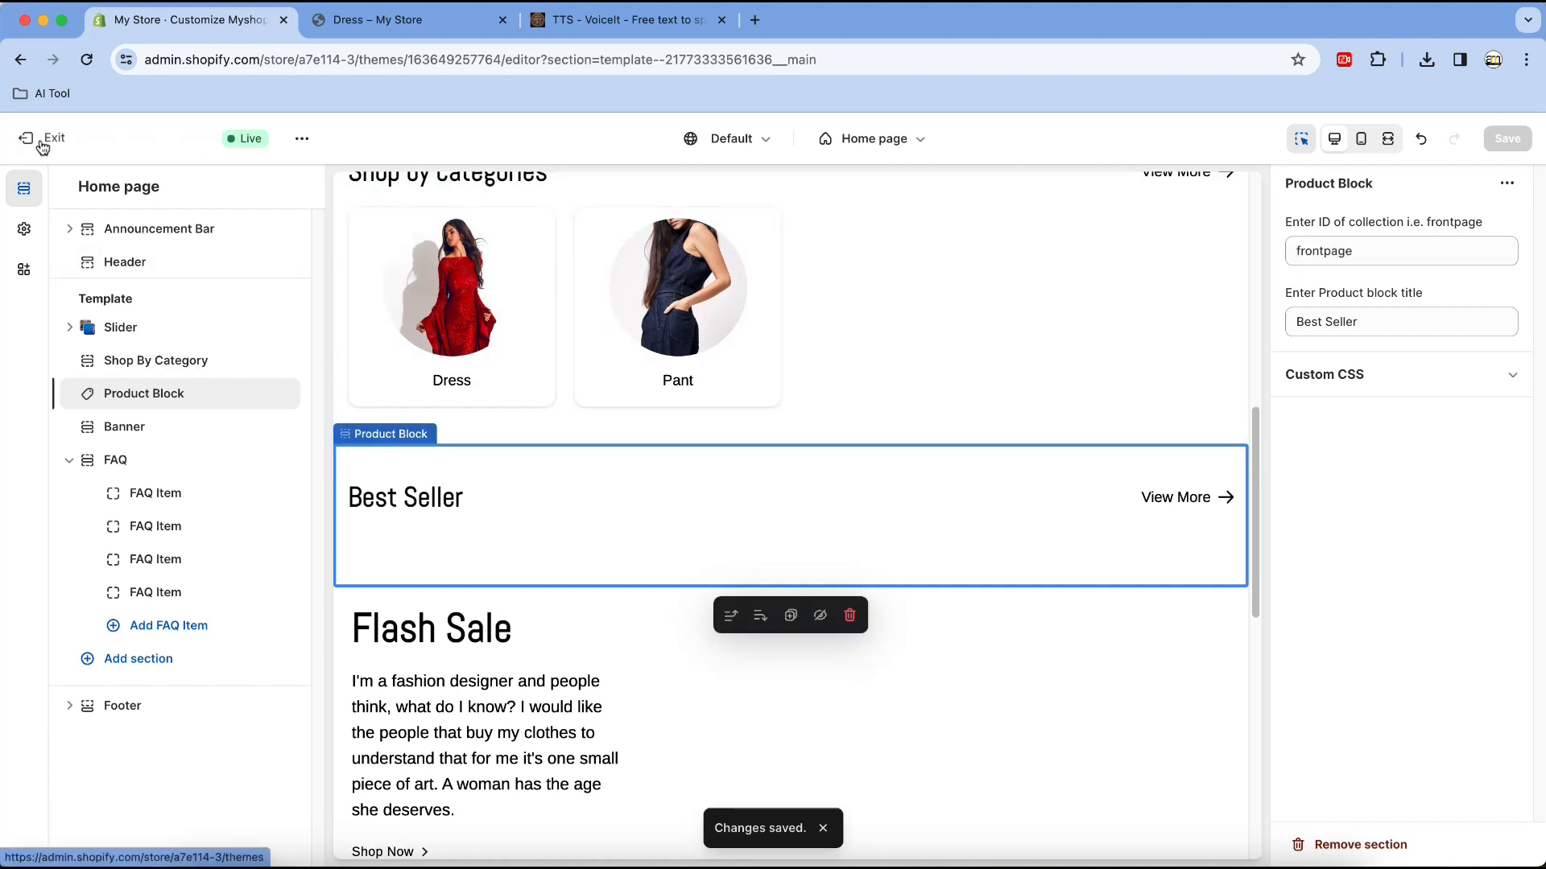
left_click(24, 142)
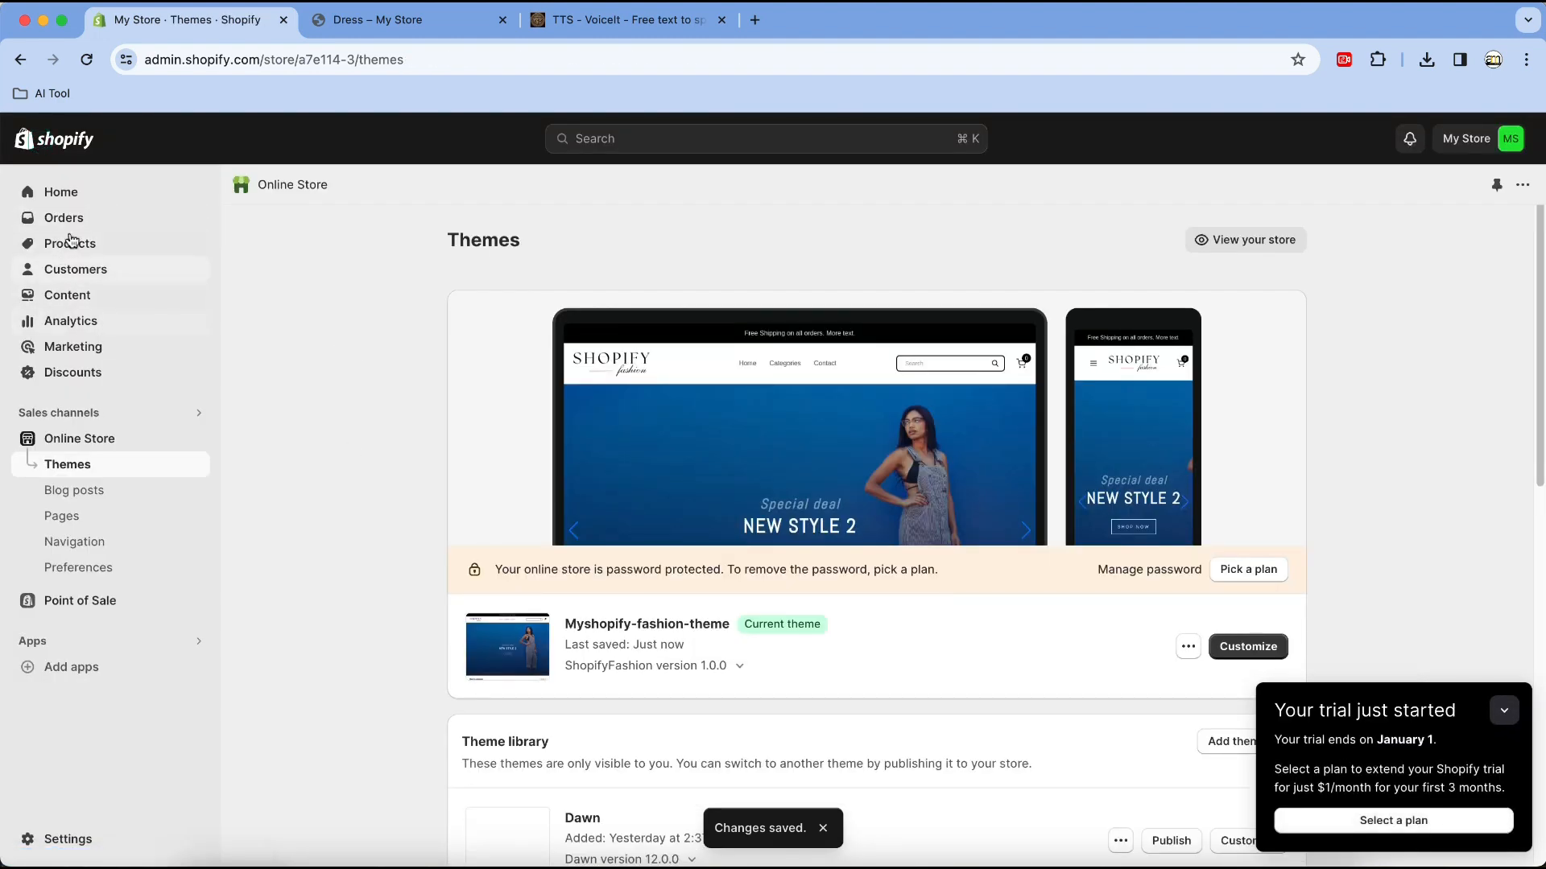
left_click(71, 241)
left_click(78, 274)
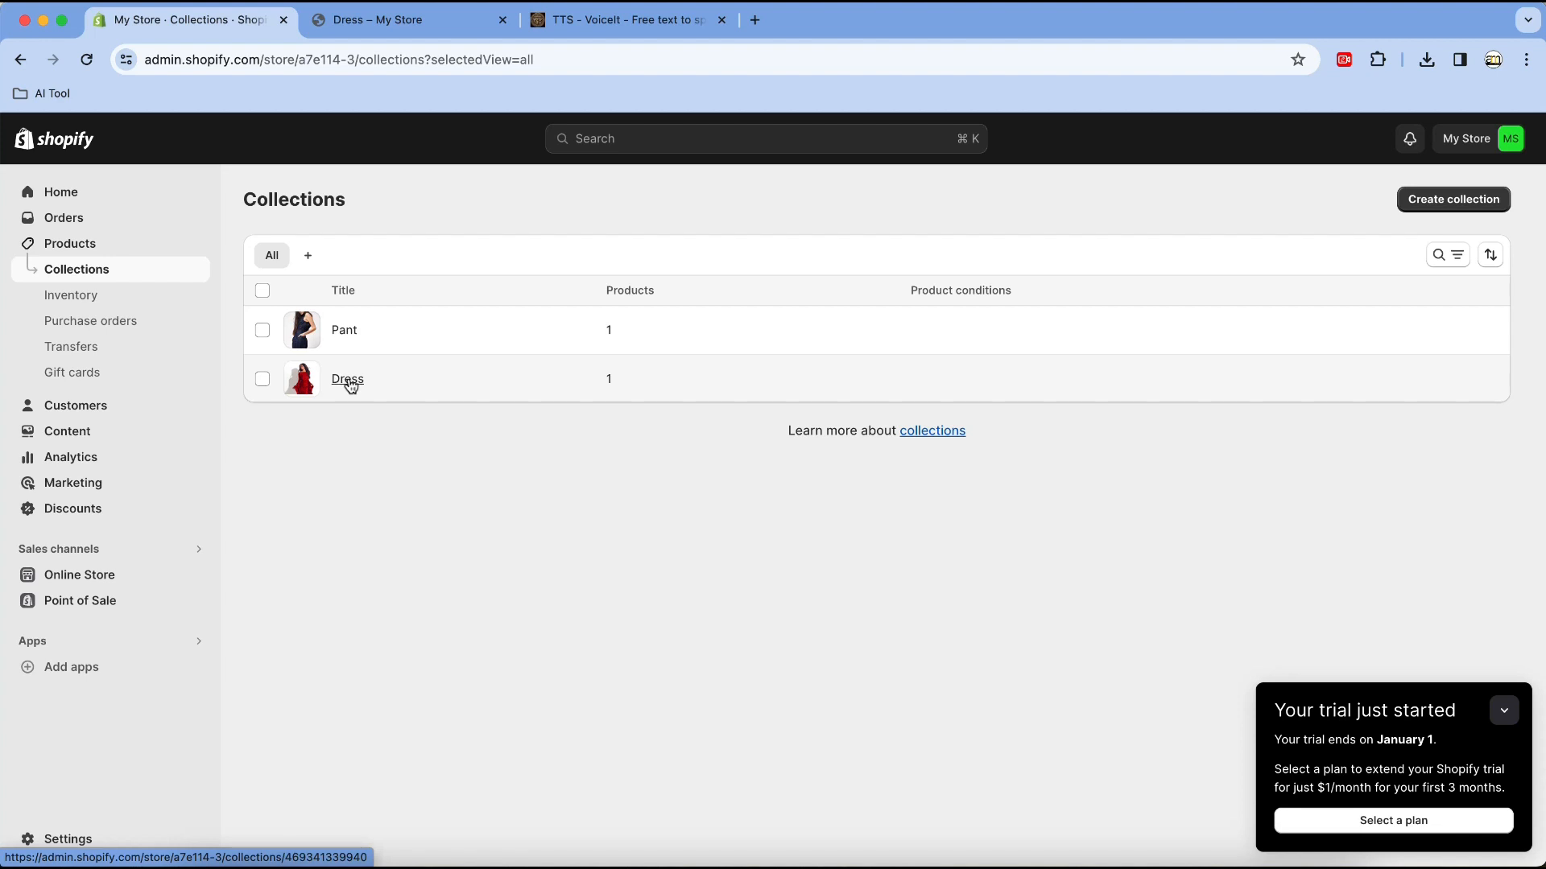
left_click(348, 380)
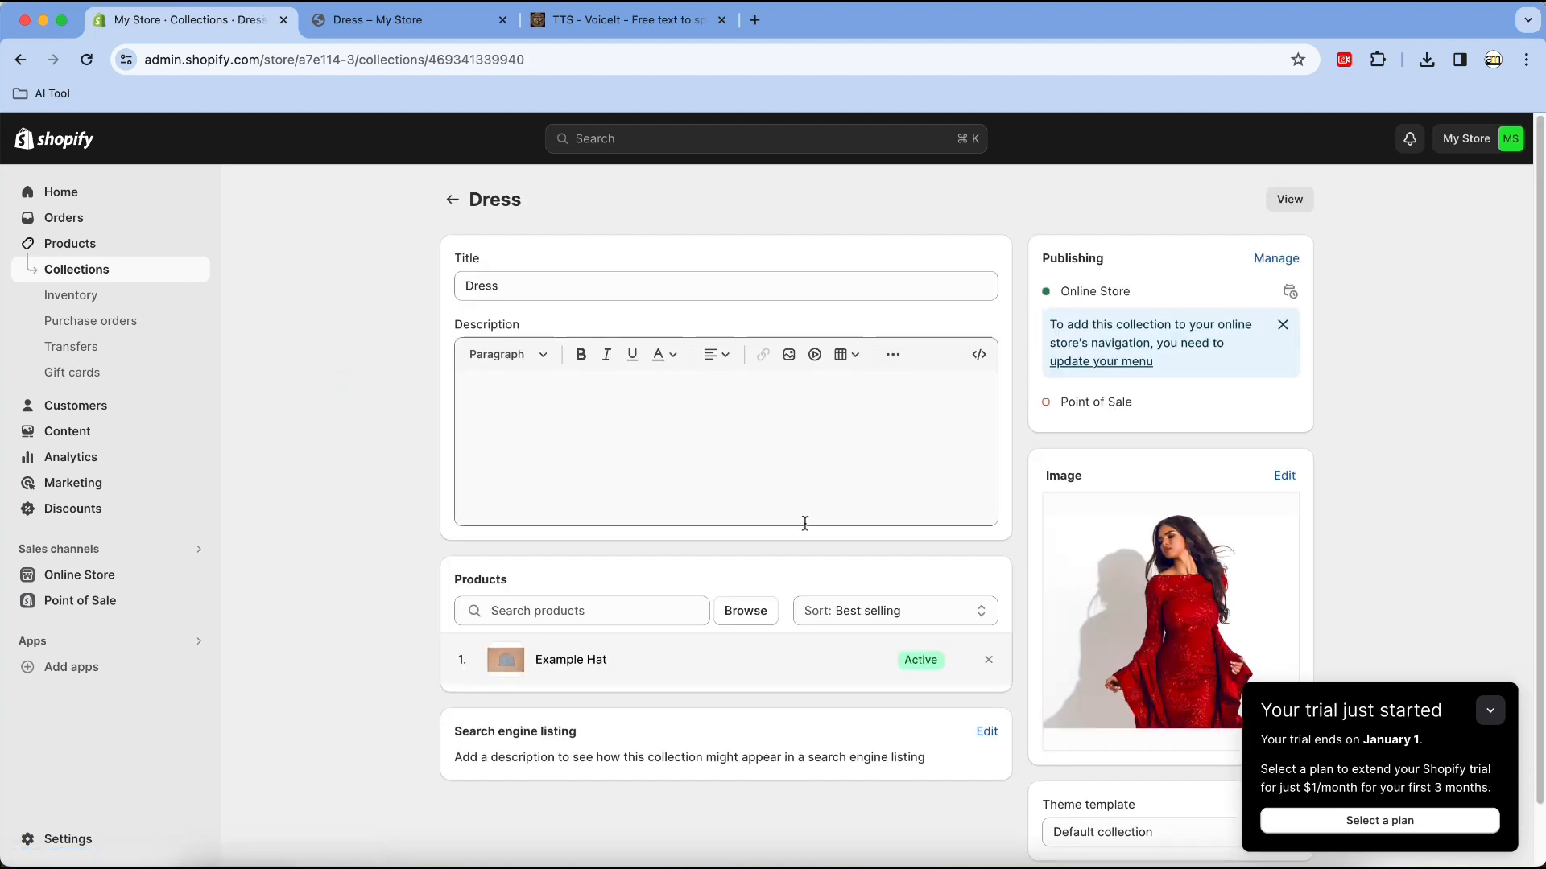
scroll(805, 524, "down", 2)
left_click(986, 666)
scroll(829, 687, "down", 5)
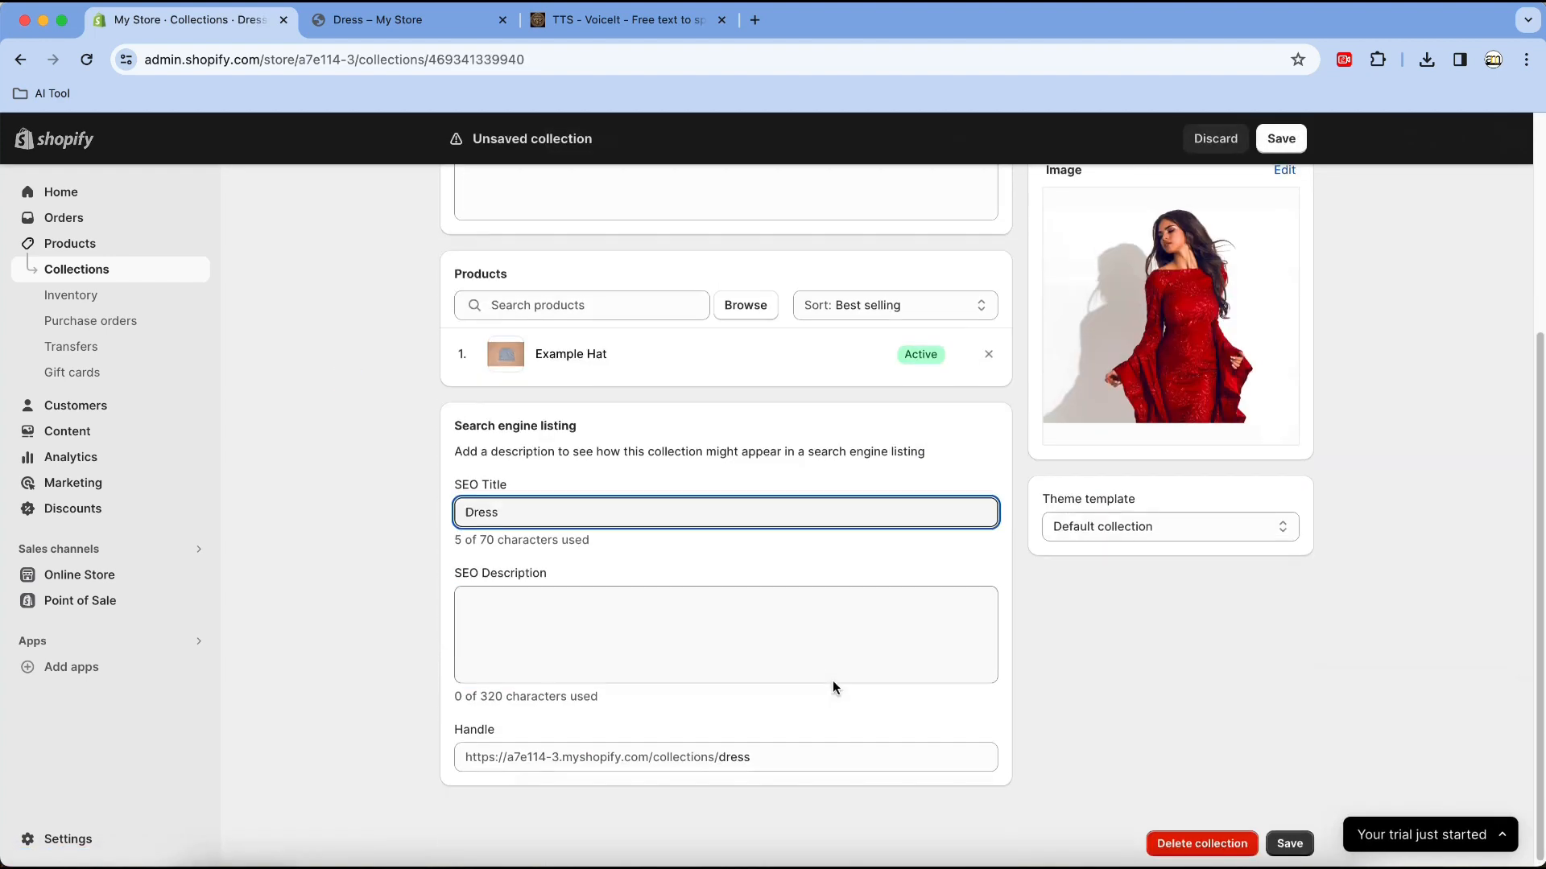
double_click(728, 755)
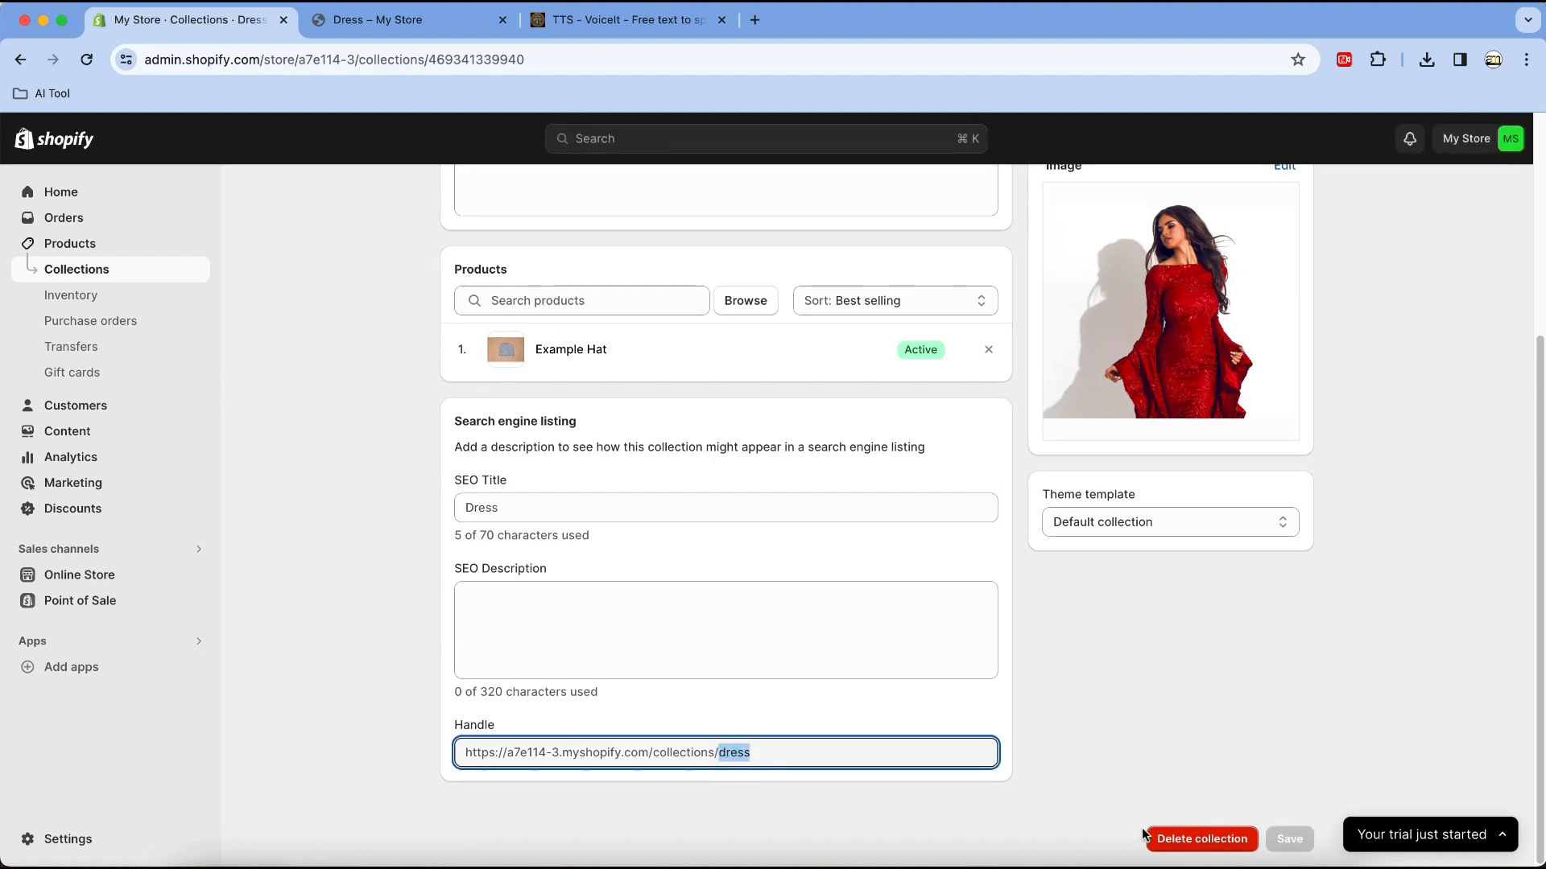
Step: Add Example Pants and Example T-Shirt to the Dress collection's products
left_click(745, 300)
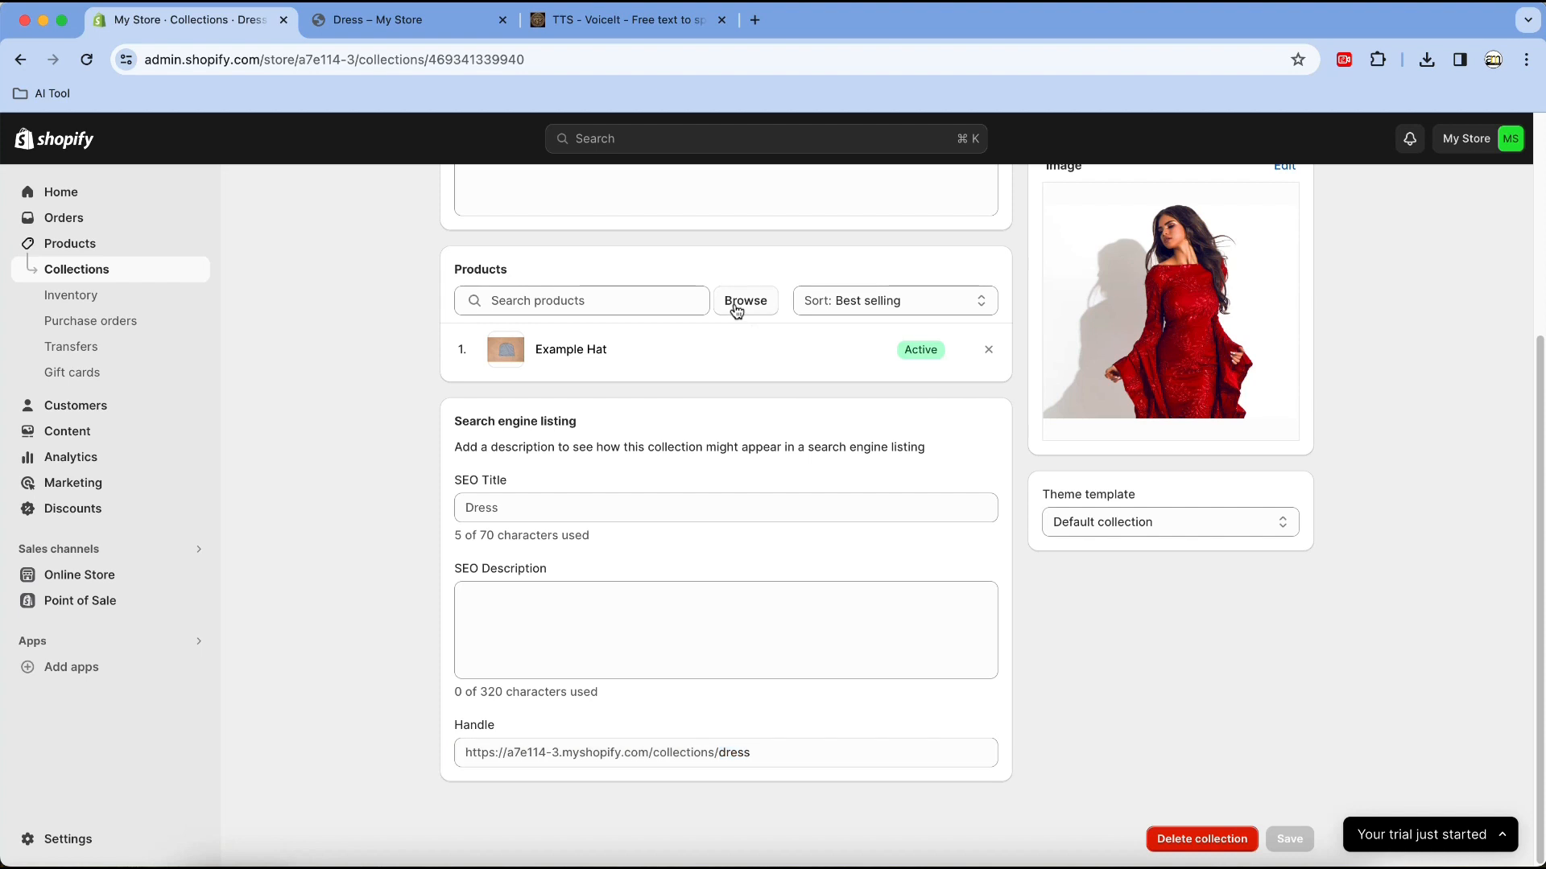
left_click(504, 360)
left_click(504, 413)
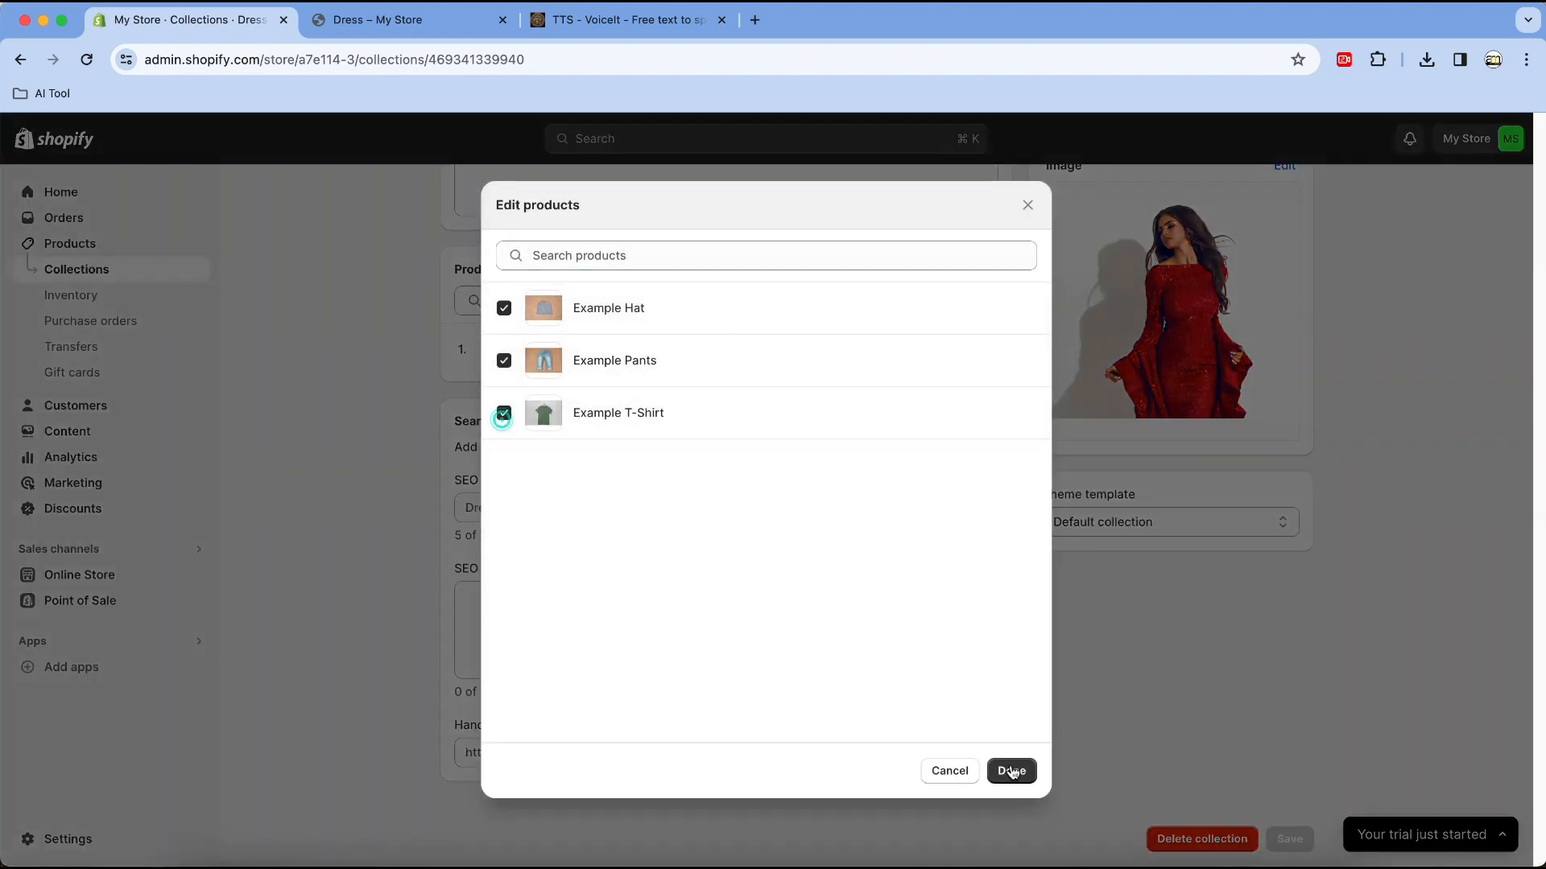
left_click(1011, 770)
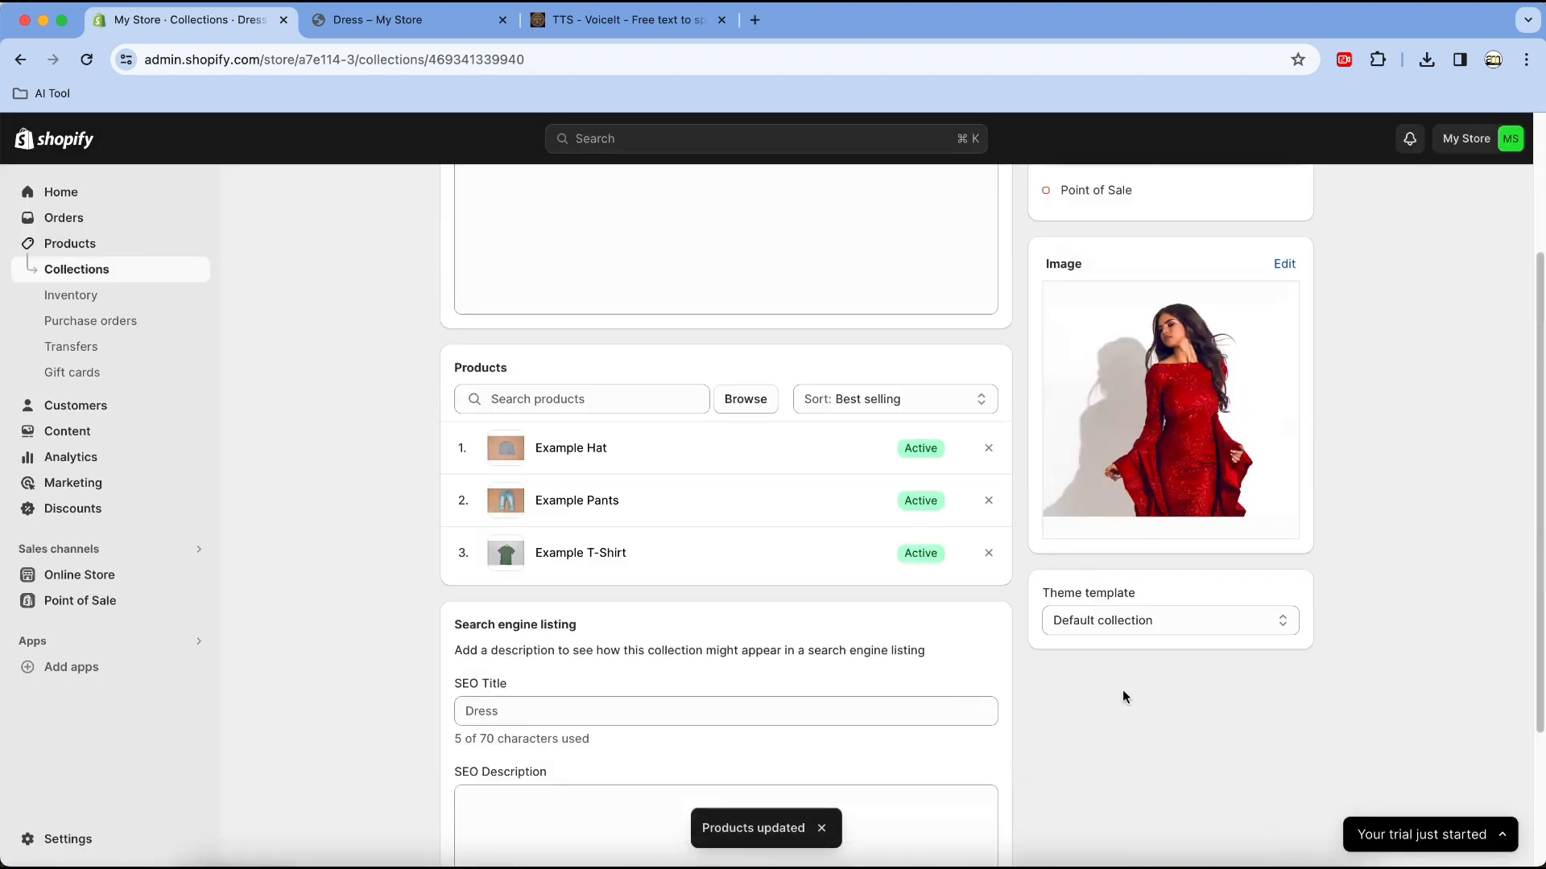
Step: Reopen the Myshopify-fashion-theme for customizing, set the Product Block's collection ID to "dress" and save
left_click(80, 575)
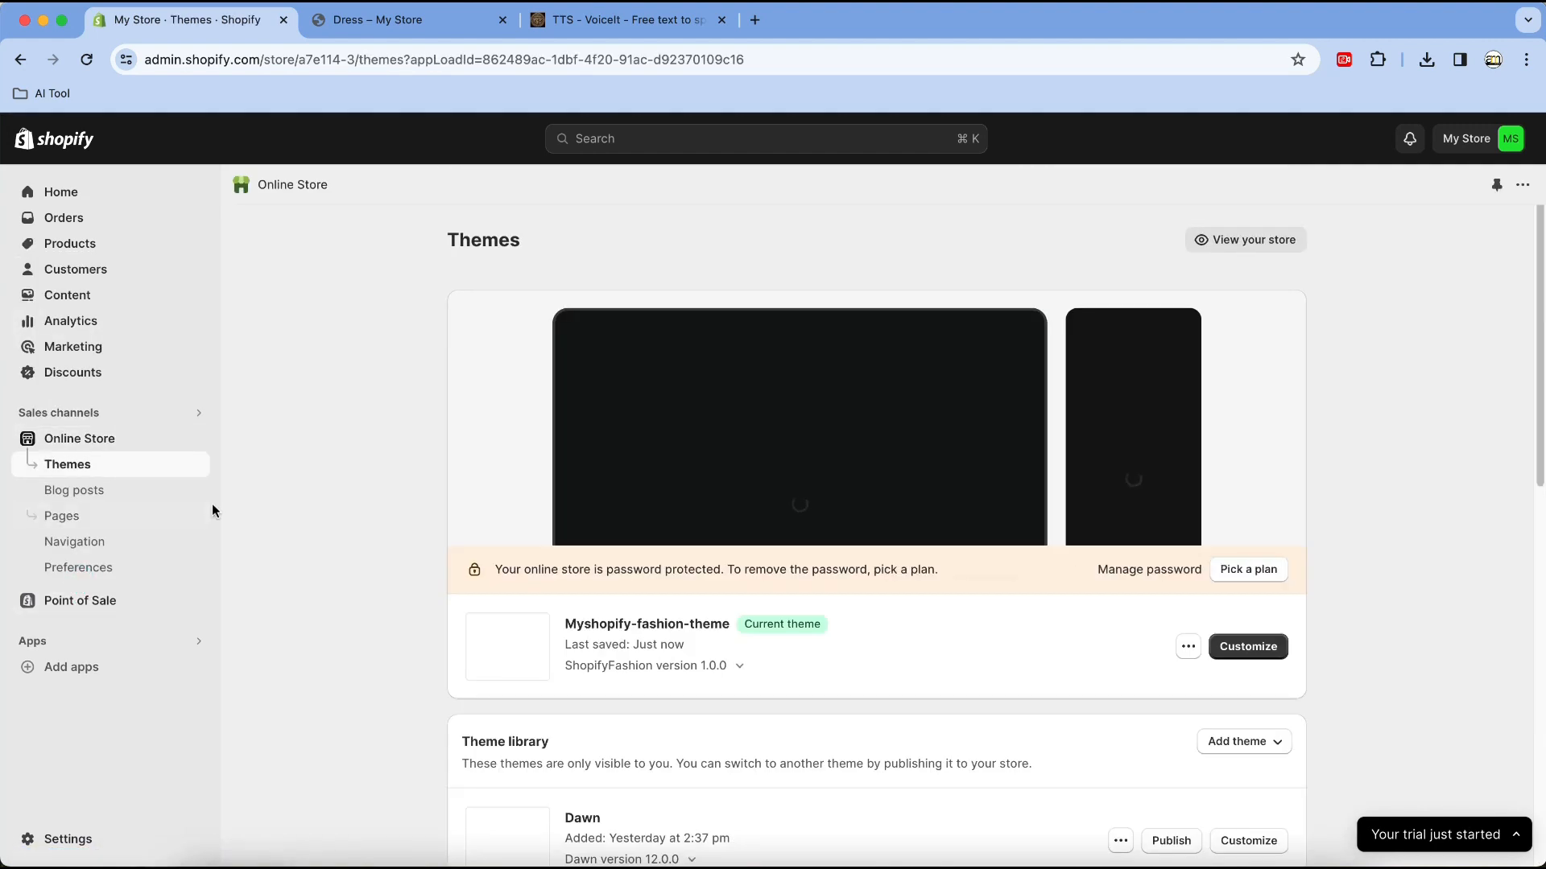
left_click(1252, 648)
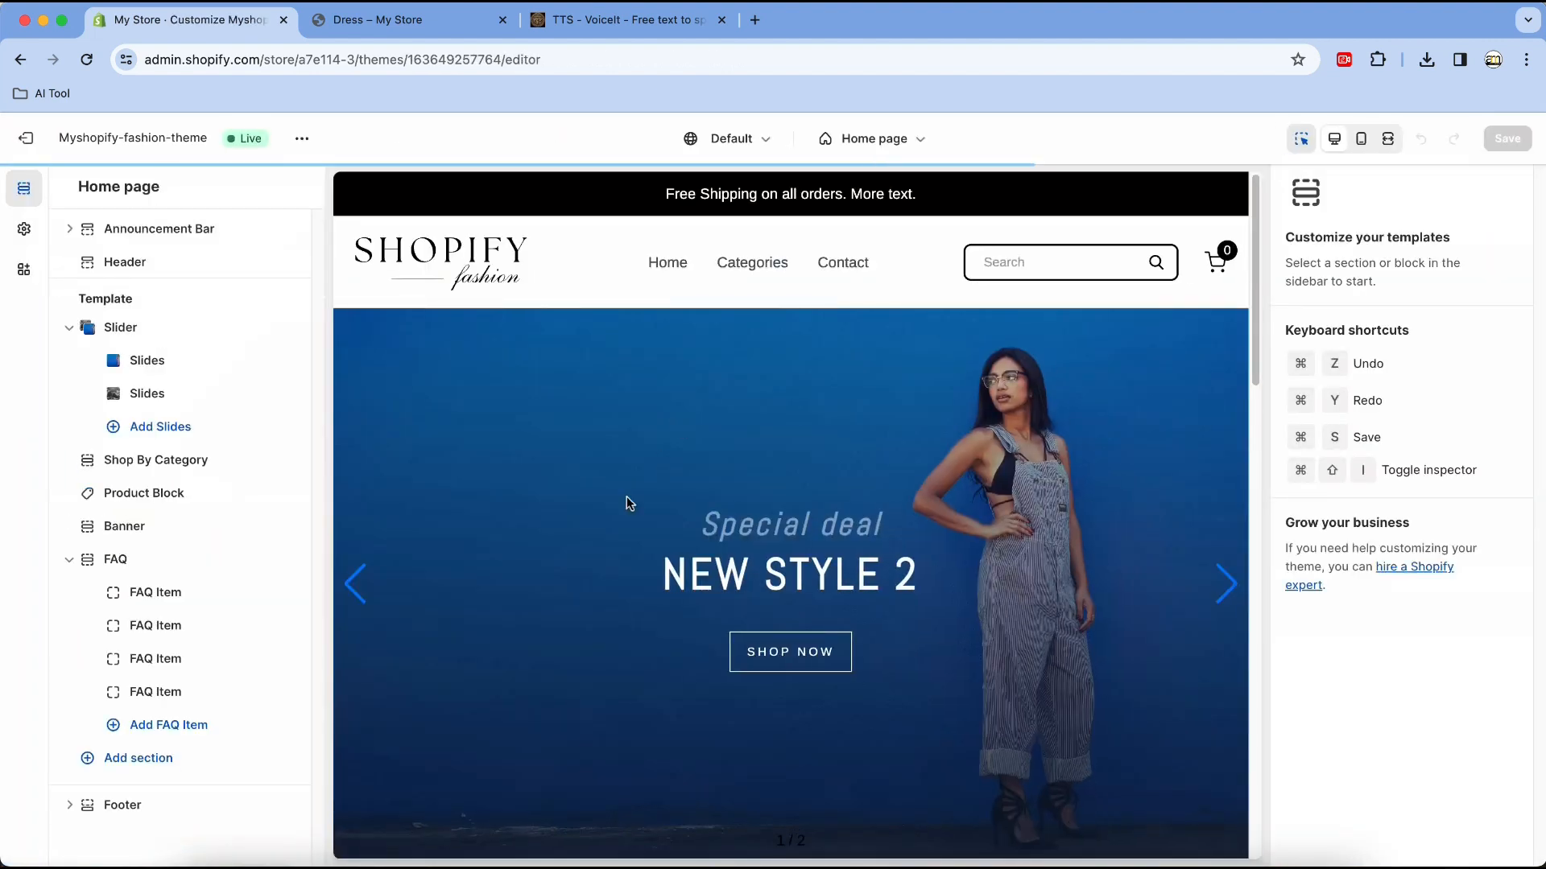
left_click(158, 493)
double_click(1330, 250)
type("dress")
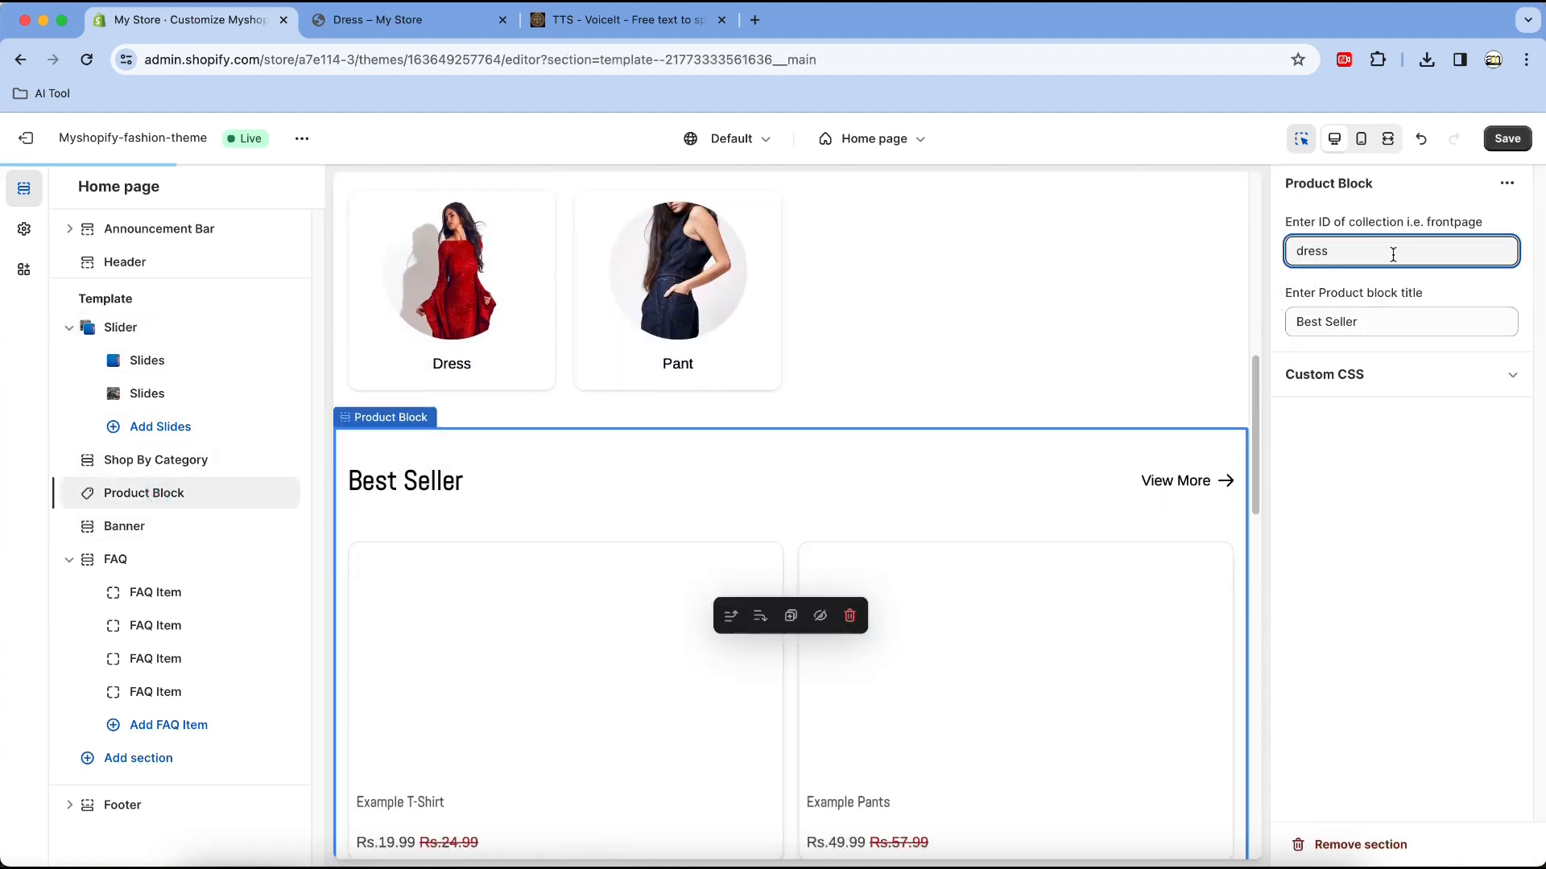
left_click(1509, 140)
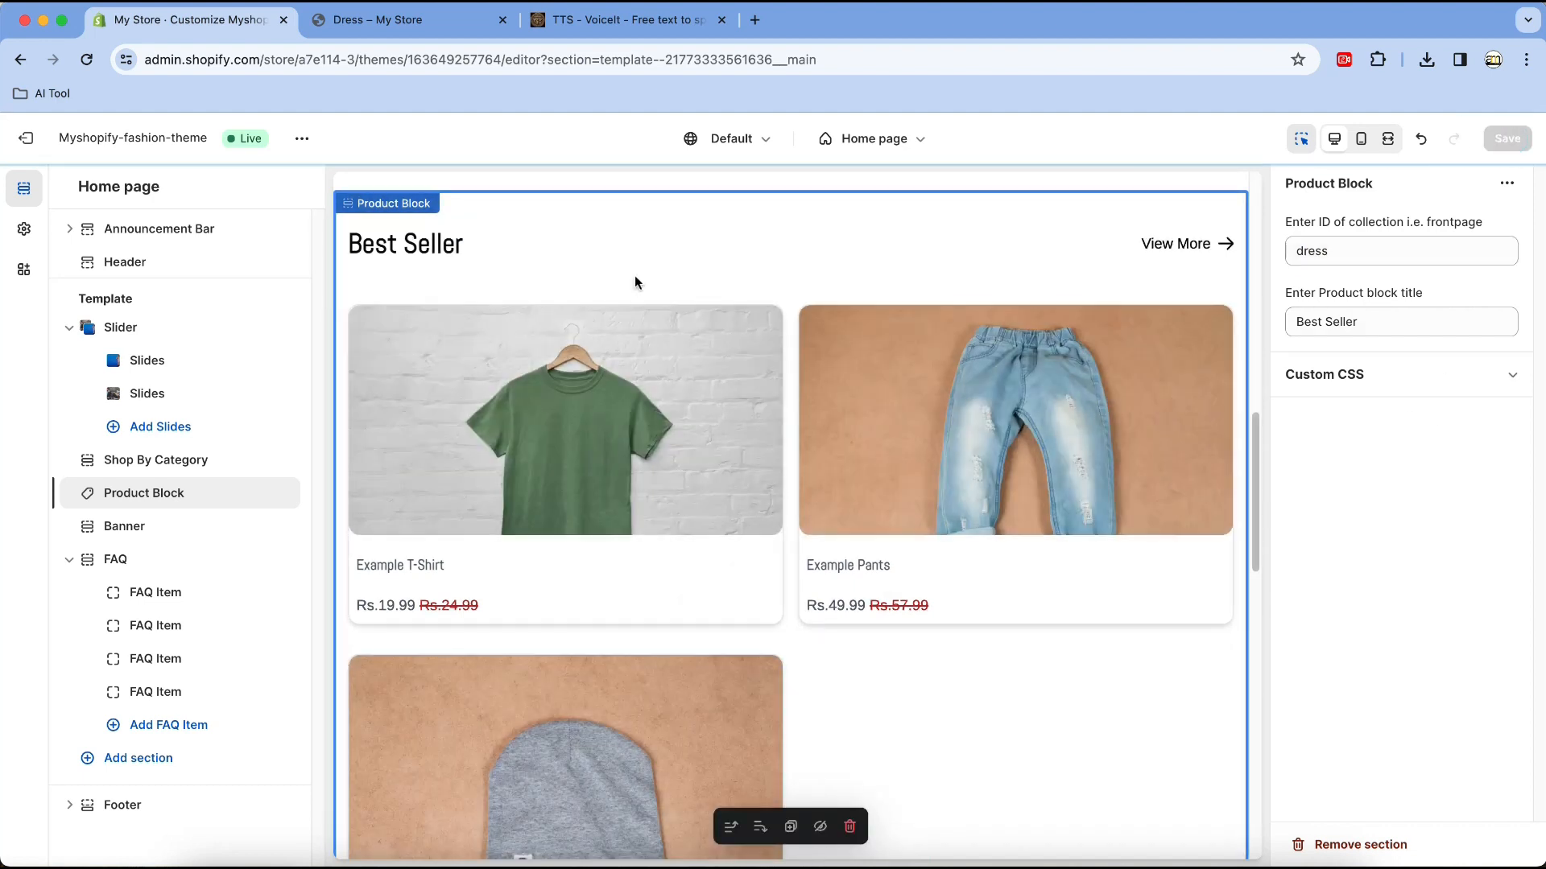
Step: Open the live storefront's home page and review the Shop by categories and Best Seller sections
left_click(399, 20)
left_click(336, 218)
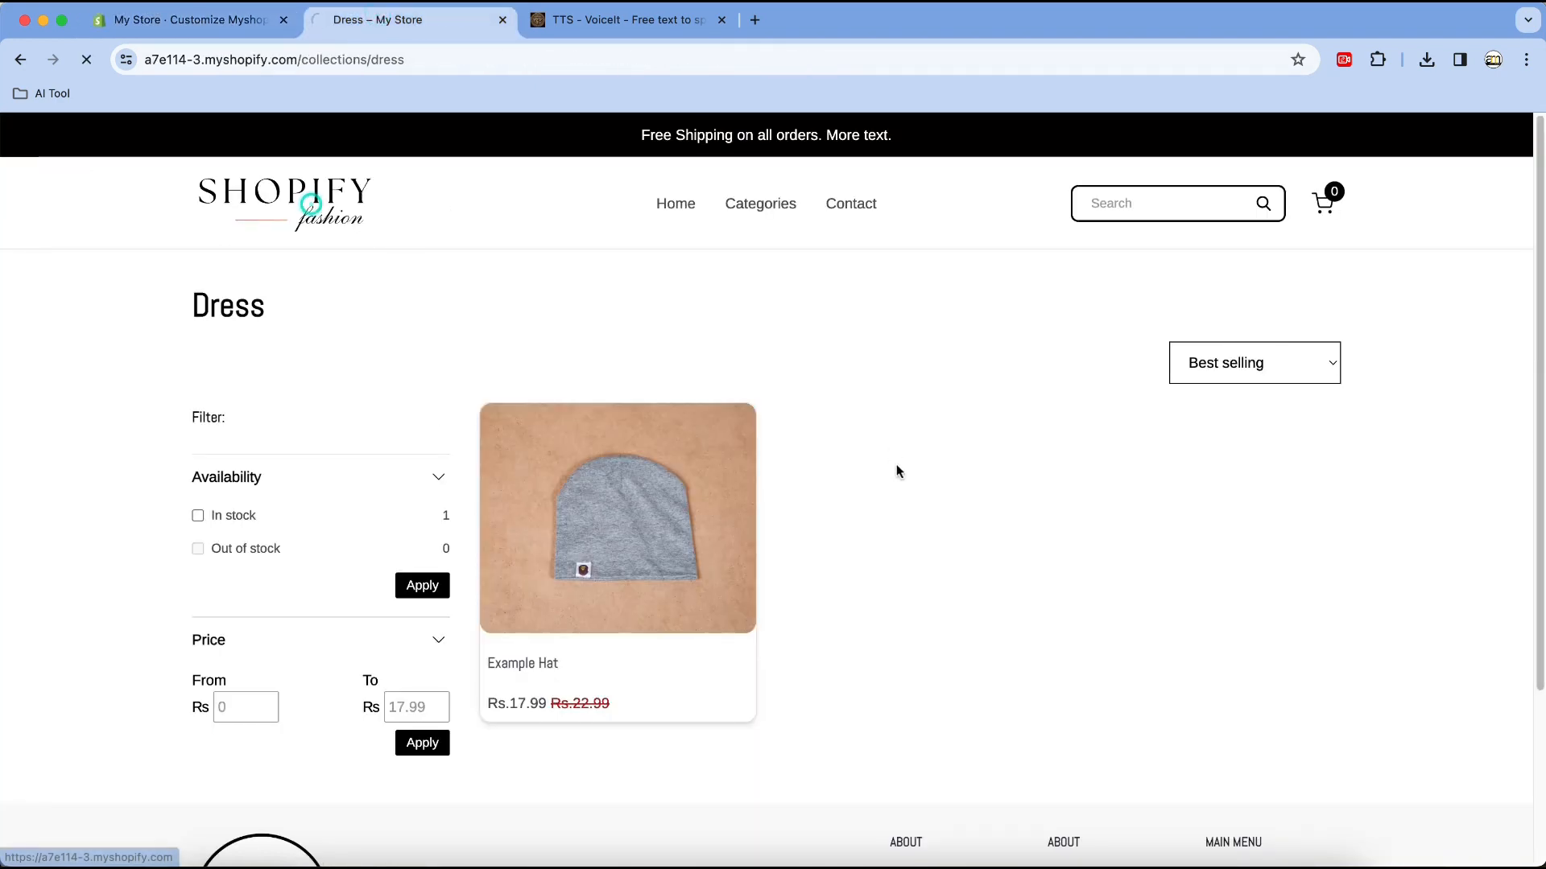
scroll(900, 477, "down", 8)
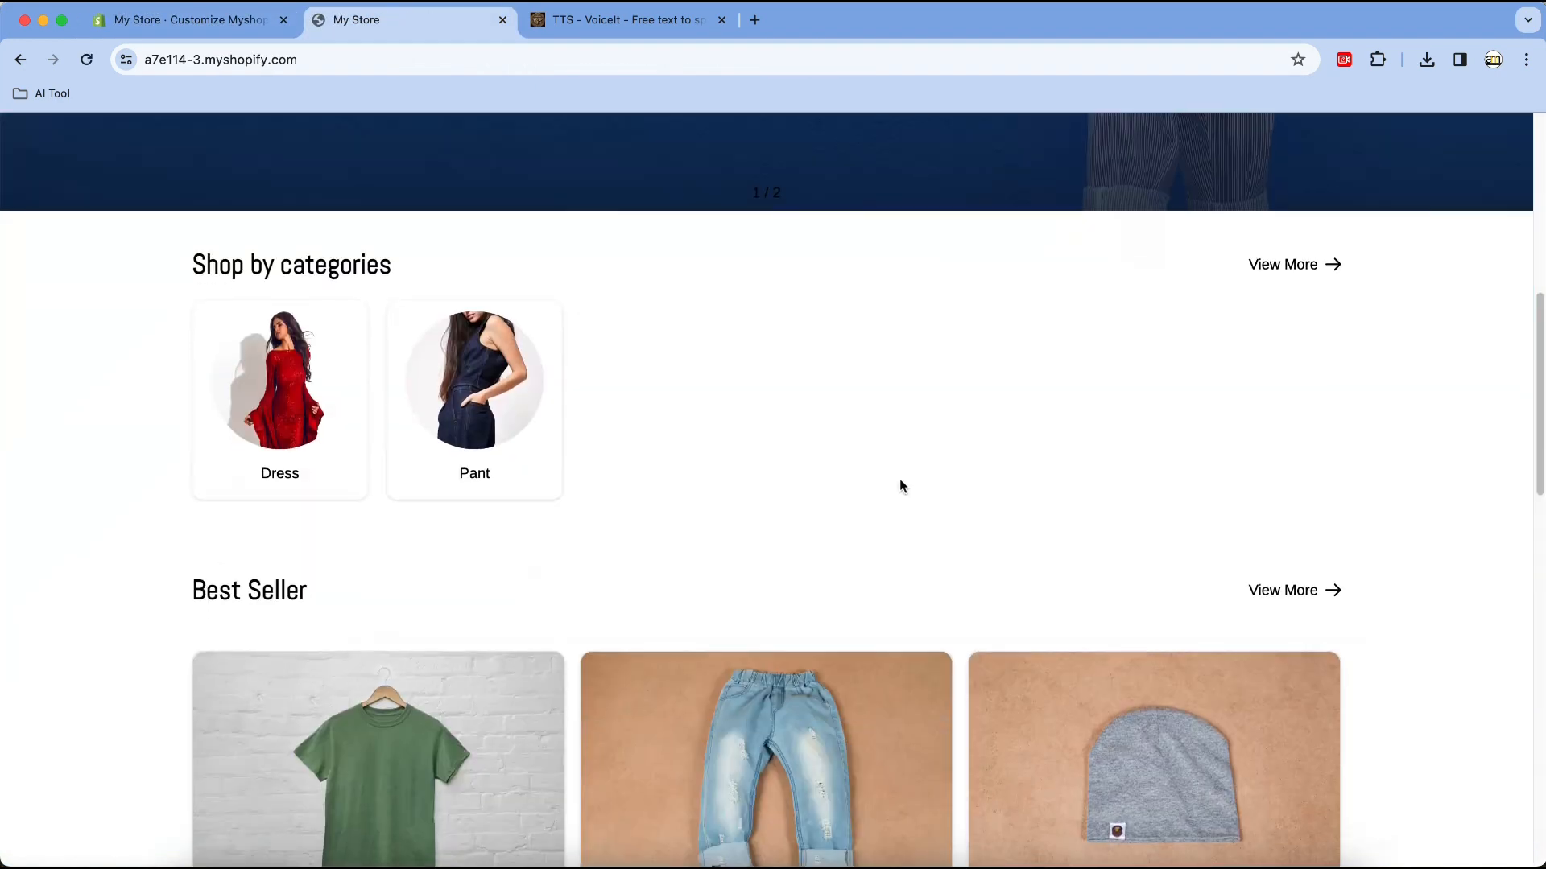
scroll(900, 483, "down", 4)
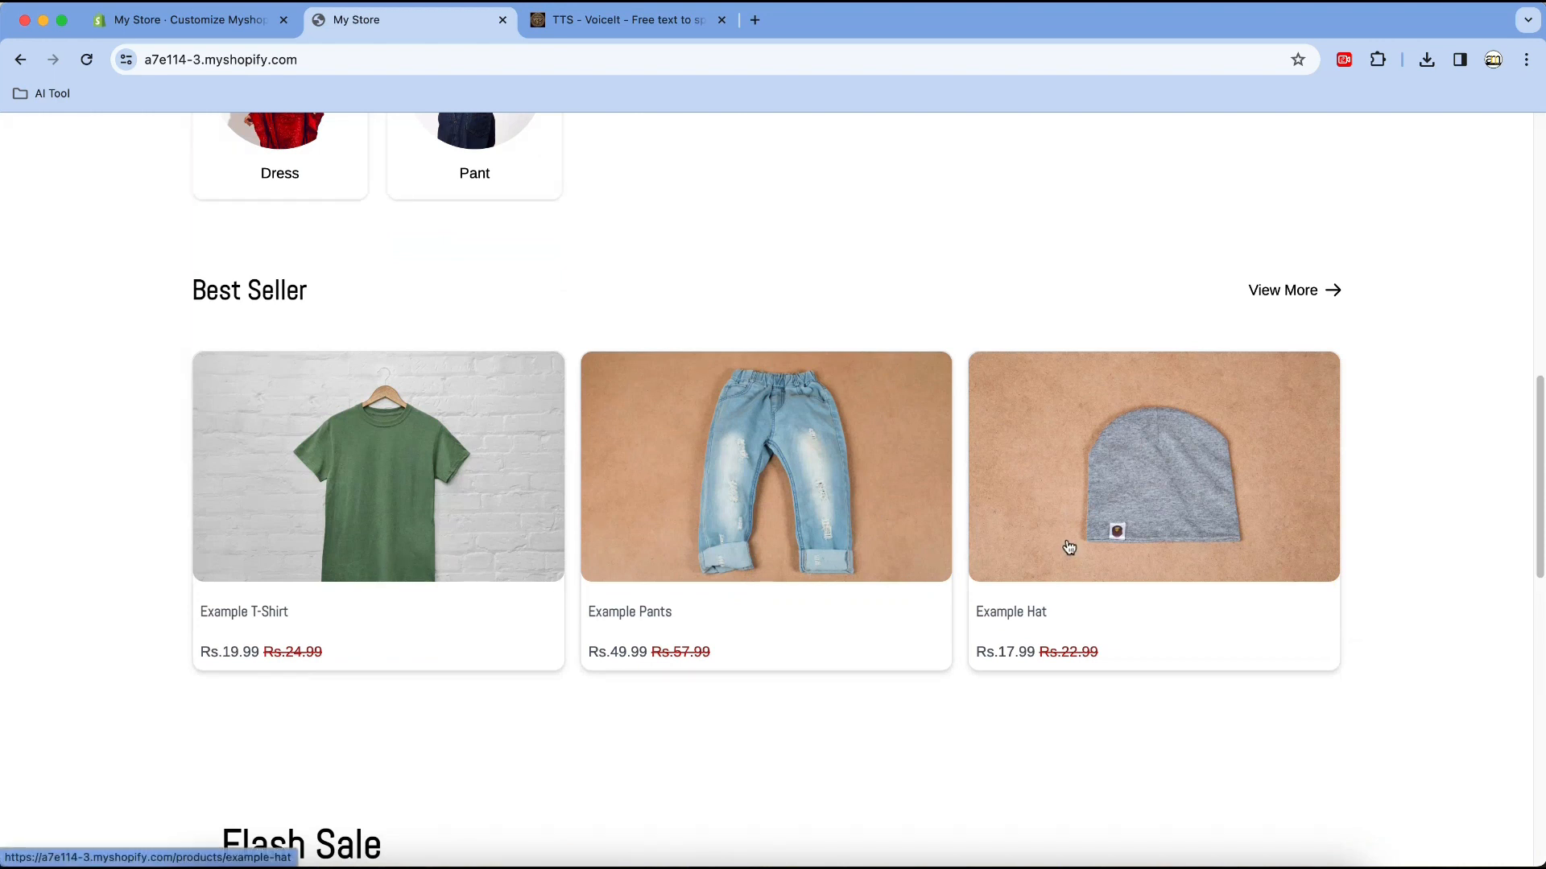
scroll(1065, 542, "down", 6)
Step: Return to the theme editor and delete the last three FAQ items, keeping only the first one
left_click(206, 22)
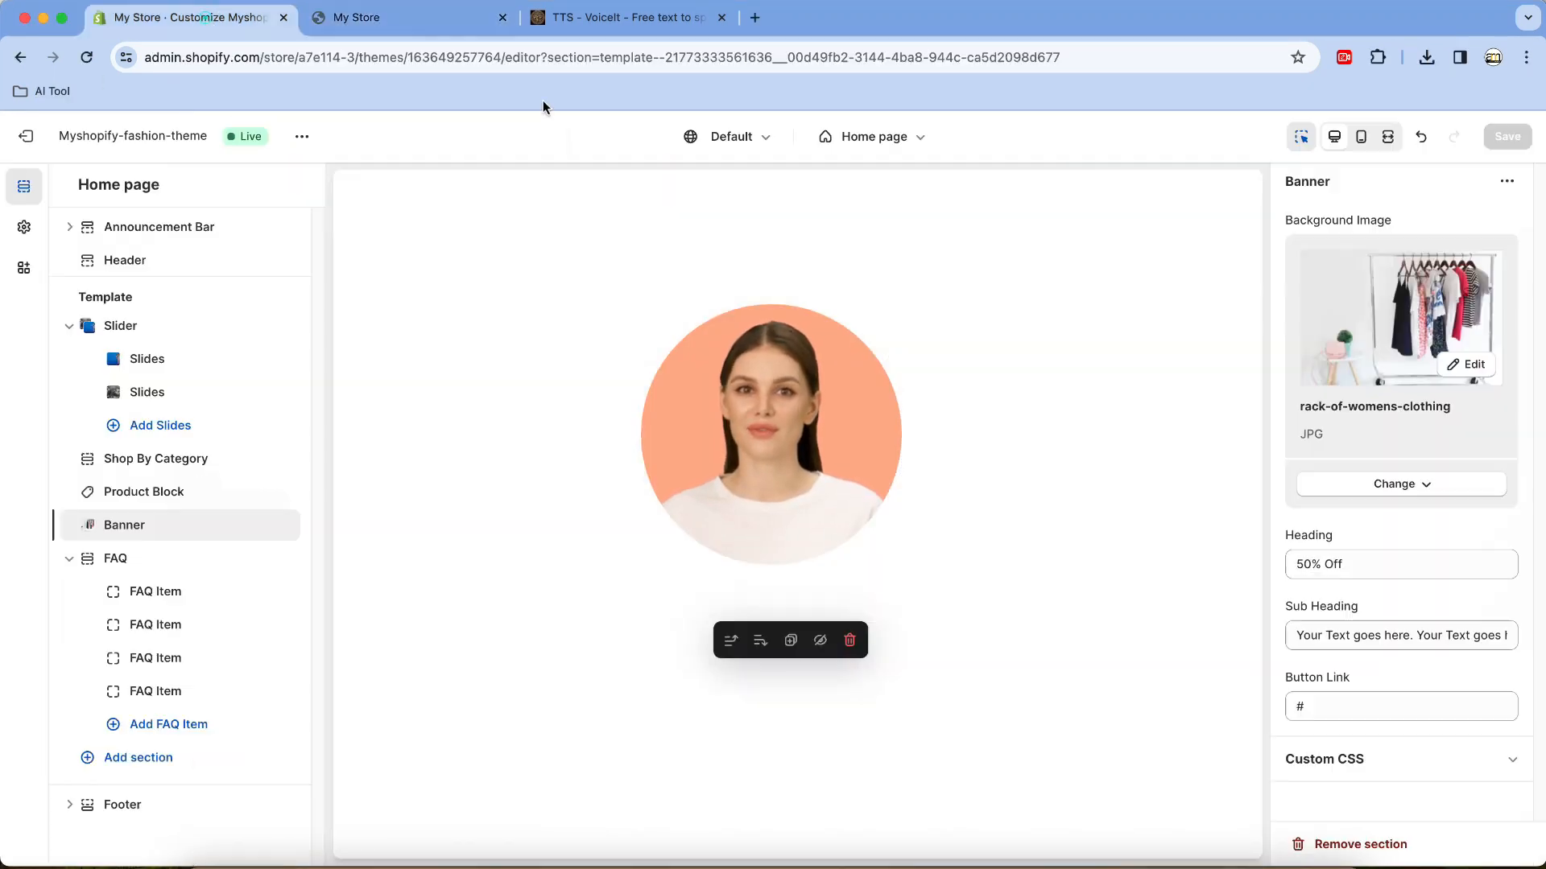
scroll(645, 670, "down", 3)
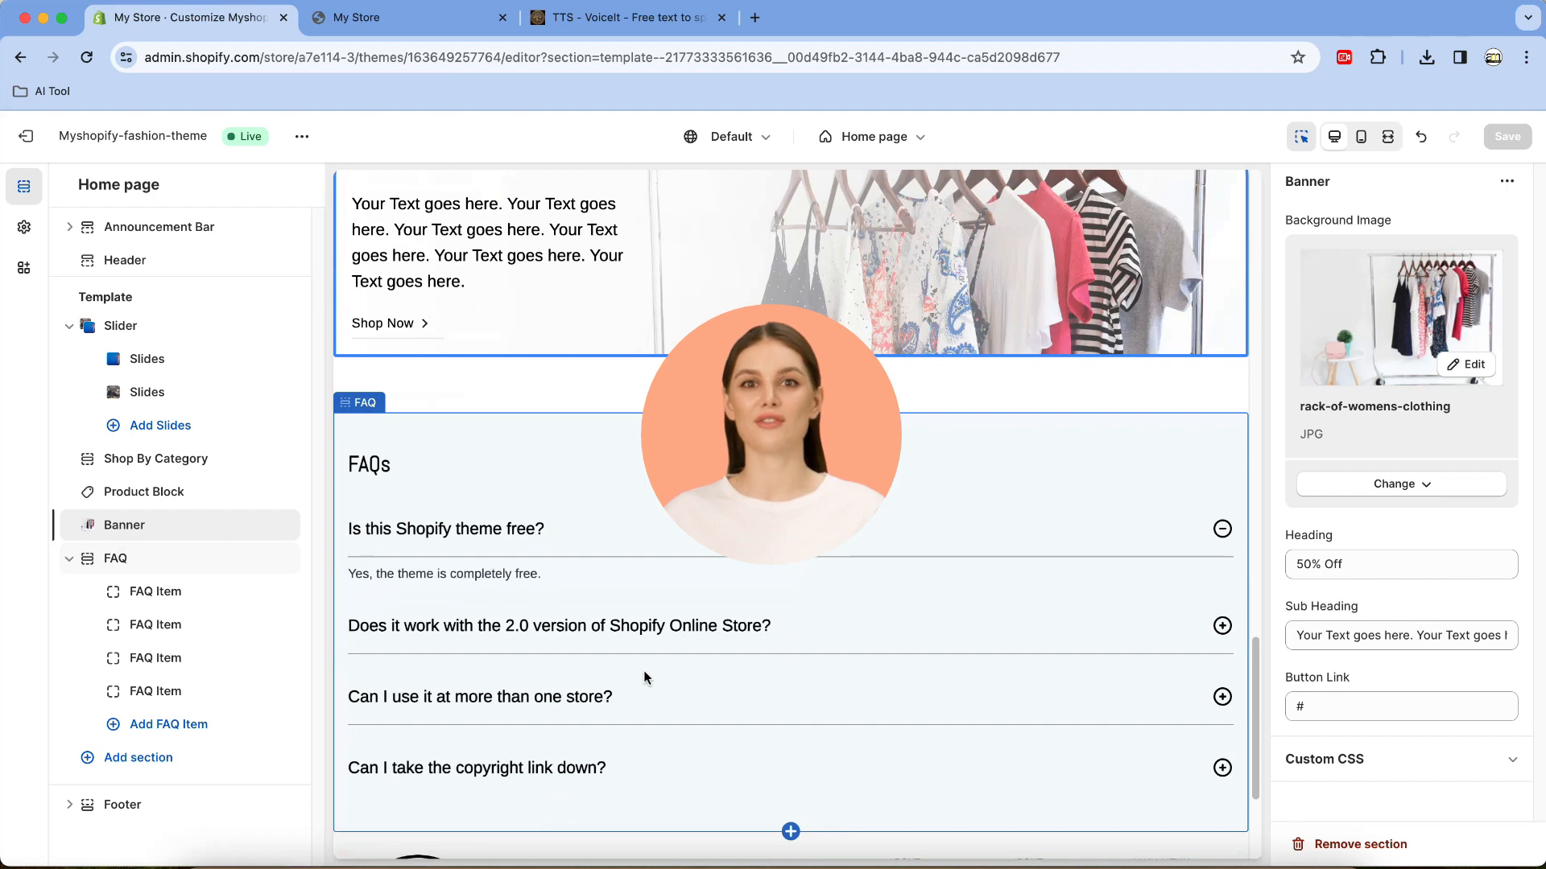
left_click(114, 558)
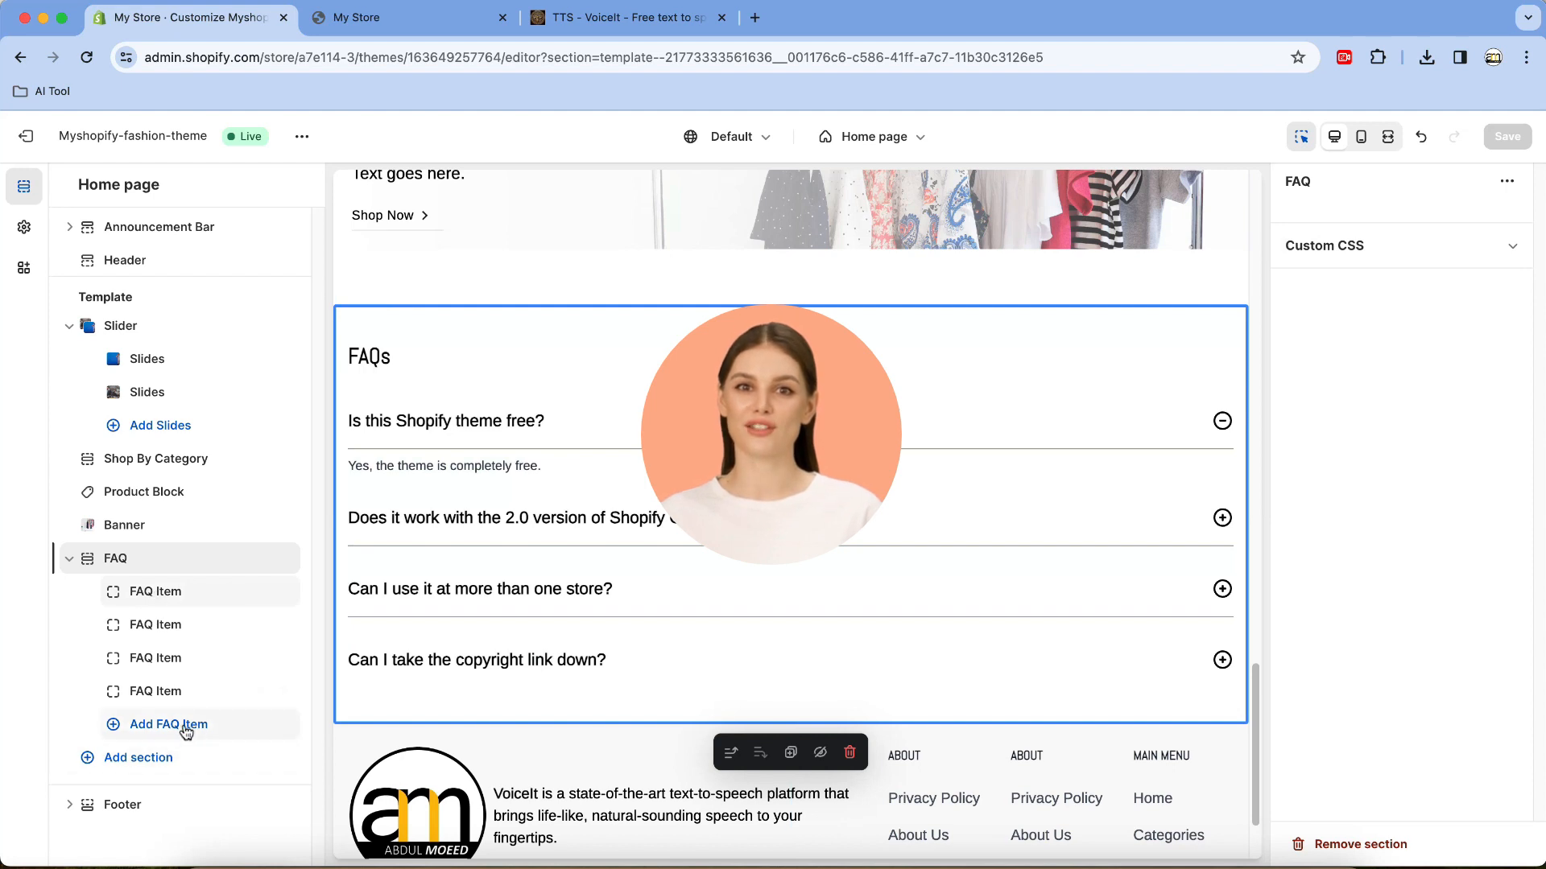
left_click(261, 692)
left_click(261, 658)
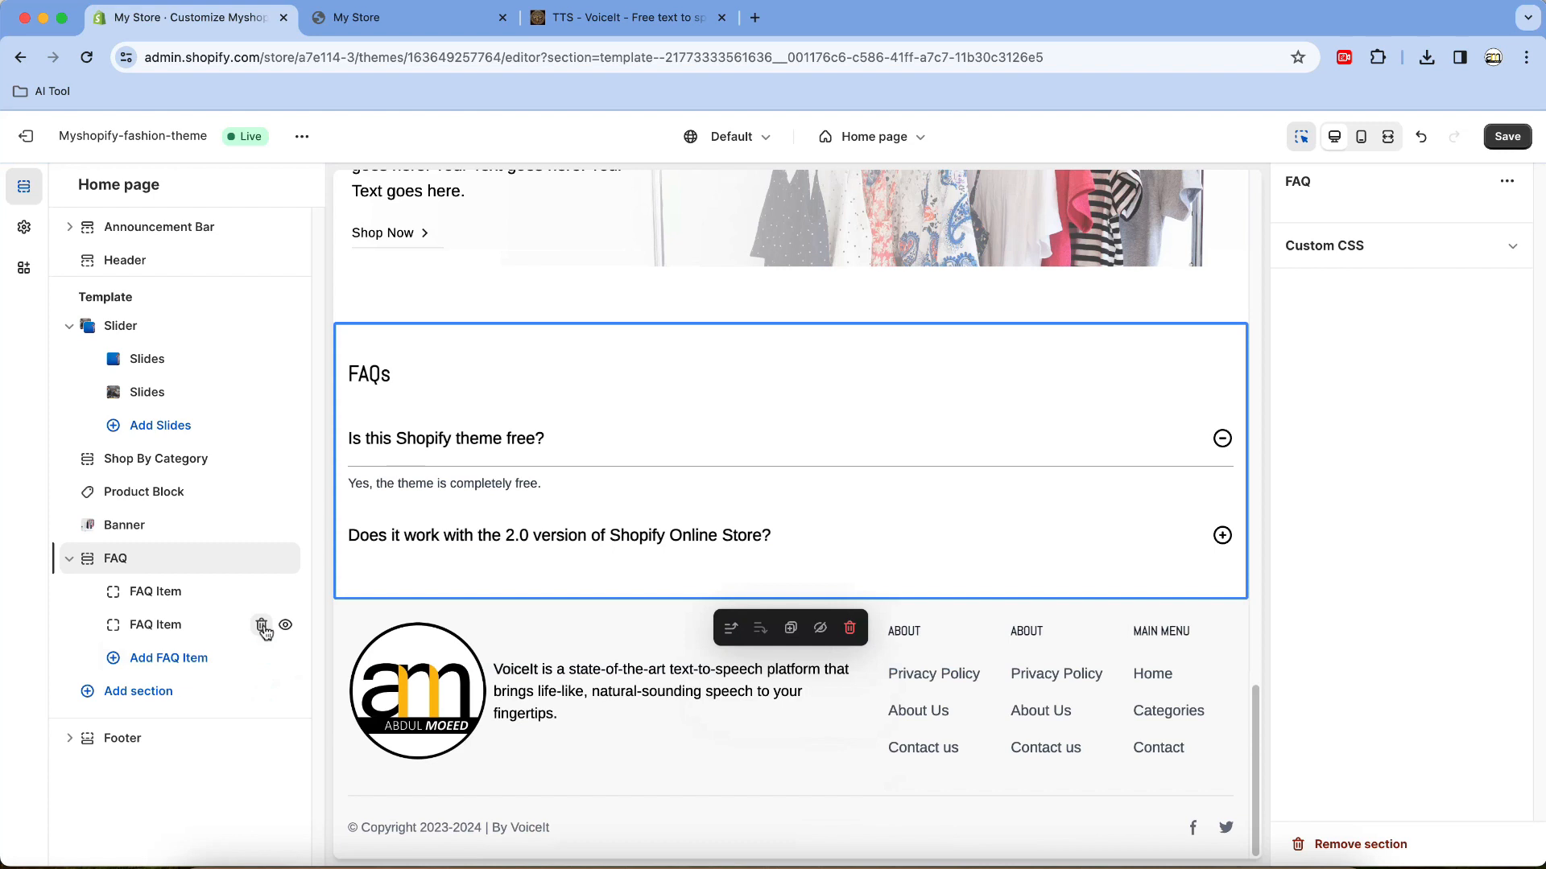
left_click(261, 625)
Step: Set the remaining FAQ item's question to "My First Faq?"
left_click(157, 592)
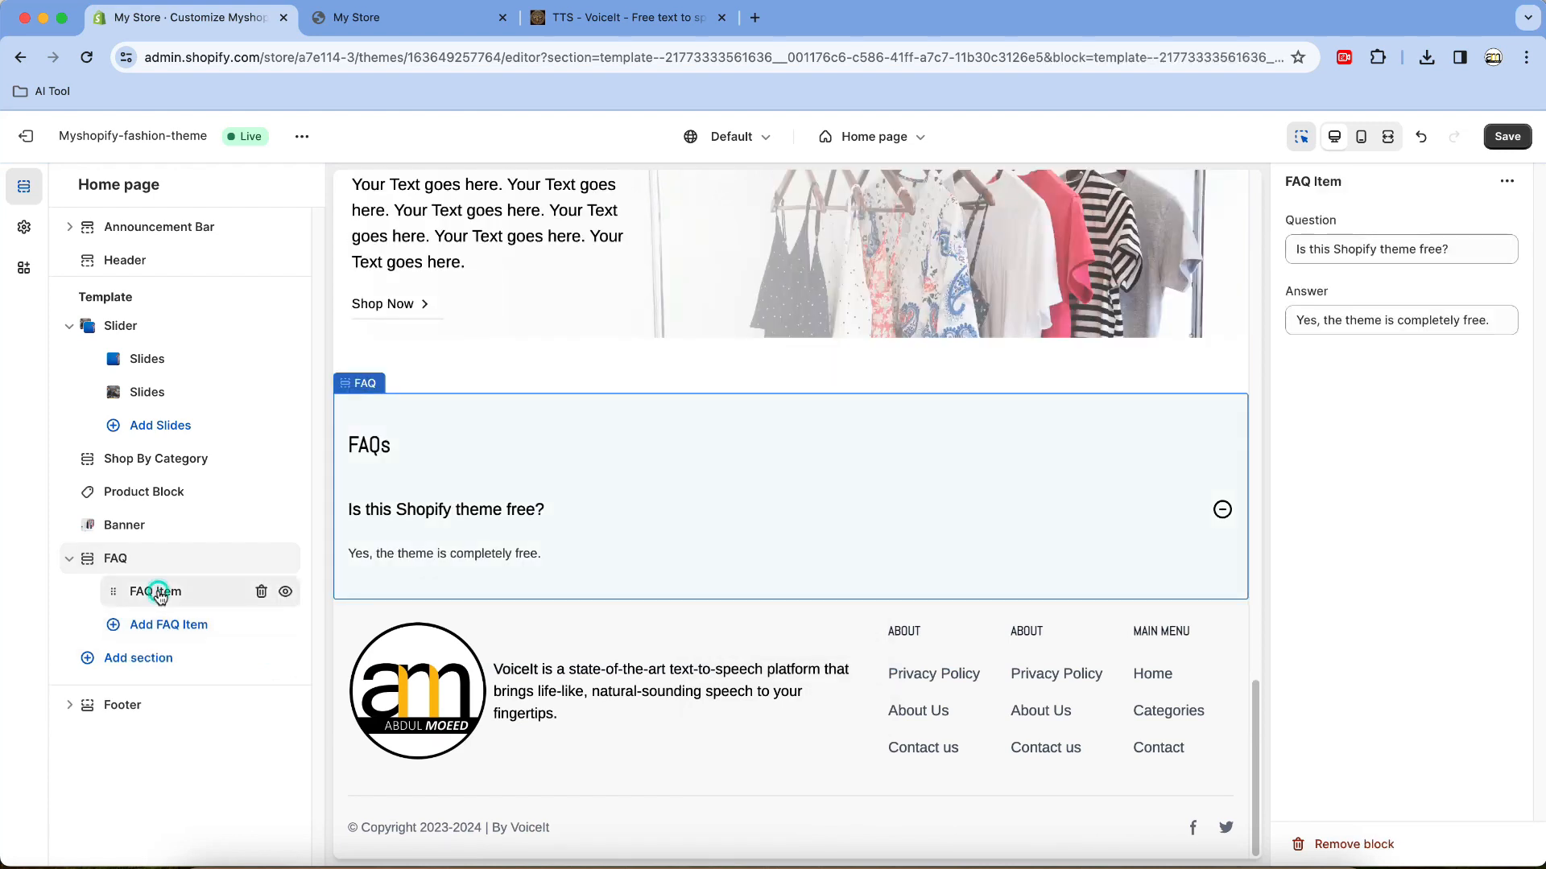
triple_click(1391, 247)
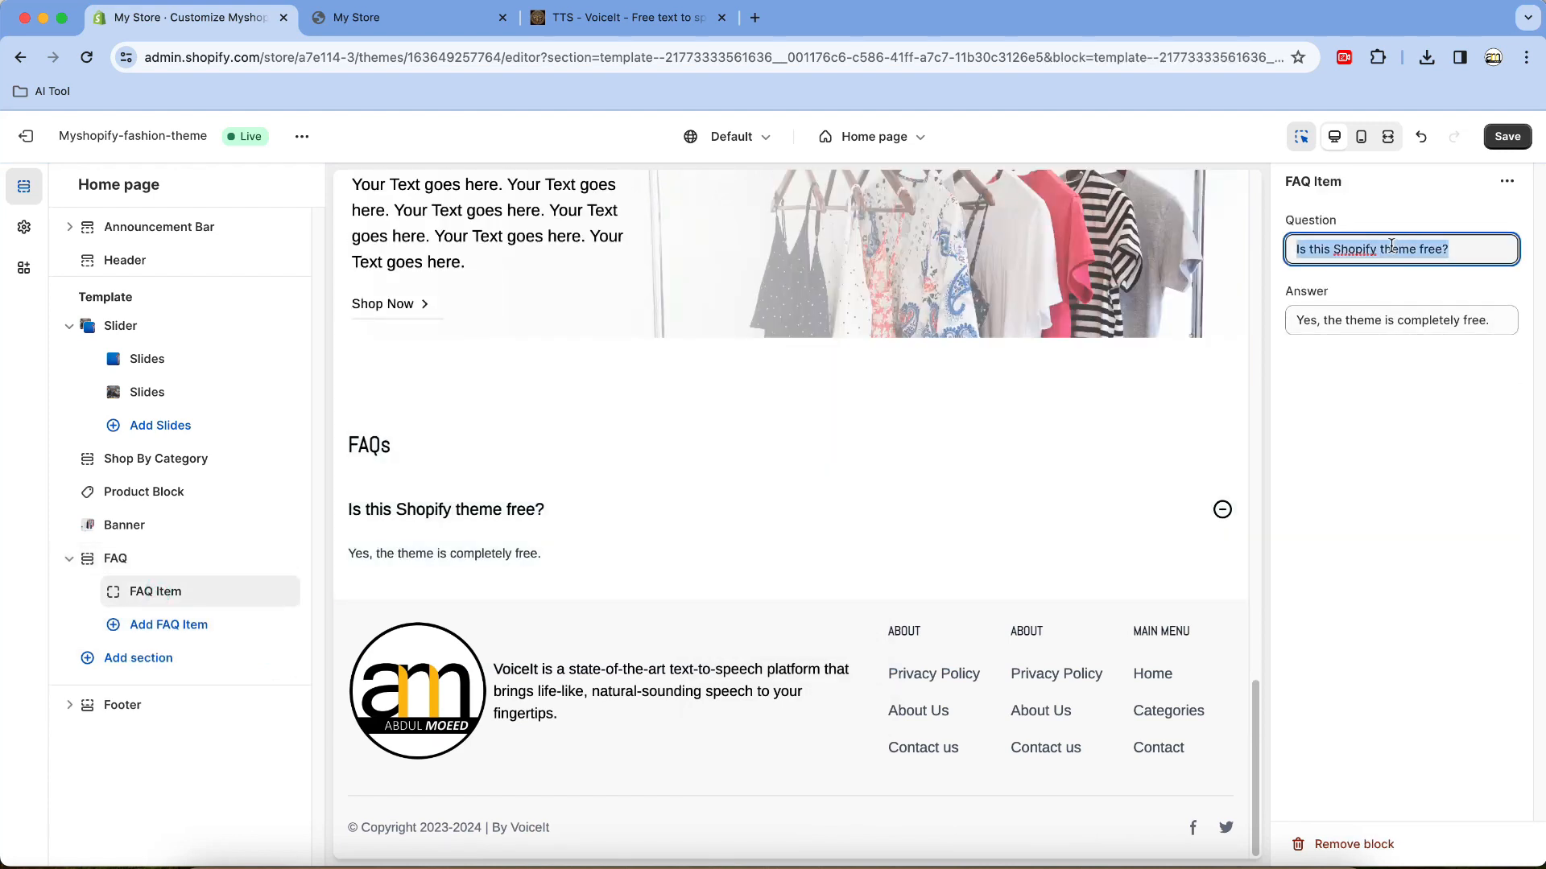
type("My First")
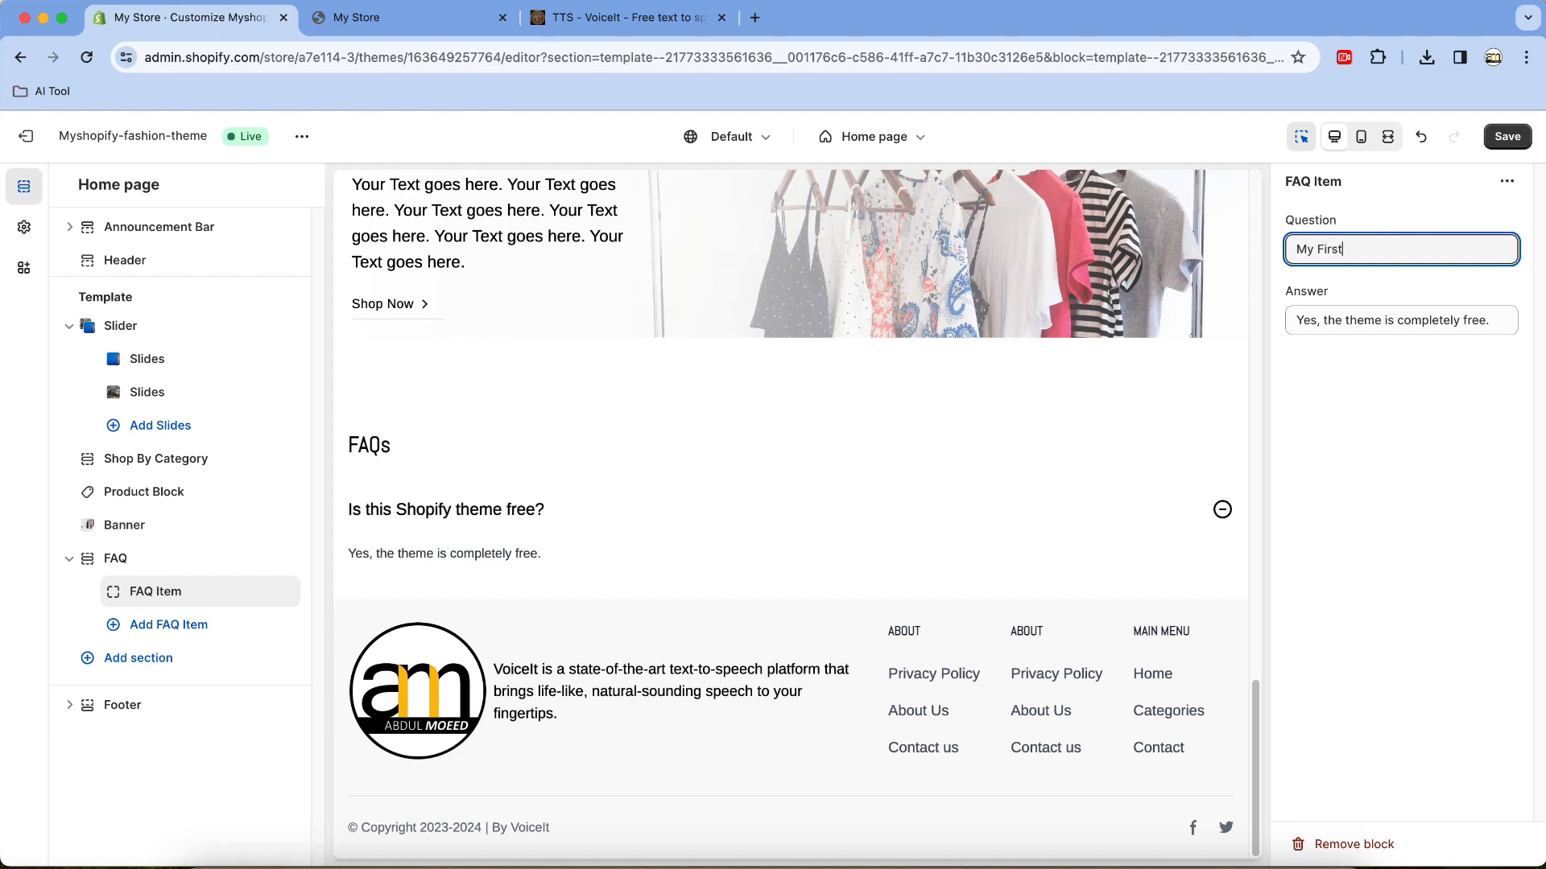
type(" FAq")
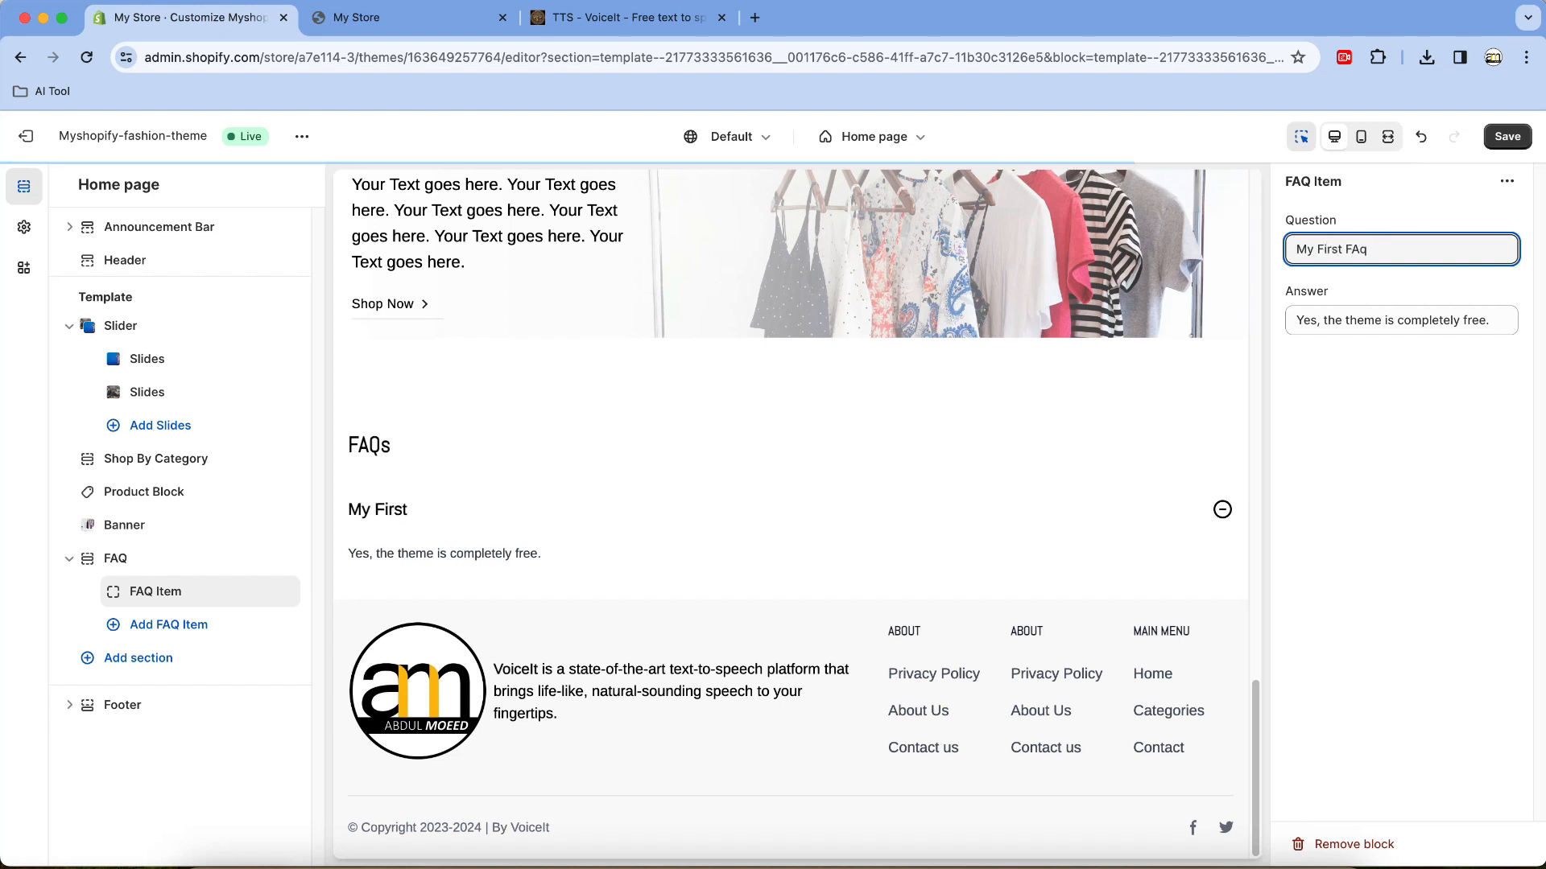
key("BackSpace")
key("BackSpace")
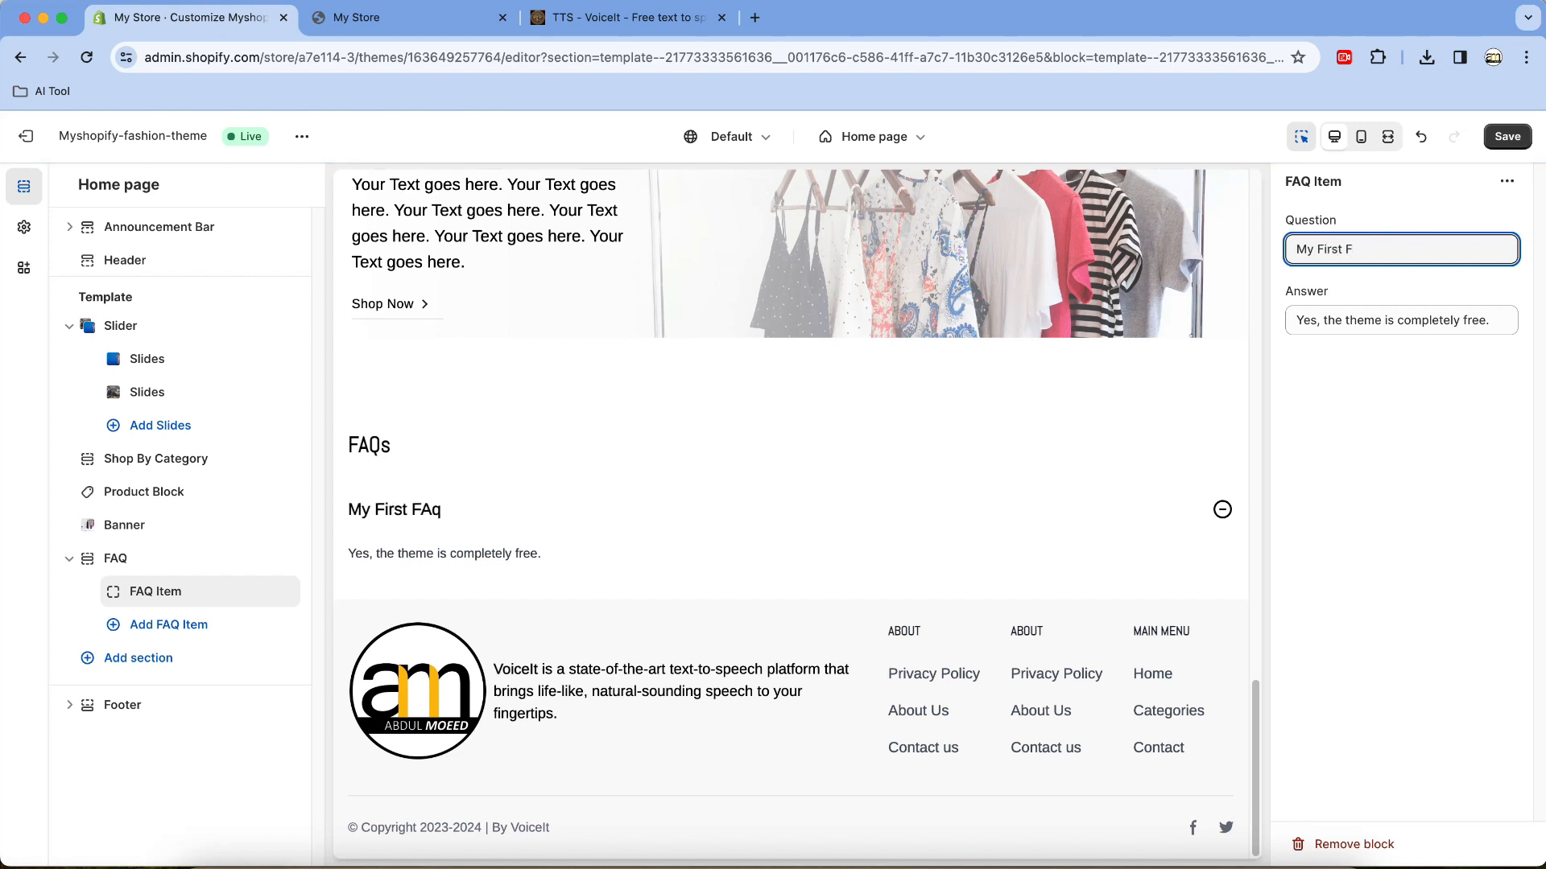
type("aq?")
Step: Replace the FAQ item's answer with "Answer goes here."
double_click(1438, 320)
key("super+a")
type("Answer boes here")
key("BackSpace")
key("BackSpace")
key("BackSpace")
key("BackSpace")
key("BackSpace")
key("BackSpace")
type("goes")
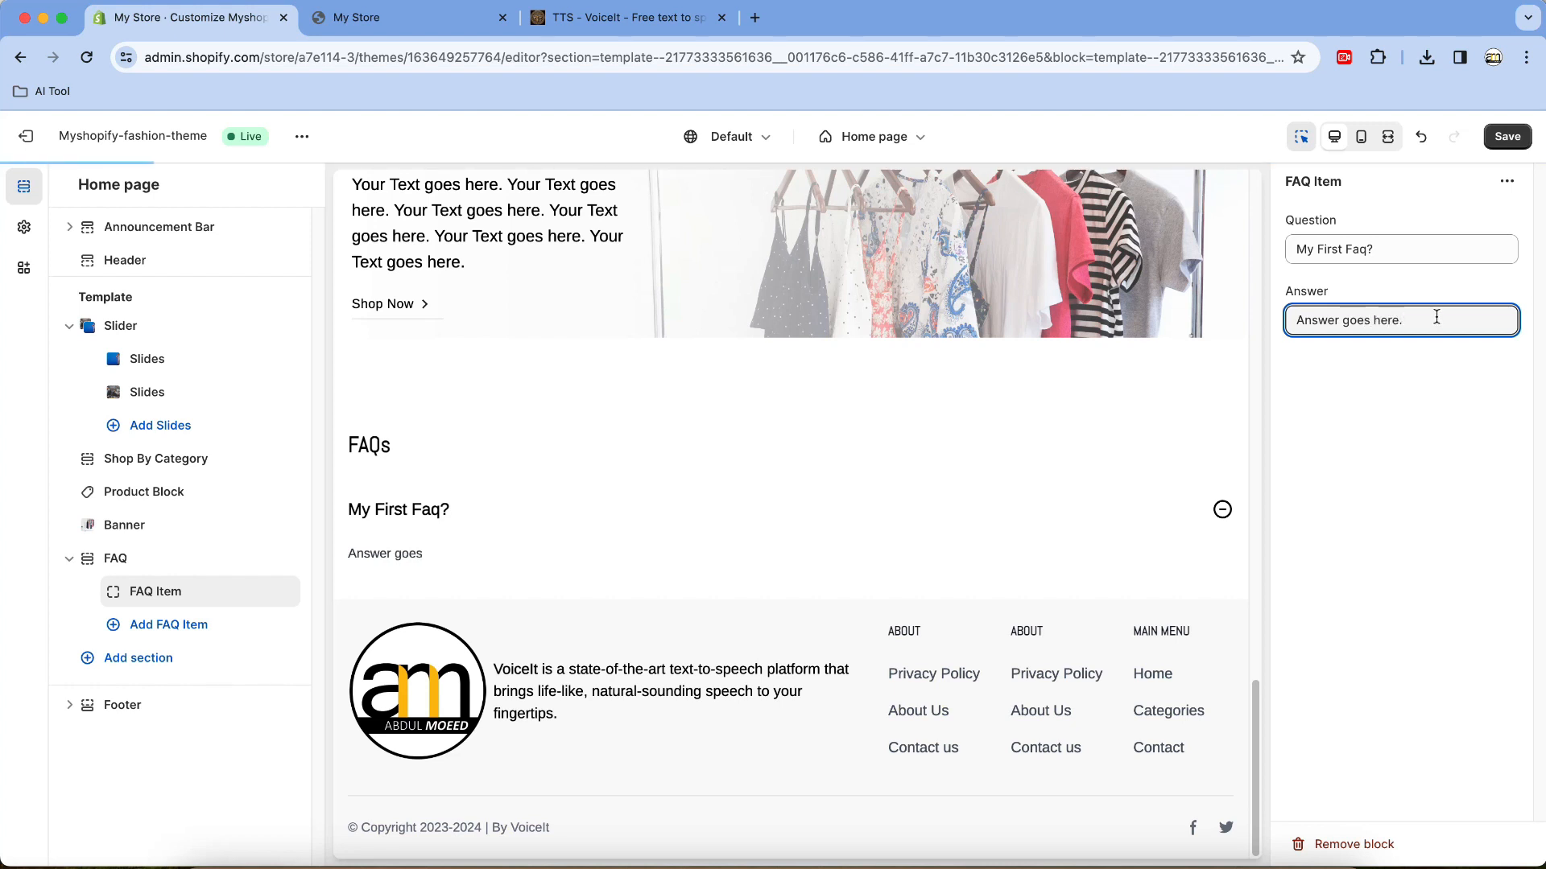
Step: Add a second FAQ item and set its question to "Please ask 2nd question?"
left_click(173, 625)
left_click(1373, 256)
key("super+a")
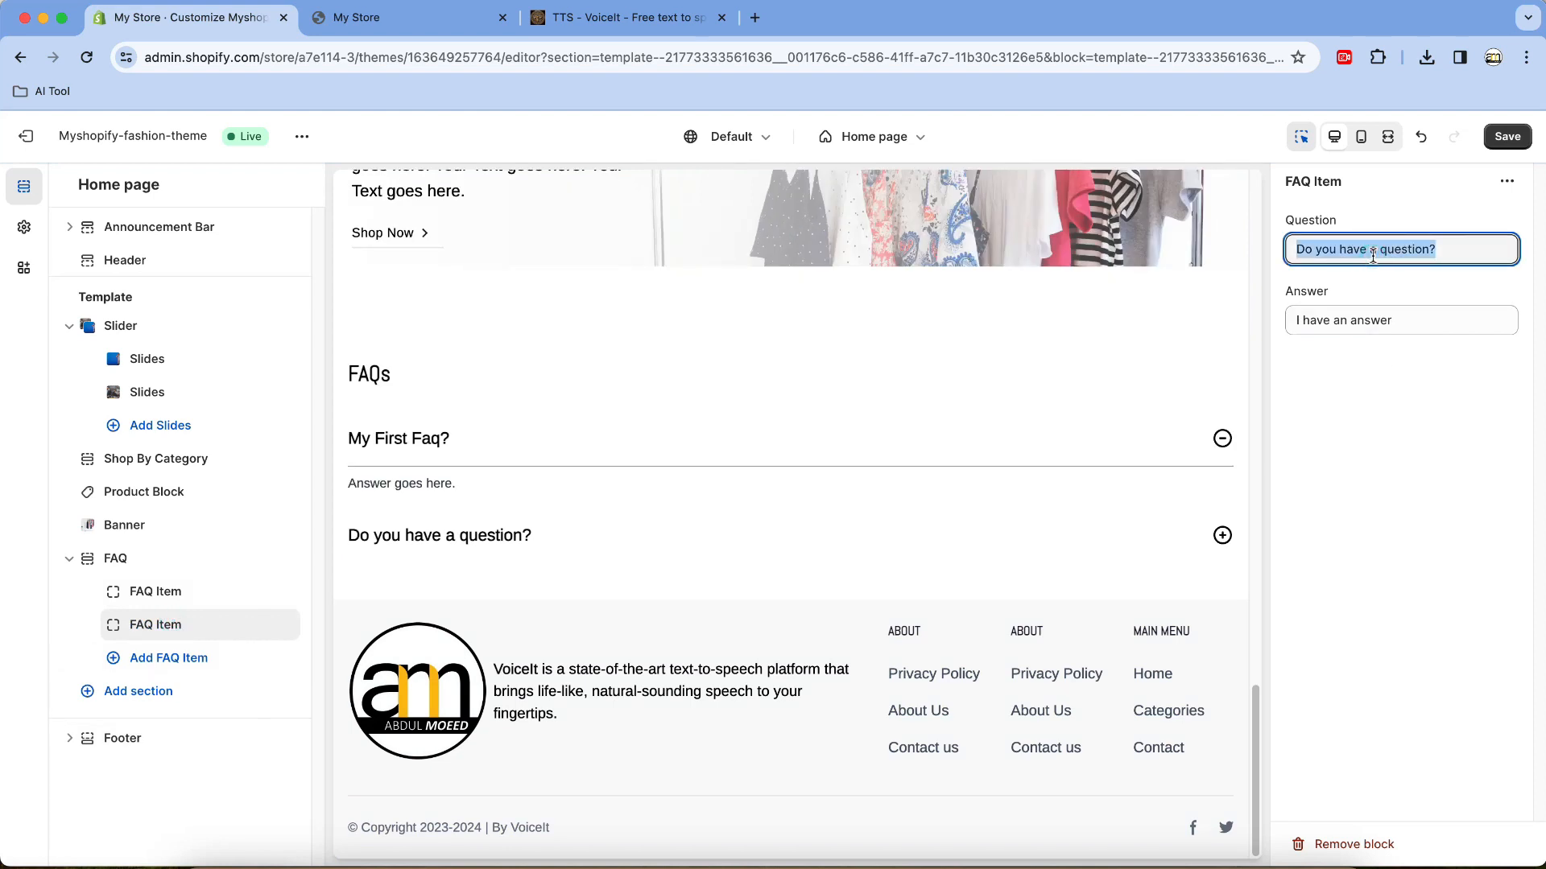
type("Please ask 2nd question.")
key("BackSpace")
type("?")
Step: Replace the second FAQ item's answer with "Write the answer!" and save the theme changes
left_click(1370, 321)
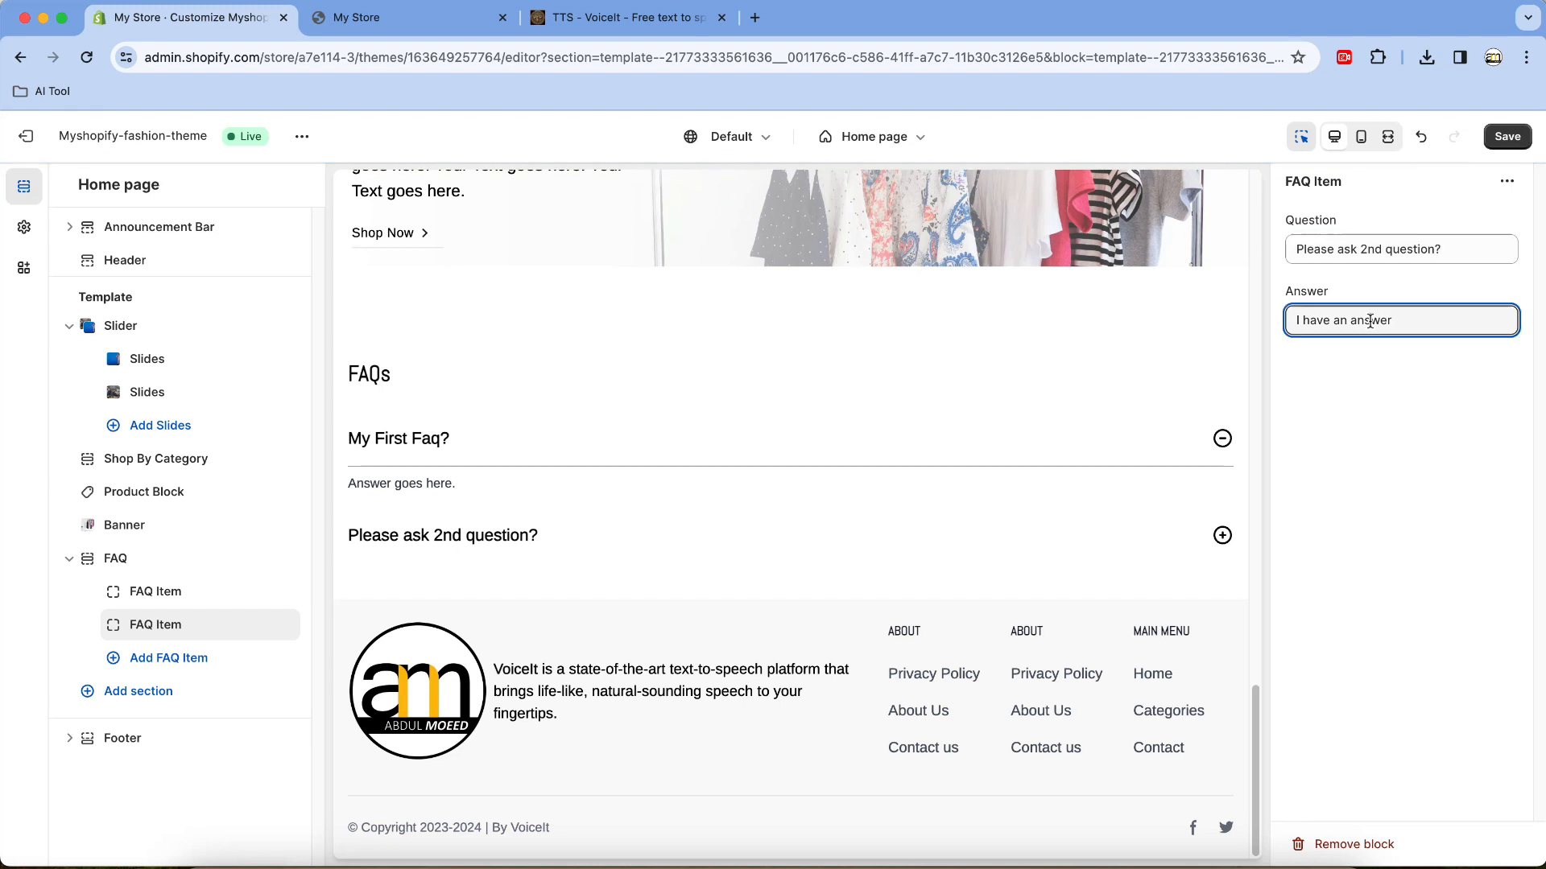
triple_click(1370, 322)
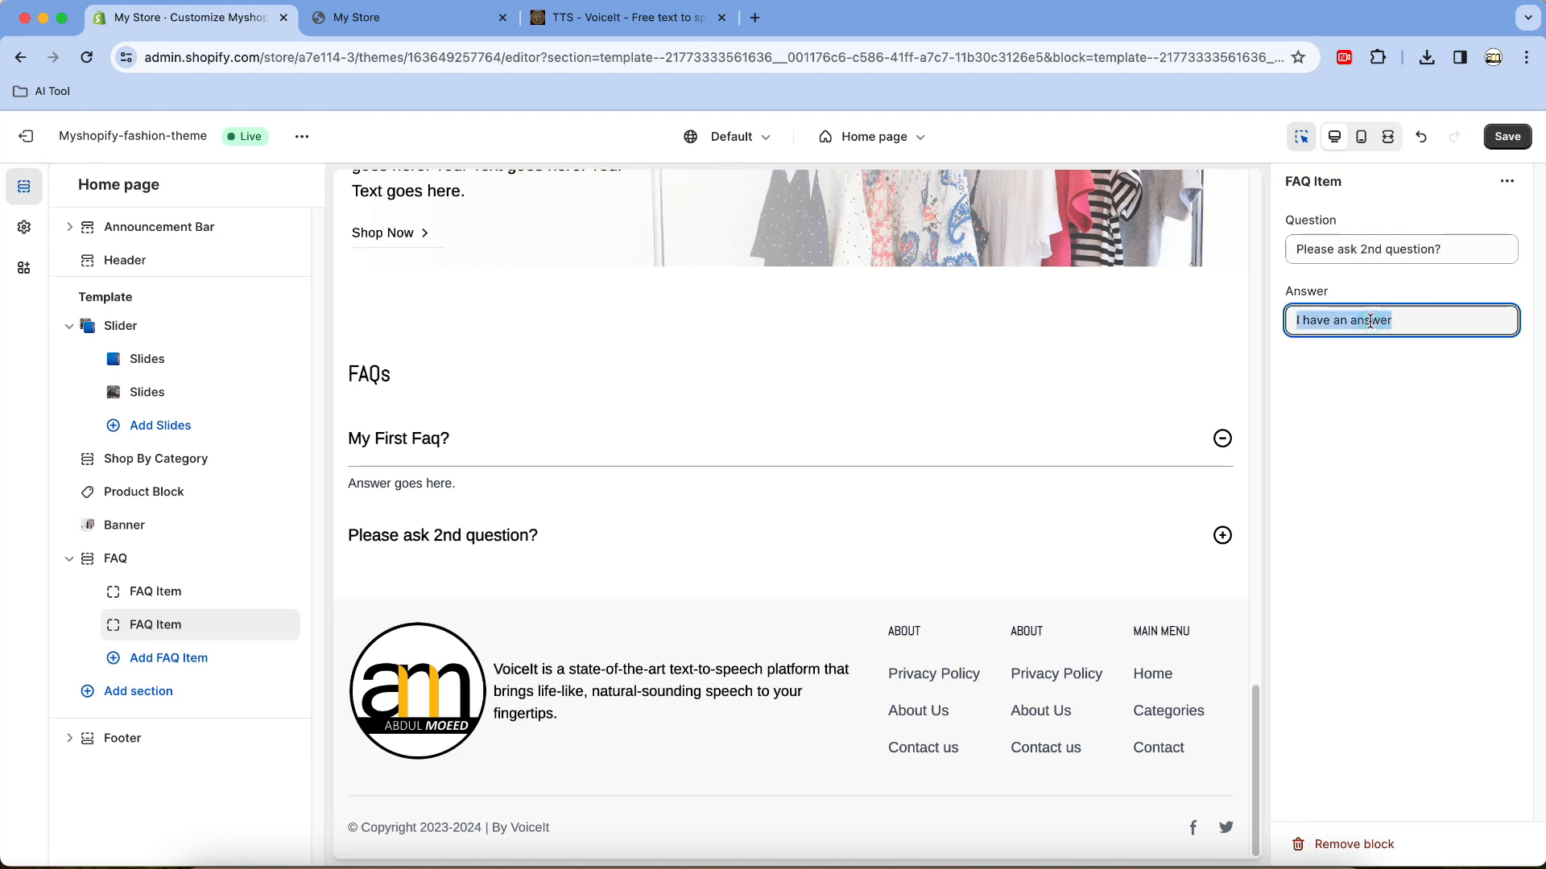
type("Write")
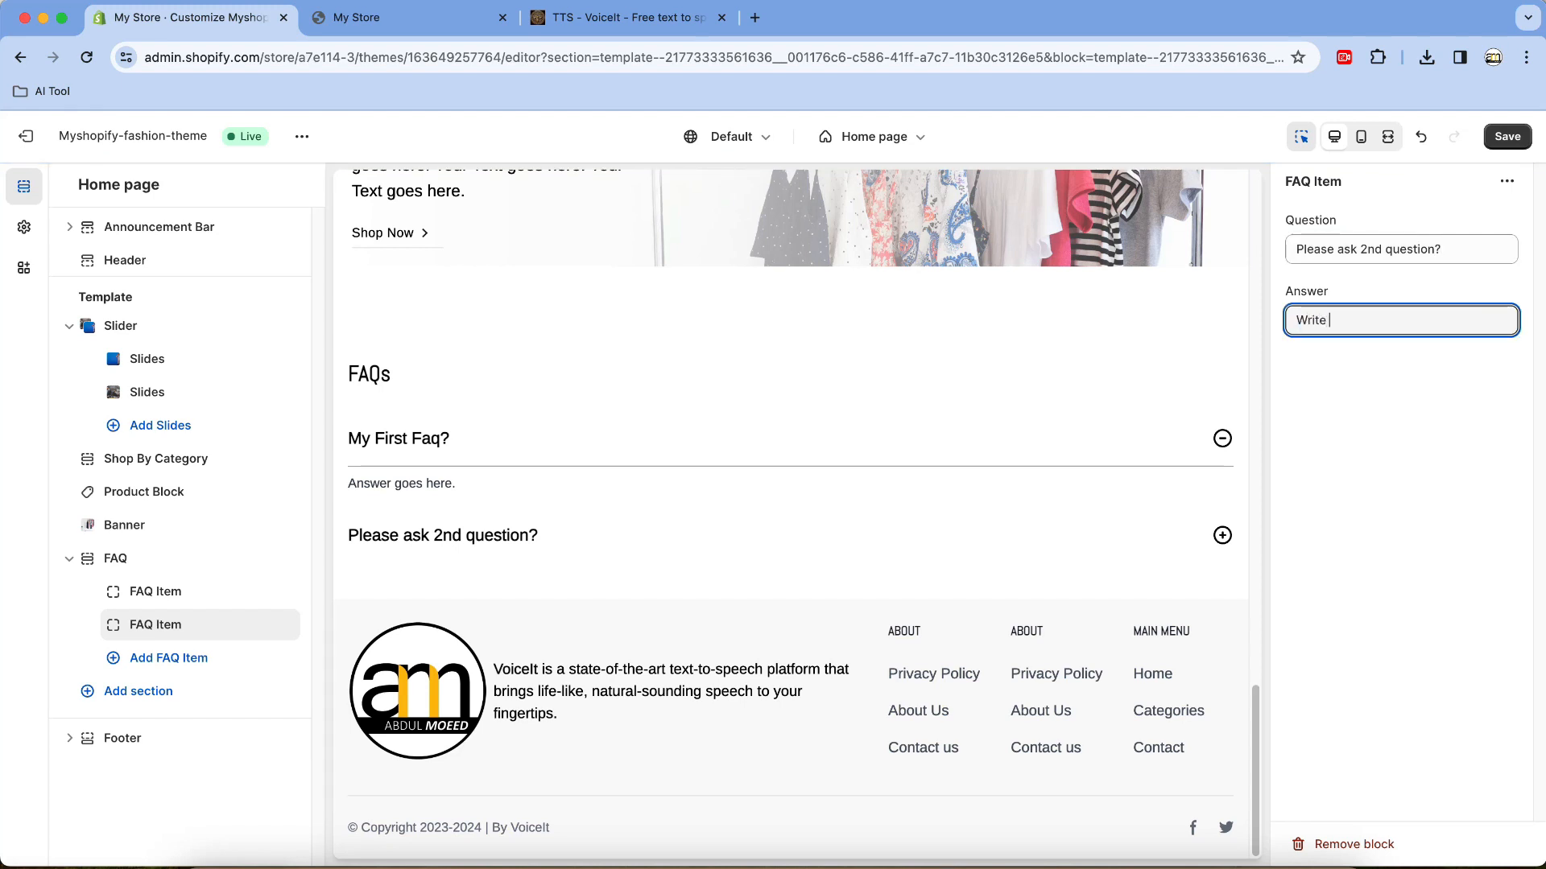
type(" the answer!")
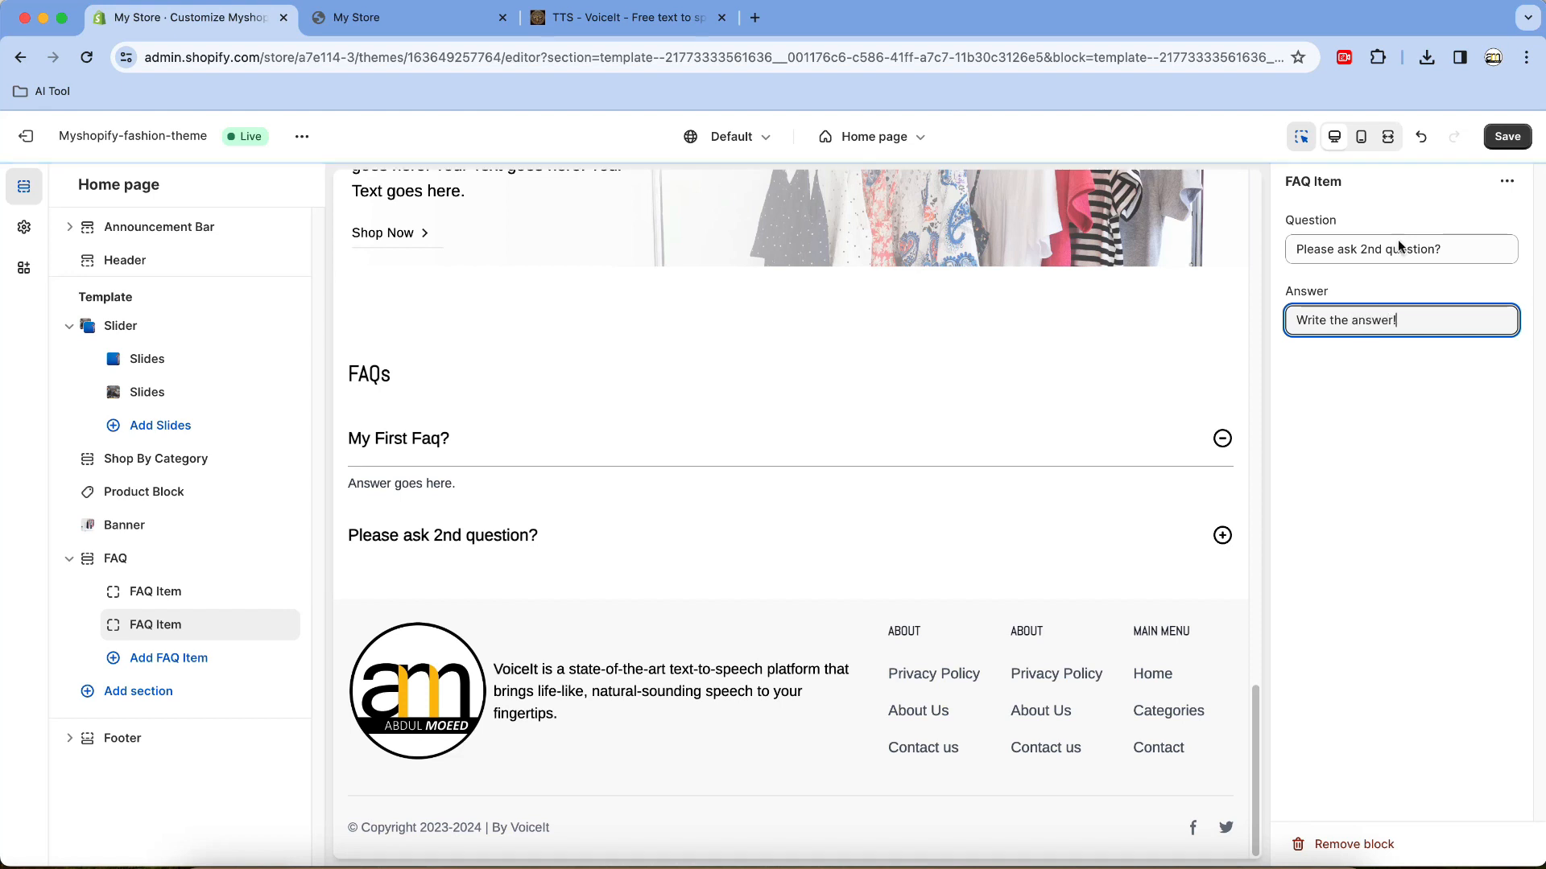
left_click(1503, 145)
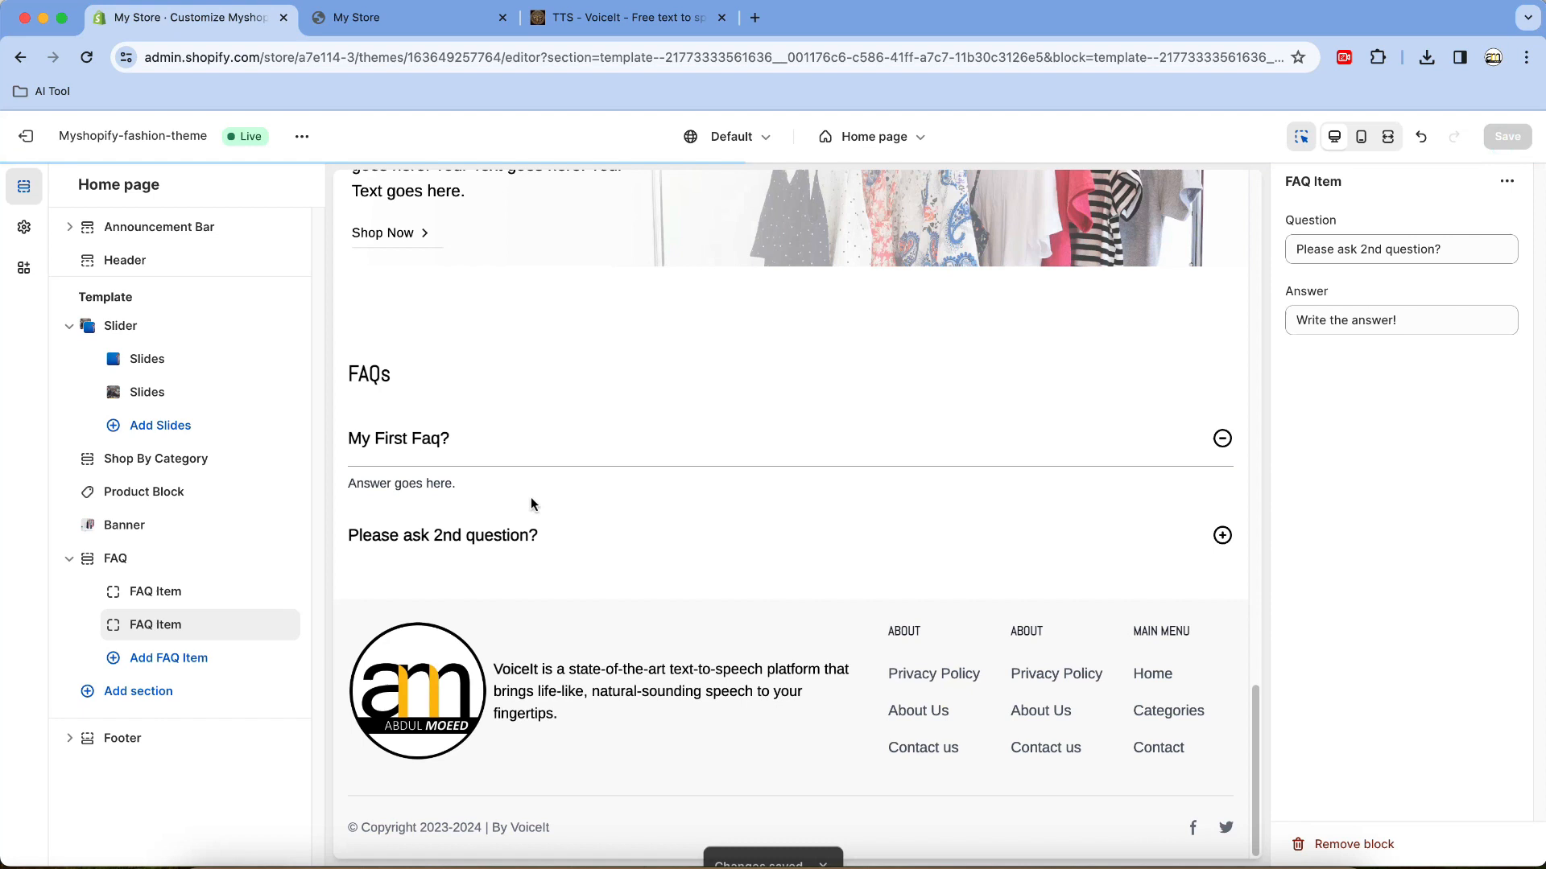
Step: Switch to the live storefront and test expanding and collapsing both questions in the FAQs section
left_click(410, 29)
scroll(710, 459, "down", 7)
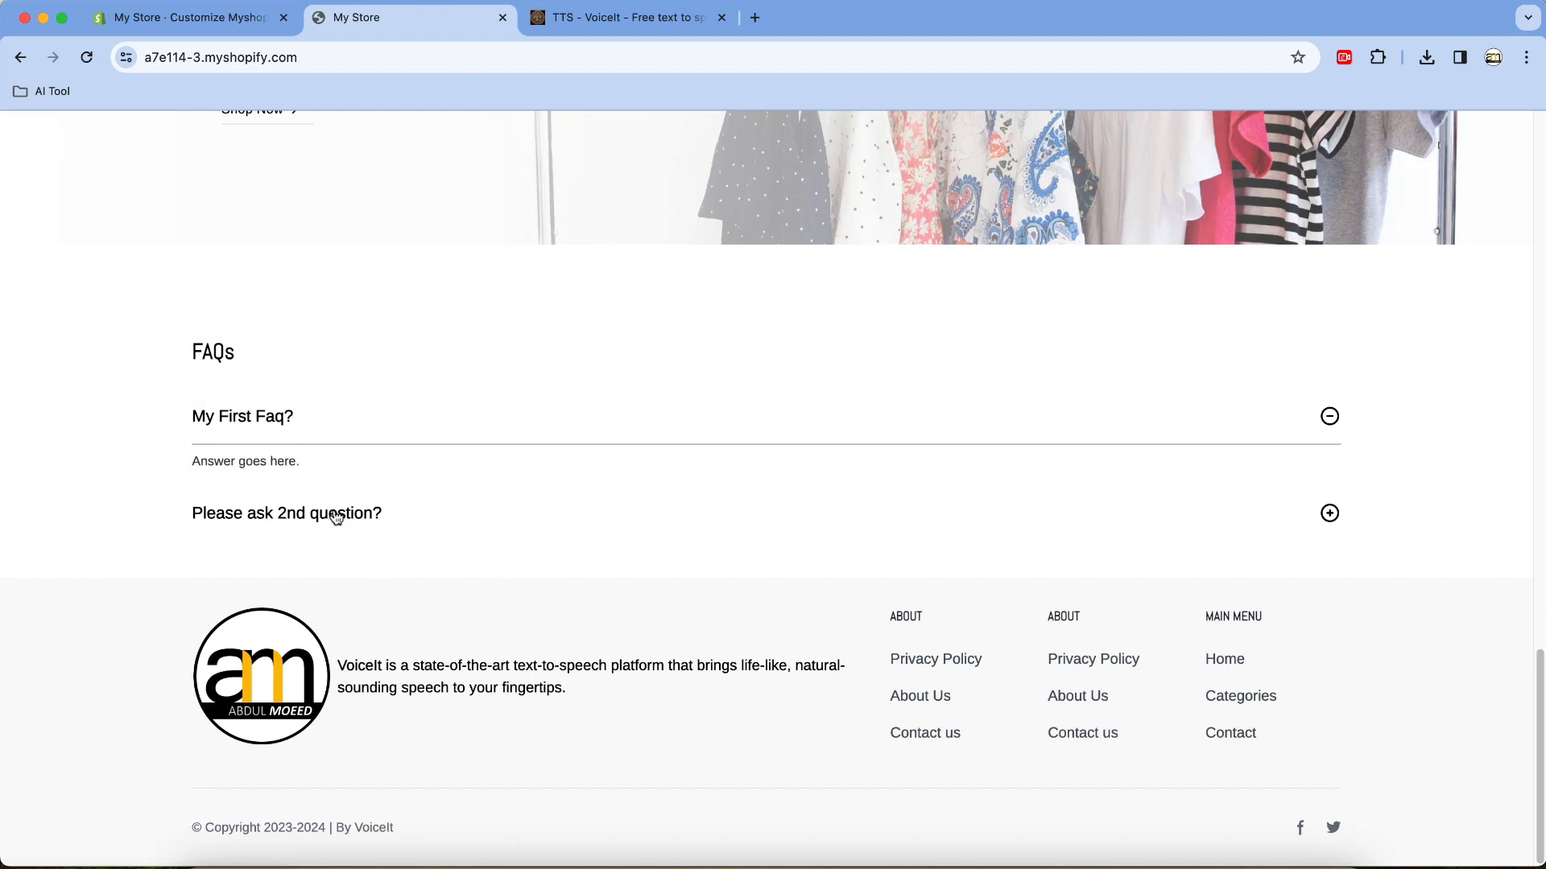
left_click(1324, 513)
left_click(297, 415)
left_click(279, 515)
left_click(257, 425)
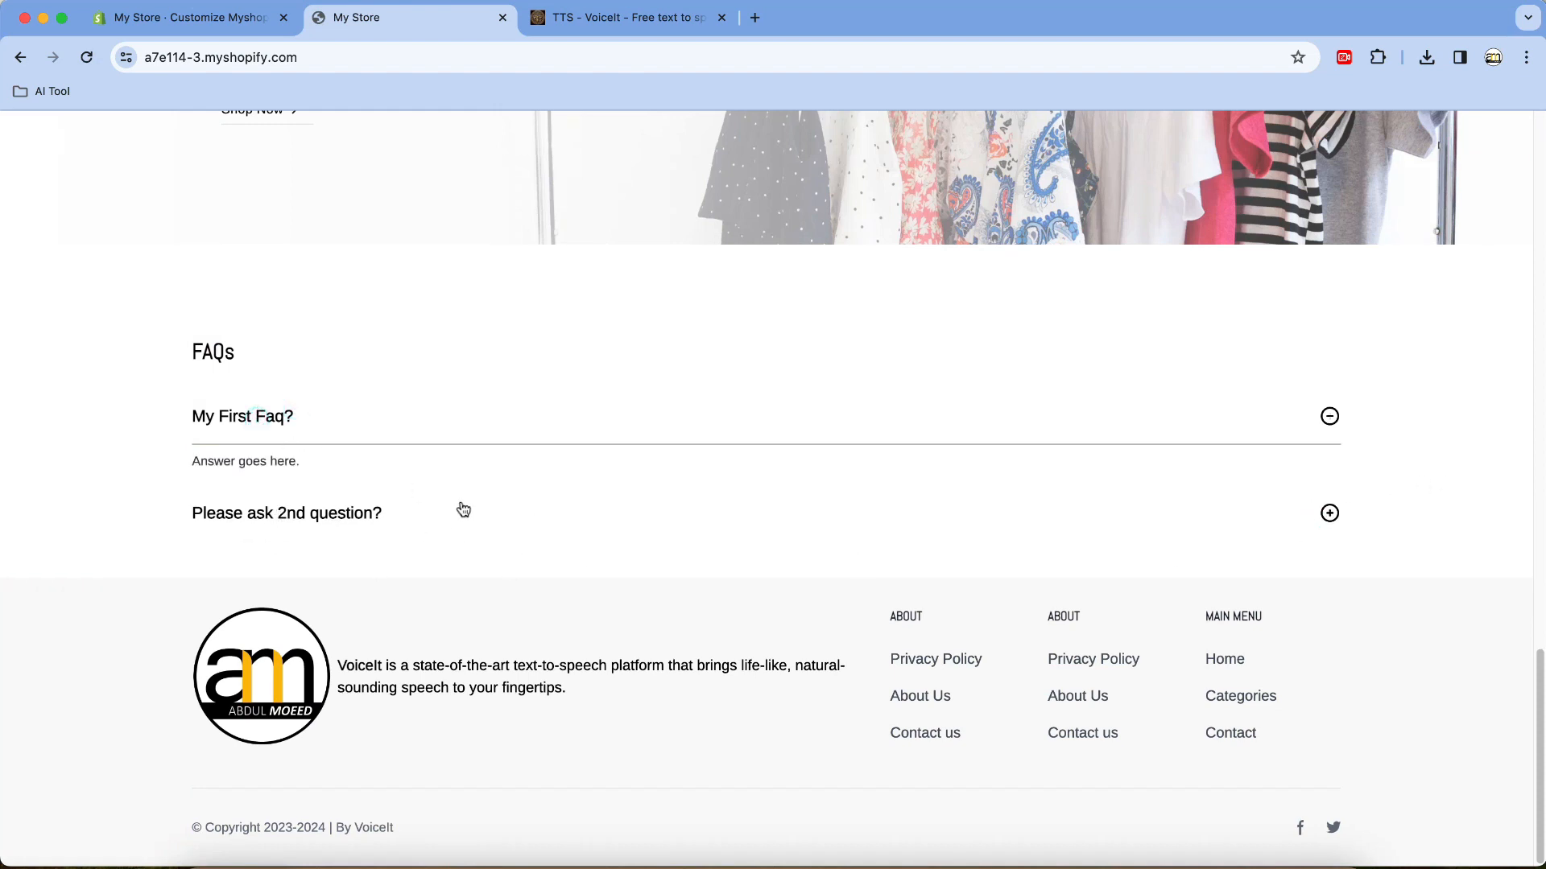